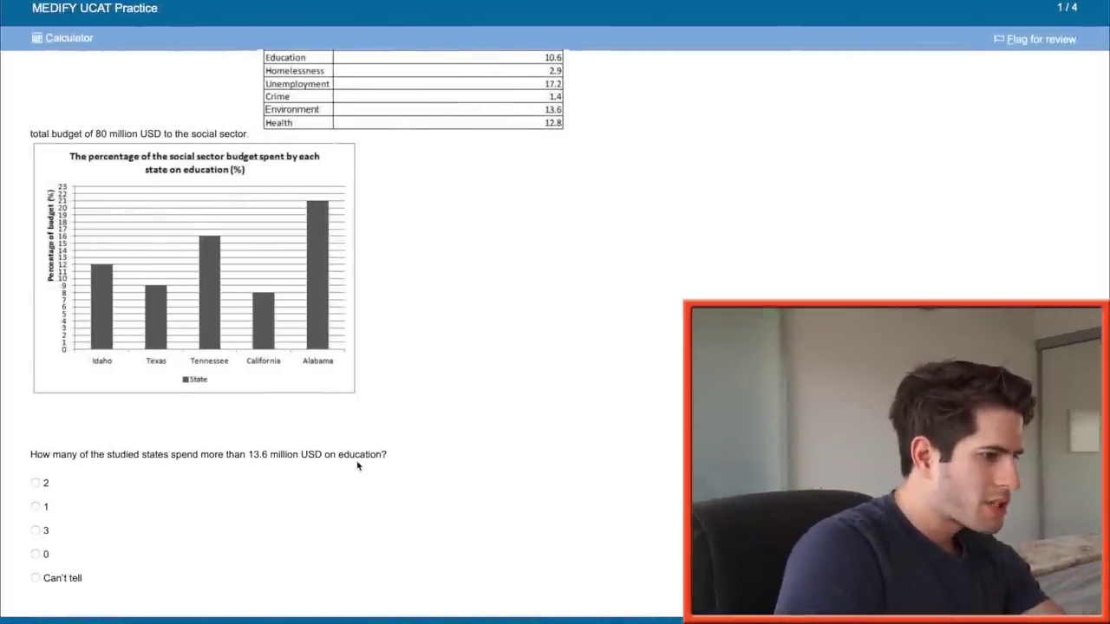
Open the calculator and divide 13.6 by 80 to get the education spending threshold as a share of the budget.
{"action": "scroll", "coordinate": [356, 465], "scroll_direction": "up", "scroll_amount": 1}
{"action": "scroll", "coordinate": [356, 466], "scroll_direction": "up", "scroll_amount": 1}
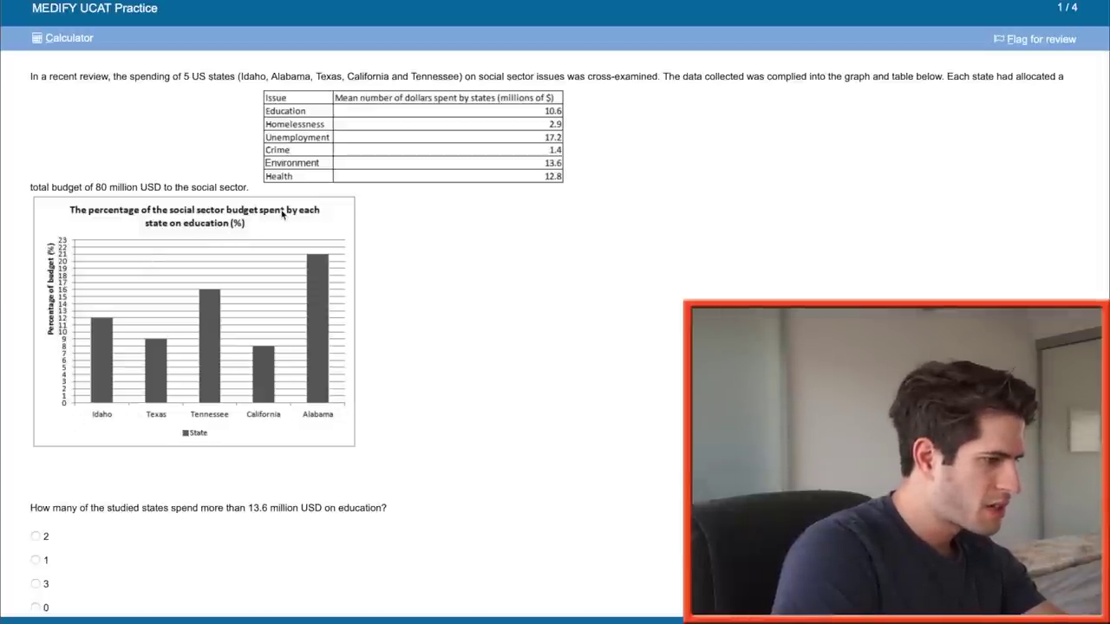
{"action": "scroll", "coordinate": [229, 193], "scroll_direction": "down", "scroll_amount": 1}
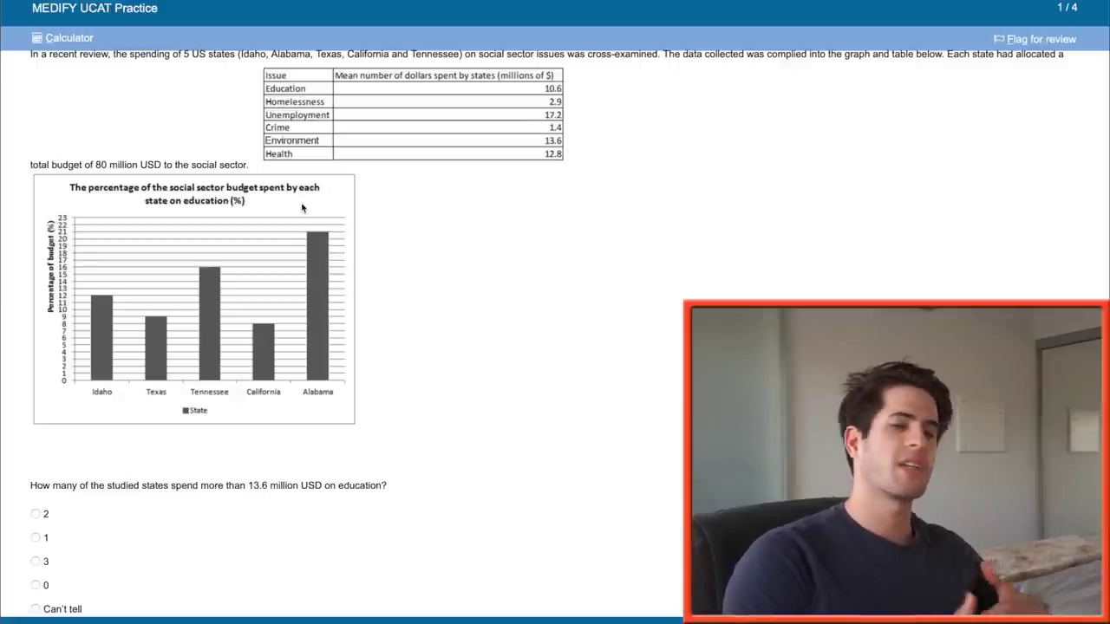
{"action": "key", "text": "alt+c"}
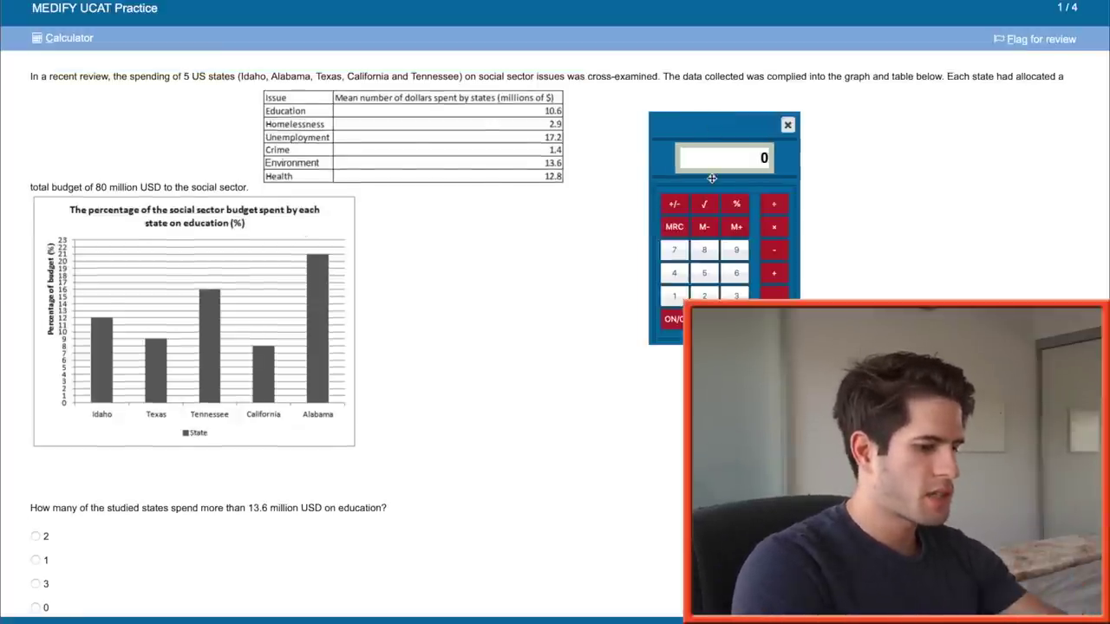
{"action": "type", "text": "13.6/8"}
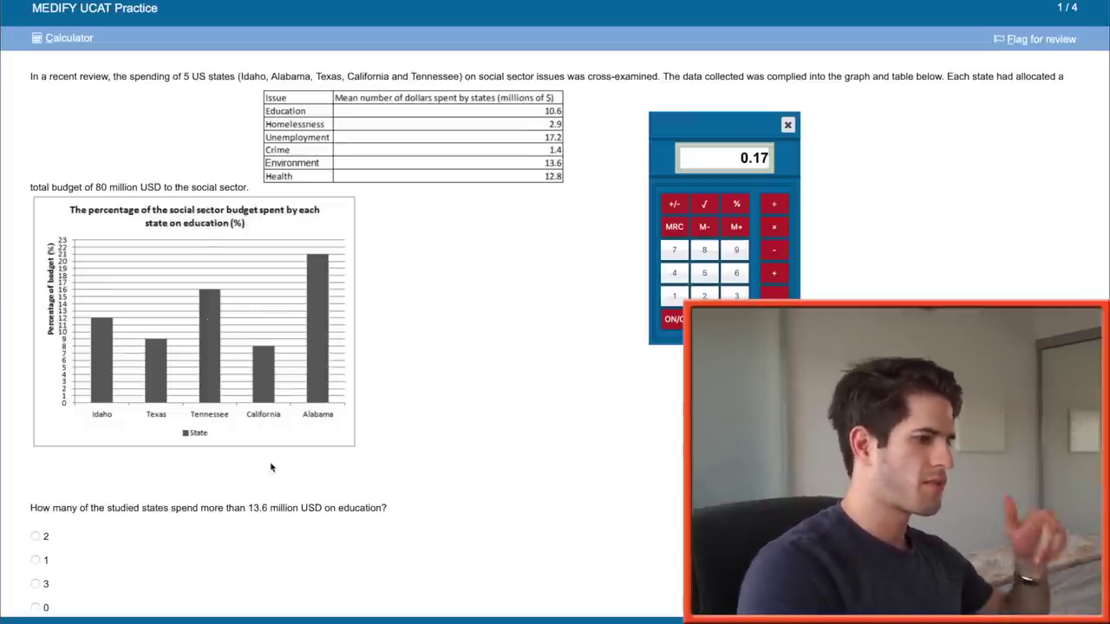
Answer the question about states spending more than 13.6 million USD on education with 2, and go to question 2.
{"action": "scroll", "coordinate": [163, 473], "scroll_direction": "down", "scroll_amount": 1}
{"action": "left_click", "coordinate": [163, 472]}
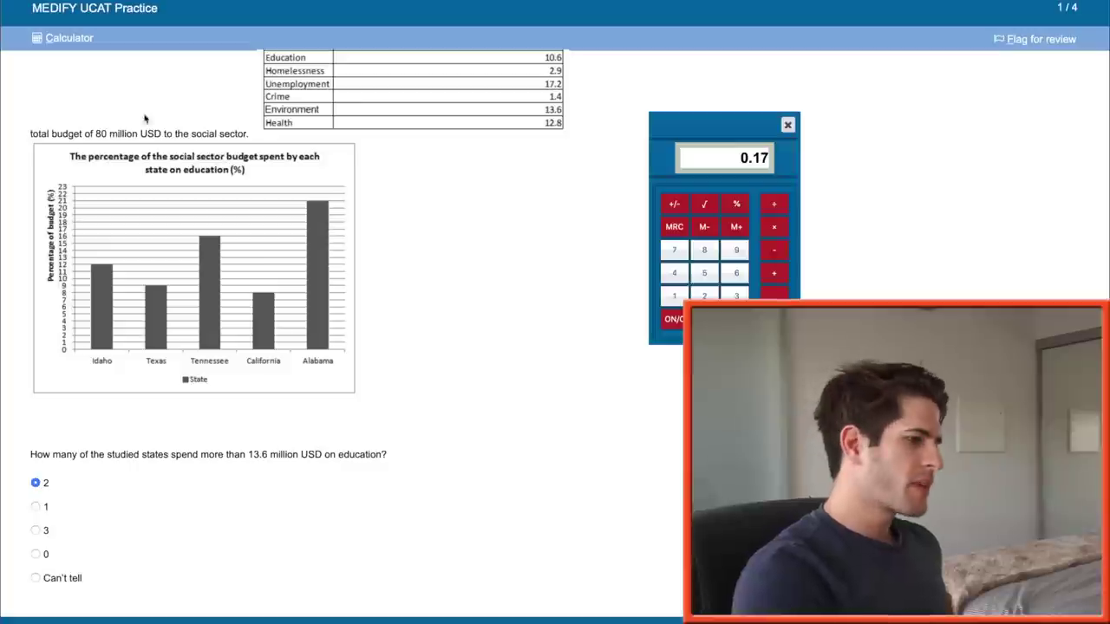
{"action": "scroll", "coordinate": [197, 271], "scroll_direction": "up", "scroll_amount": 1}
{"action": "scroll", "coordinate": [197, 271], "scroll_direction": "up", "scroll_amount": 1}
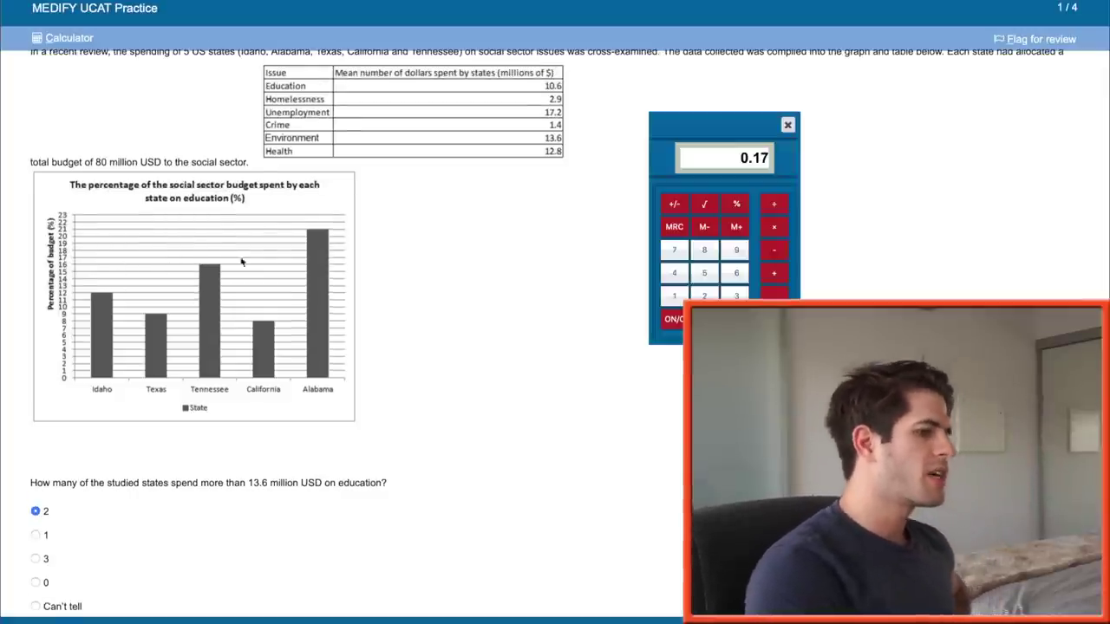
{"action": "left_click", "coordinate": [39, 536]}
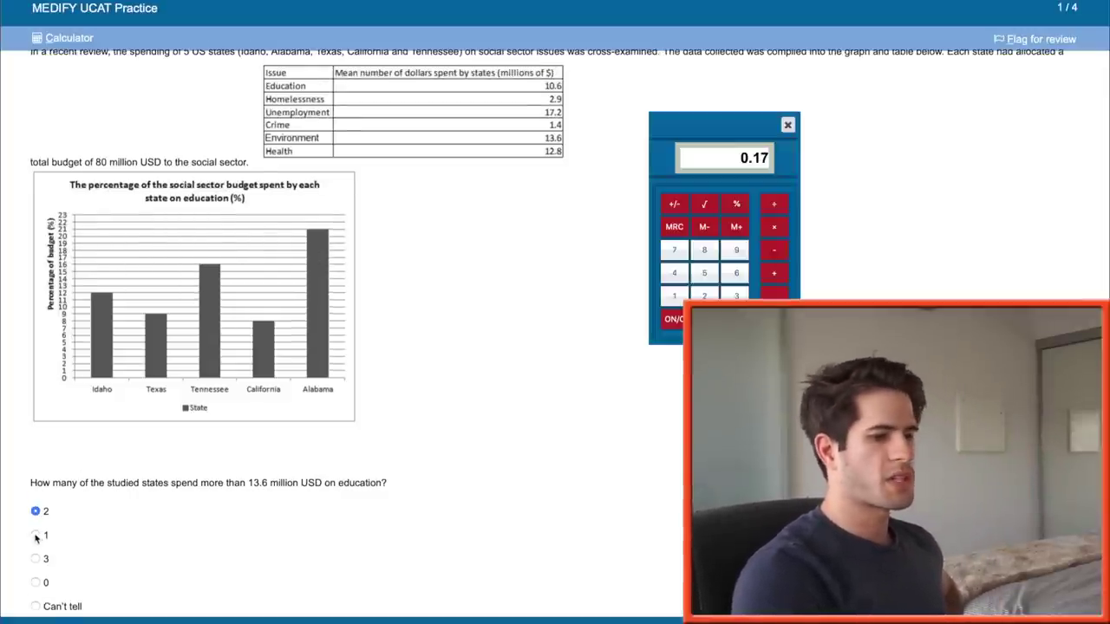
{"action": "key", "text": "alt+n"}
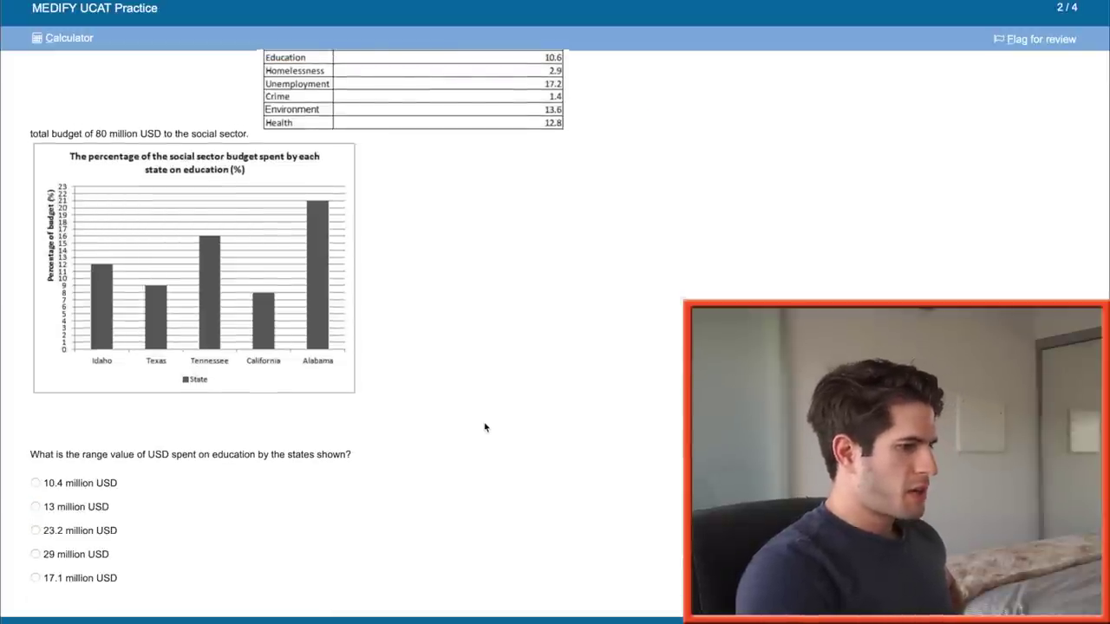
Calculate the lowest and highest state education spending in the calculator as 0.08 × 80 and 80 × 0.21.
{"action": "scroll", "coordinate": [485, 427], "scroll_direction": "up", "scroll_amount": 1}
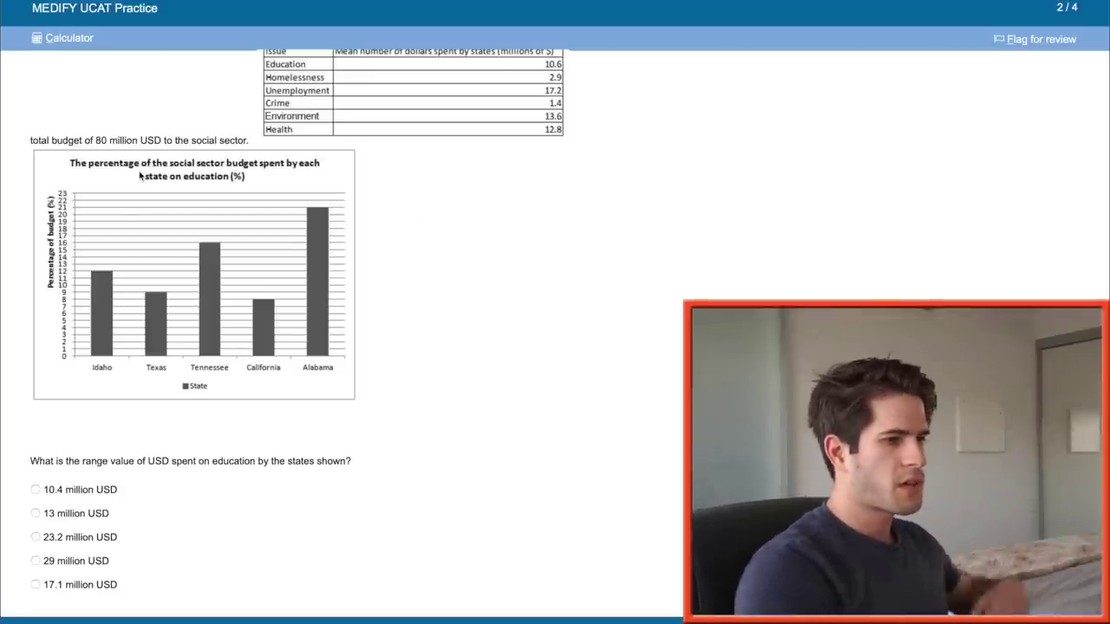
{"action": "left_click", "coordinate": [74, 39]}
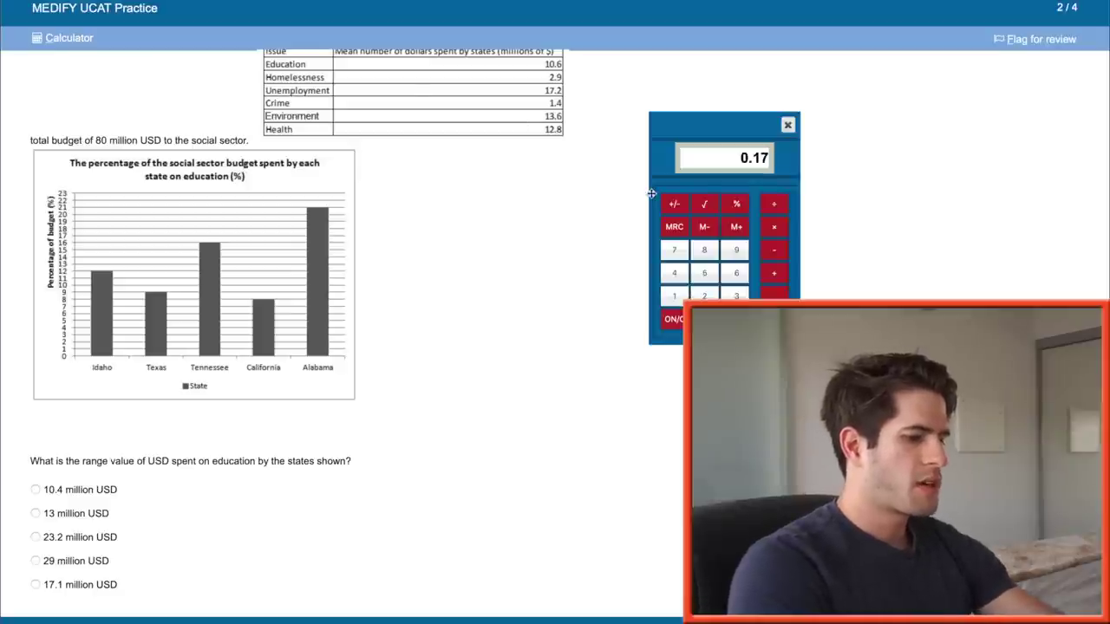
{"action": "key", "text": "Escape"}
{"action": "type", "text": "0.08*8"}
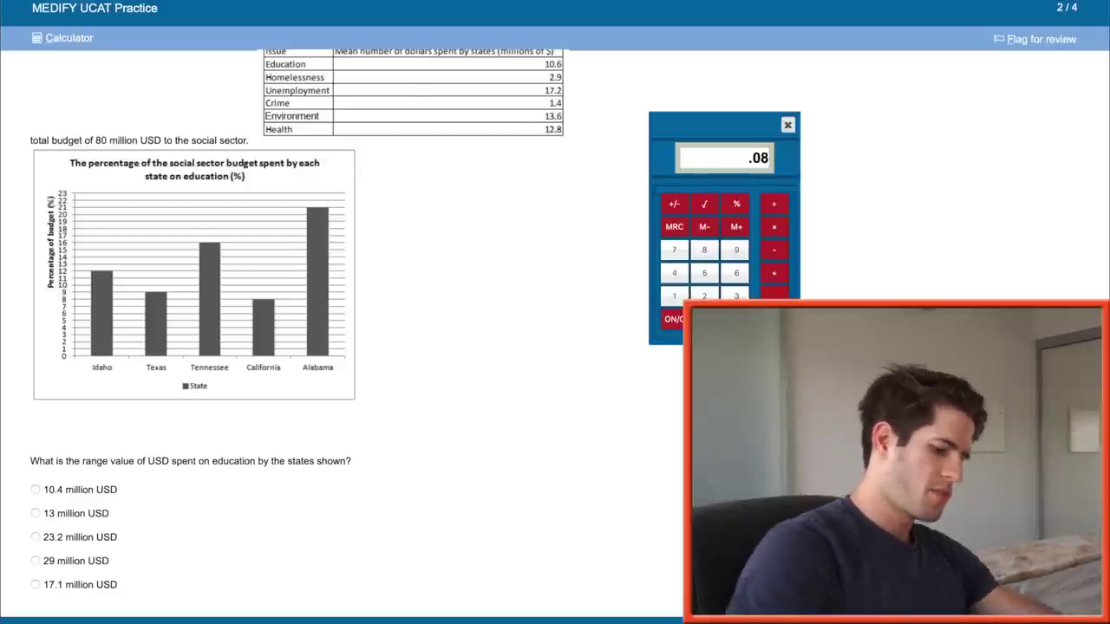
{"action": "type", "text": "0"}
{"action": "key", "text": "Return"}
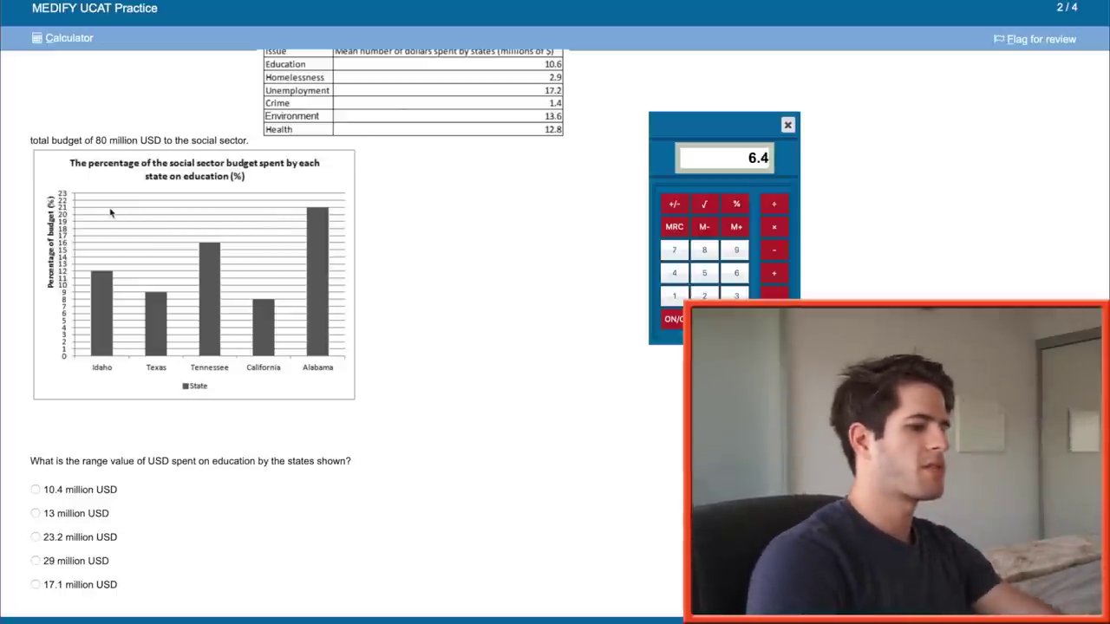
{"action": "type", "text": "80*0.21"}
{"action": "key", "text": "Return"}
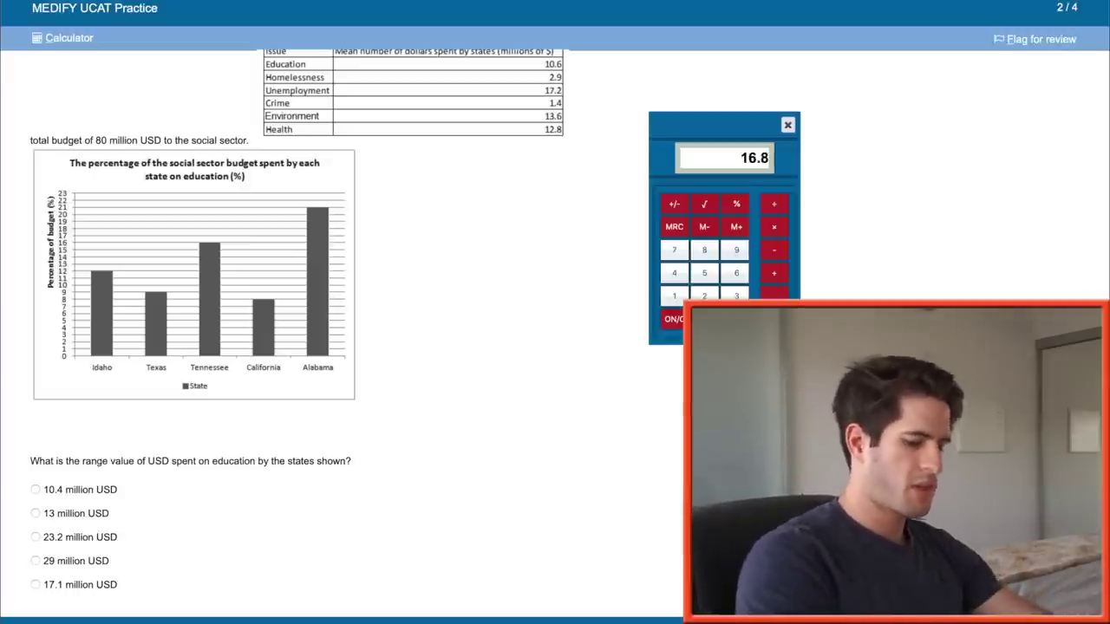
Subtract 6.4 from the highest spending, answer the range question with 10.4 million USD, and go to question 3.
{"action": "type", "text": "-6.4"}
{"action": "key", "text": "Return"}
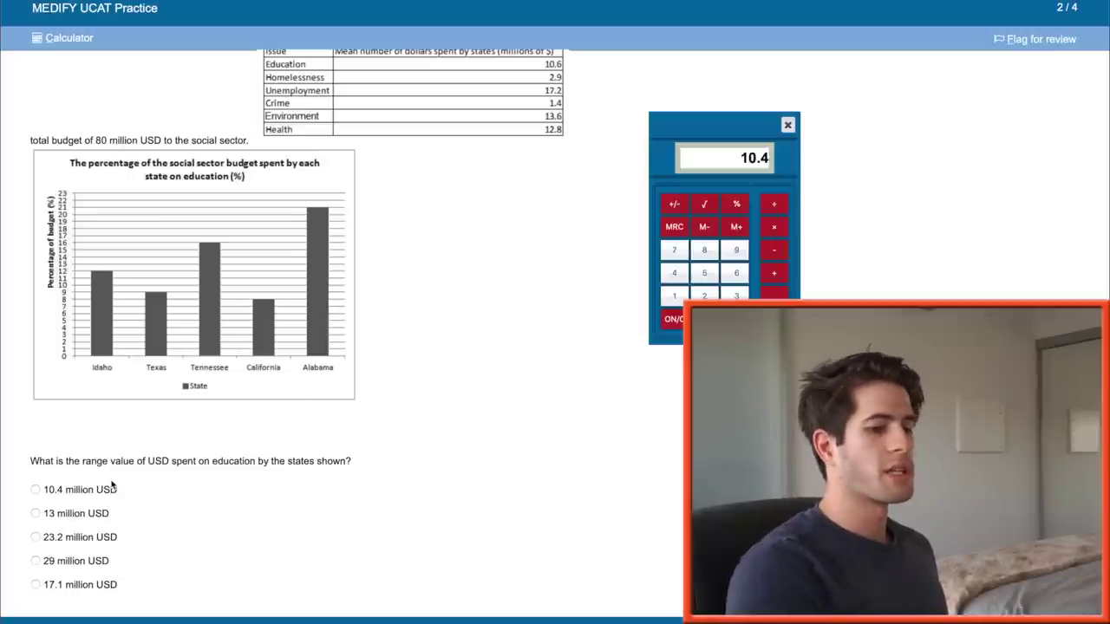
{"action": "key", "text": "alt+n"}
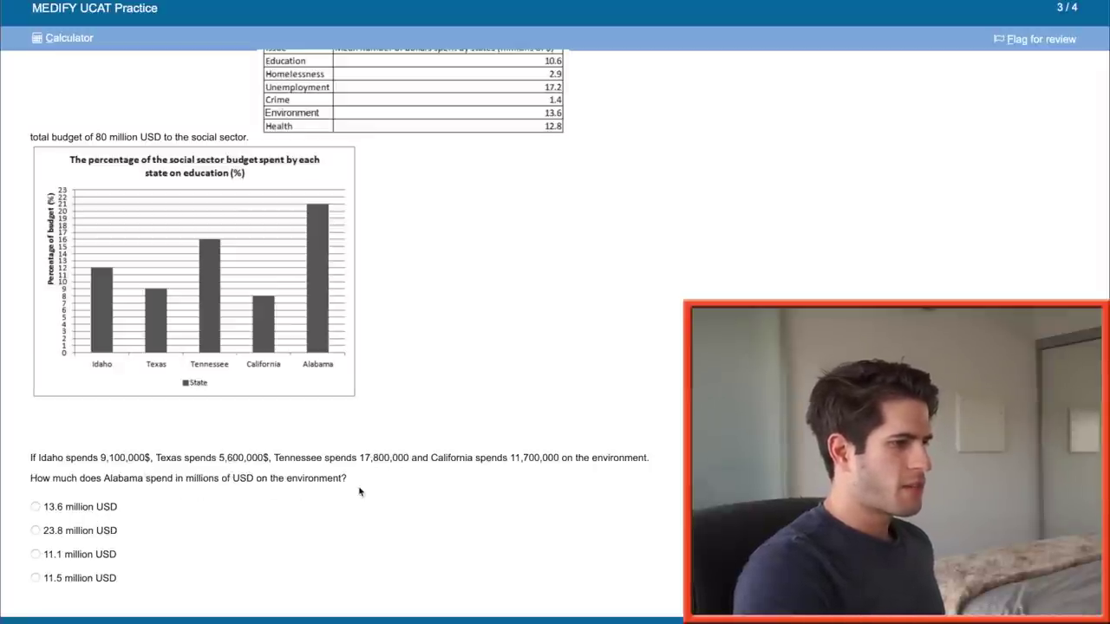
Calculate the five states' total environment spending in the calculator as 13.6 × 5.
{"action": "scroll", "coordinate": [359, 491], "scroll_direction": "up", "scroll_amount": 1}
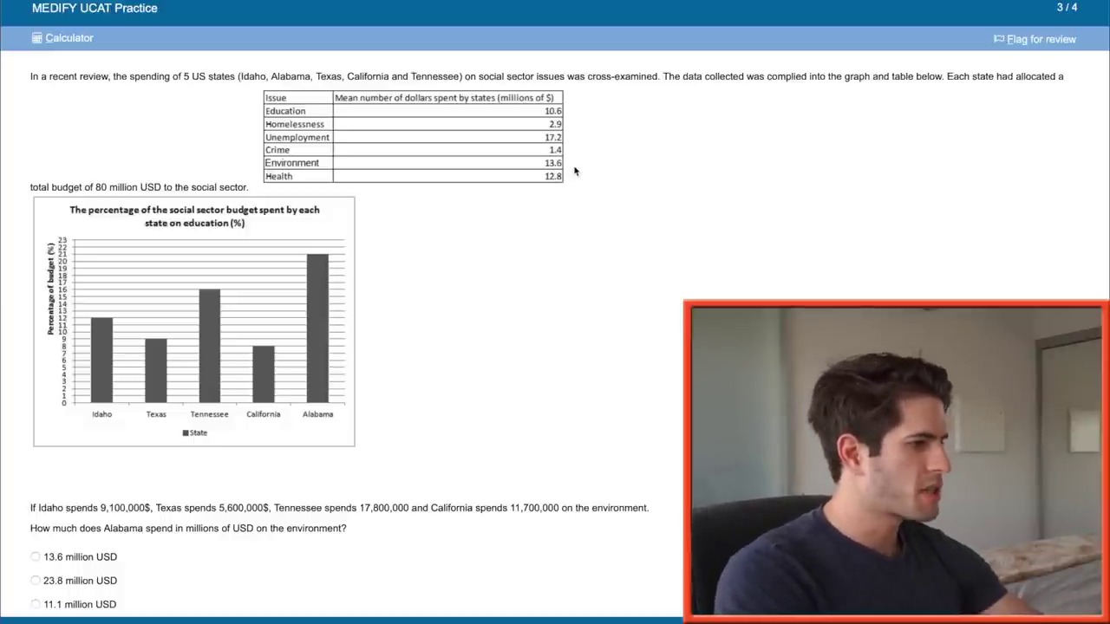
{"action": "left_click", "coordinate": [73, 39]}
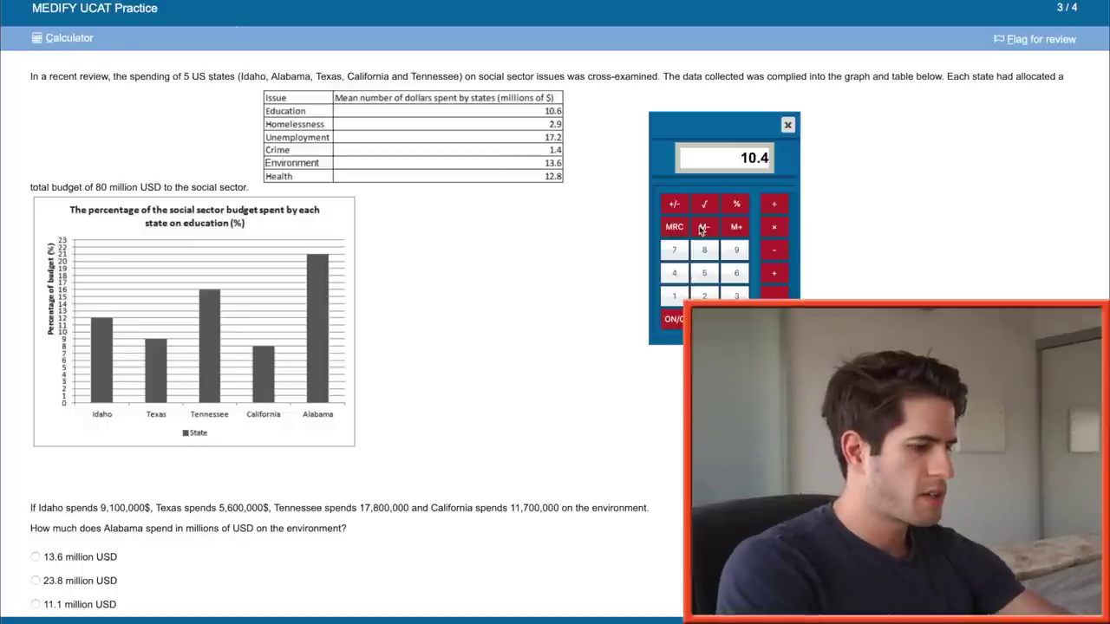
{"action": "type", "text": "13"}
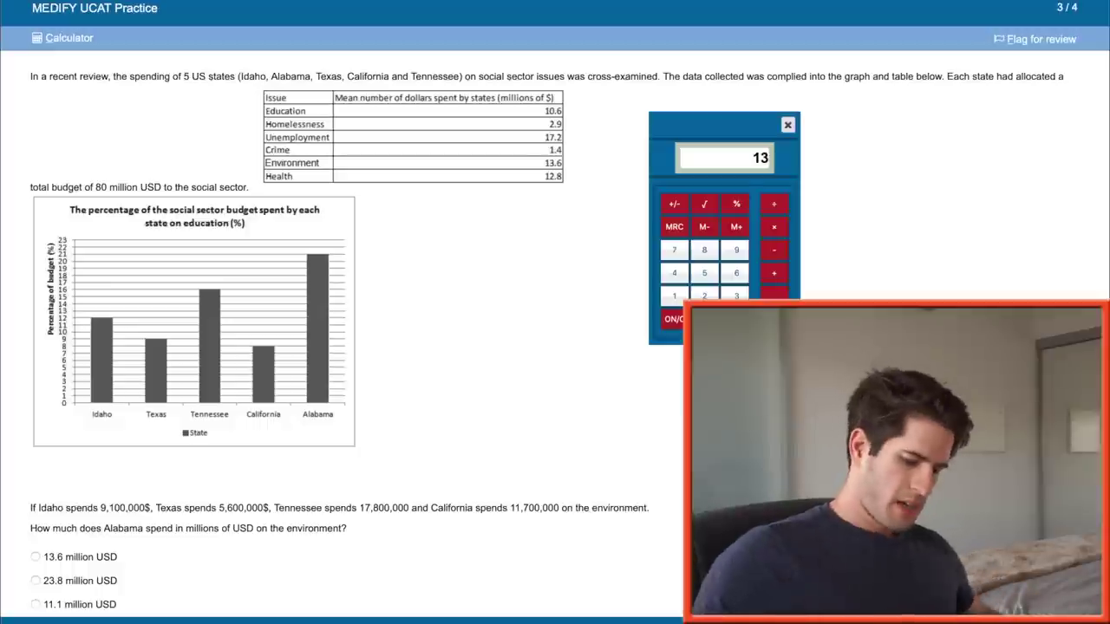
{"action": "type", "text": ".6*5"}
{"action": "key", "text": "Return"}
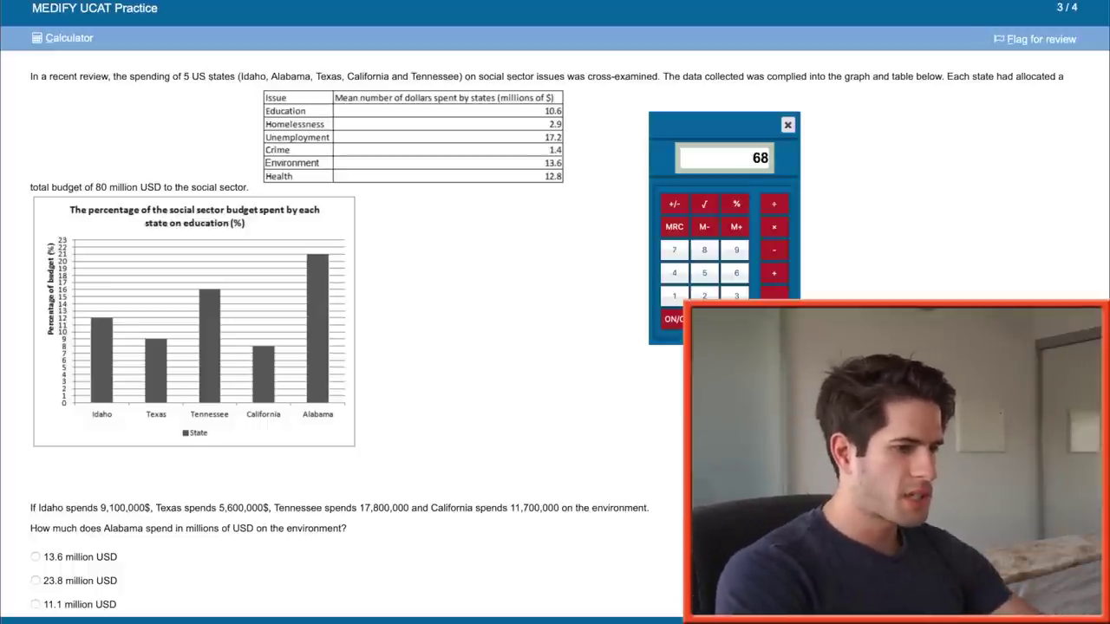
Subtract the environment spending of Idaho, Texas, Tennessee and California from the total: 9.1, 5.6, 17.8 and 11.7.
{"action": "left_click", "coordinate": [777, 250]}
{"action": "type", "text": "9.1"}
{"action": "key", "text": "Return"}
{"action": "type", "text": "5.6"}
{"action": "key", "text": "Return"}
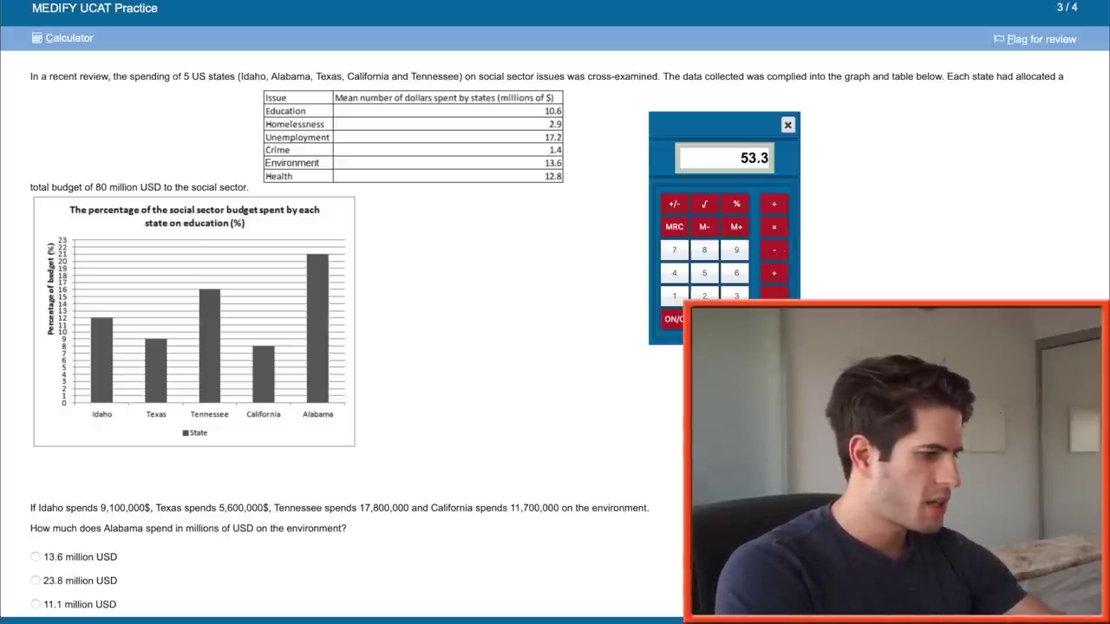
{"action": "key", "text": "minus"}
{"action": "type", "text": "17.8"}
{"action": "key", "text": "Return"}
{"action": "key", "text": "minus"}
{"action": "type", "text": "11.7"}
{"action": "key", "text": "Return"}
Answer the question about Alabama's environment spending with 23.8 million USD and go to question 4.
{"action": "scroll", "coordinate": [345, 368], "scroll_direction": "down", "scroll_amount": 1}
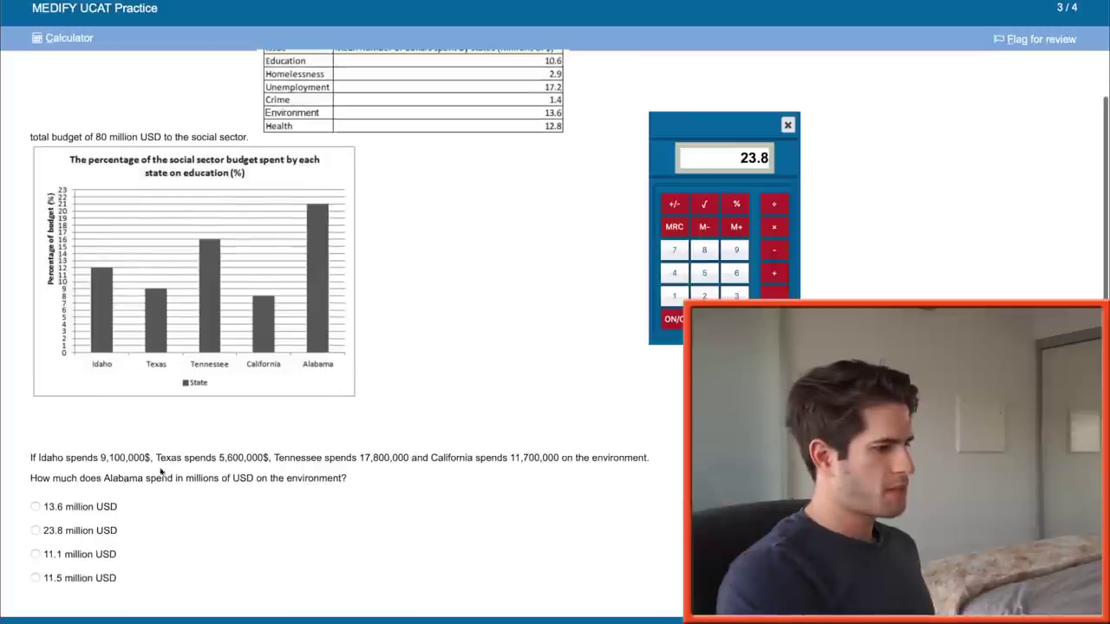
{"action": "left_click", "coordinate": [60, 532]}
{"action": "key", "text": "alt+n"}
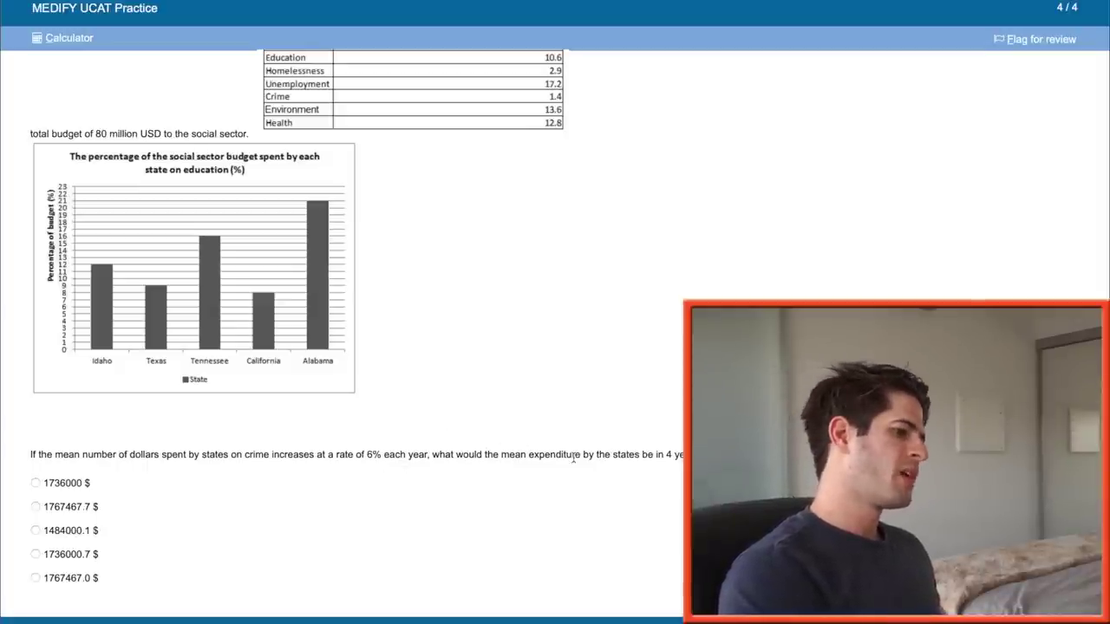
Calculate the mean crime spending after one year of 6% growth by multiplying 1.4 by 0.06 and adding 1.4.
{"action": "scroll", "coordinate": [573, 459], "scroll_direction": "up", "scroll_amount": 1}
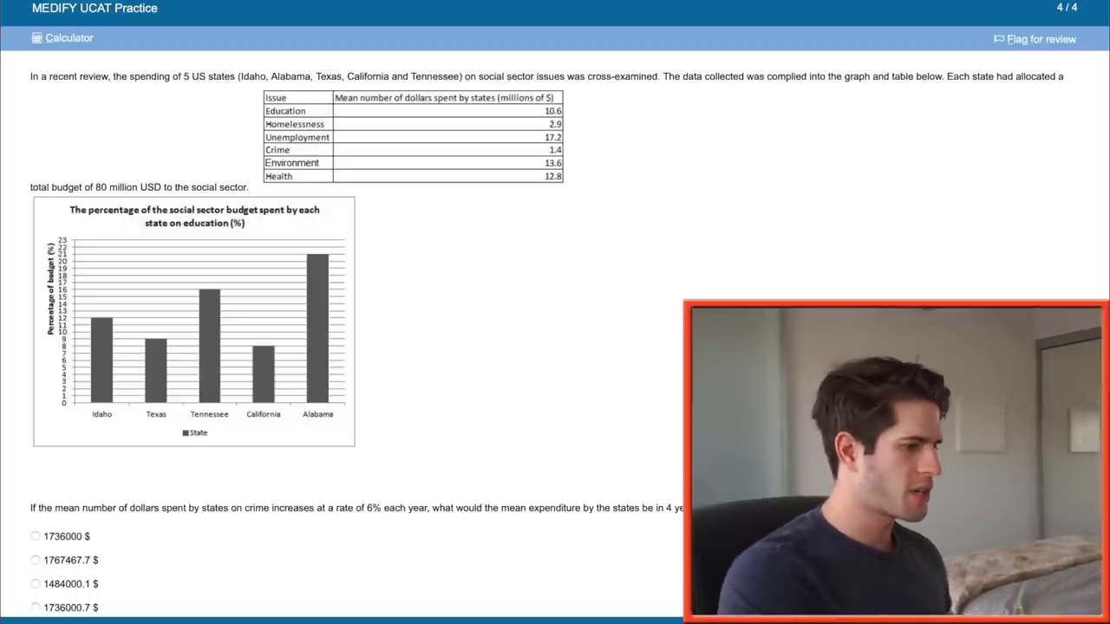
{"action": "scroll", "coordinate": [518, 148], "scroll_direction": "down", "scroll_amount": 1}
{"action": "scroll", "coordinate": [518, 147], "scroll_direction": "up", "scroll_amount": 1}
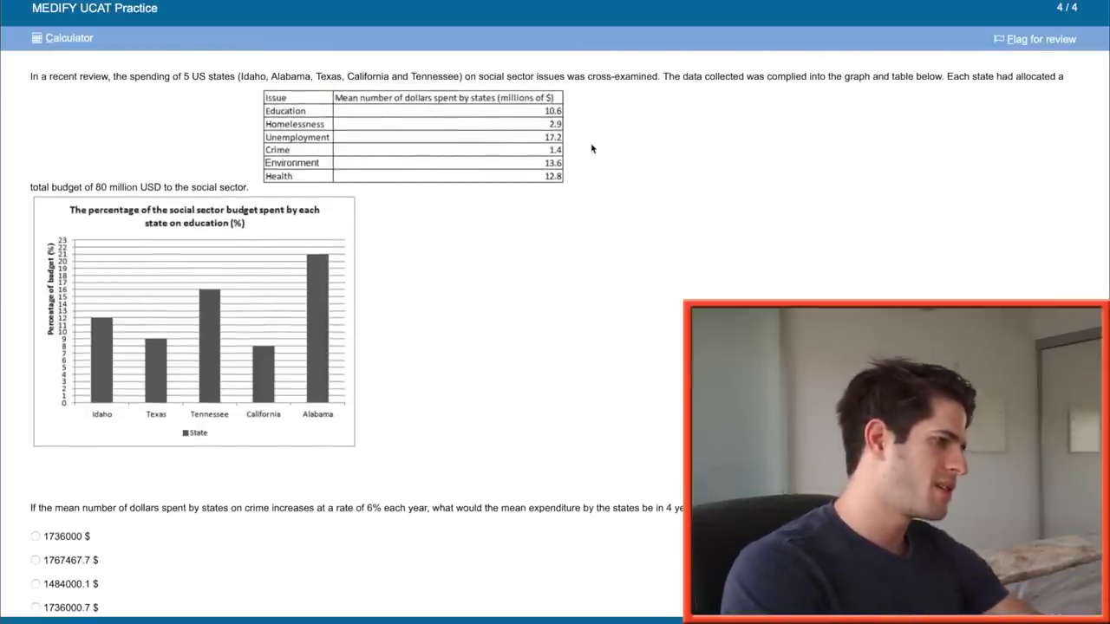
{"action": "left_click", "coordinate": [69, 38]}
{"action": "type", "text": "1.4"}
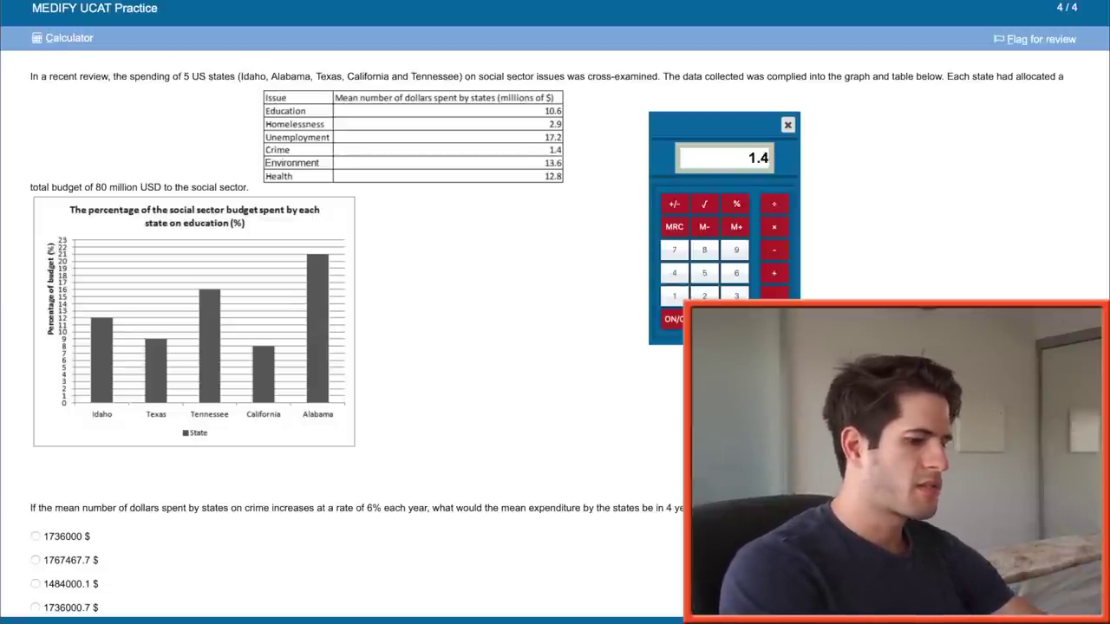
{"action": "key", "text": "asterisk"}
{"action": "type", "text": ".06"}
{"action": "key", "text": "Return"}
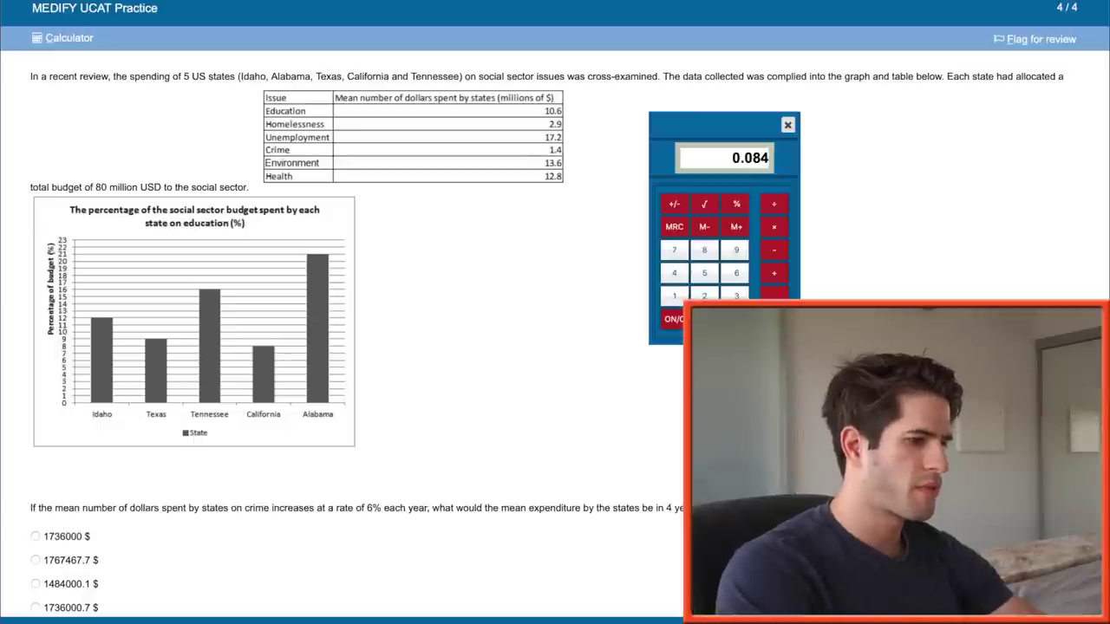
{"action": "key", "text": "plus"}
{"action": "type", "text": "1.4"}
{"action": "key", "text": "Return"}
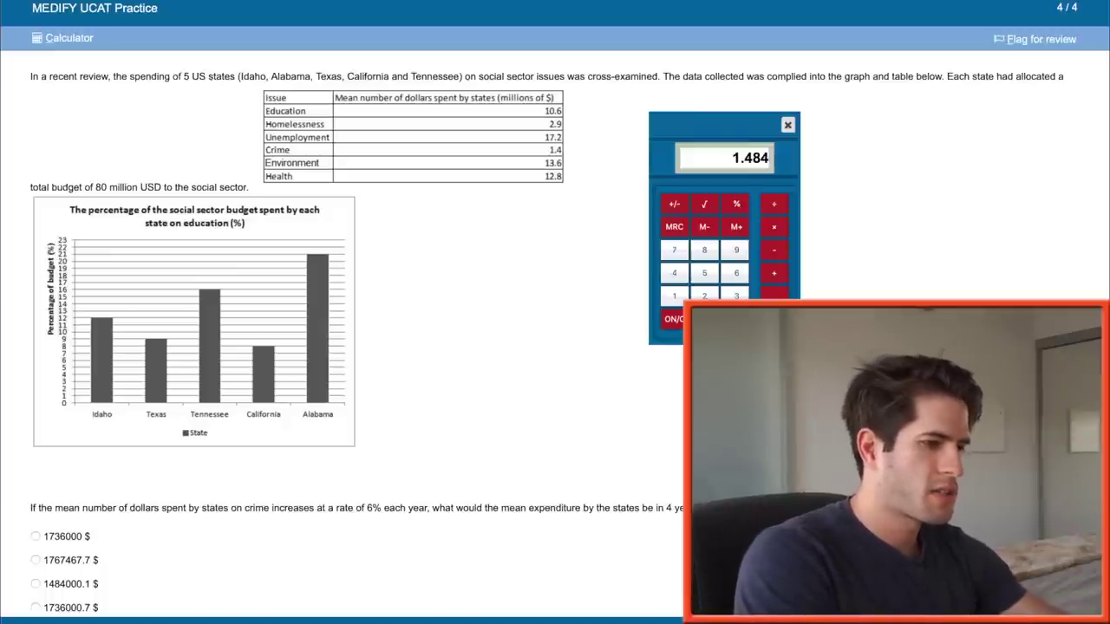
{"action": "key", "text": "asterisk"}
{"action": "type", "text": ".06"}
{"action": "key", "text": "Return"}
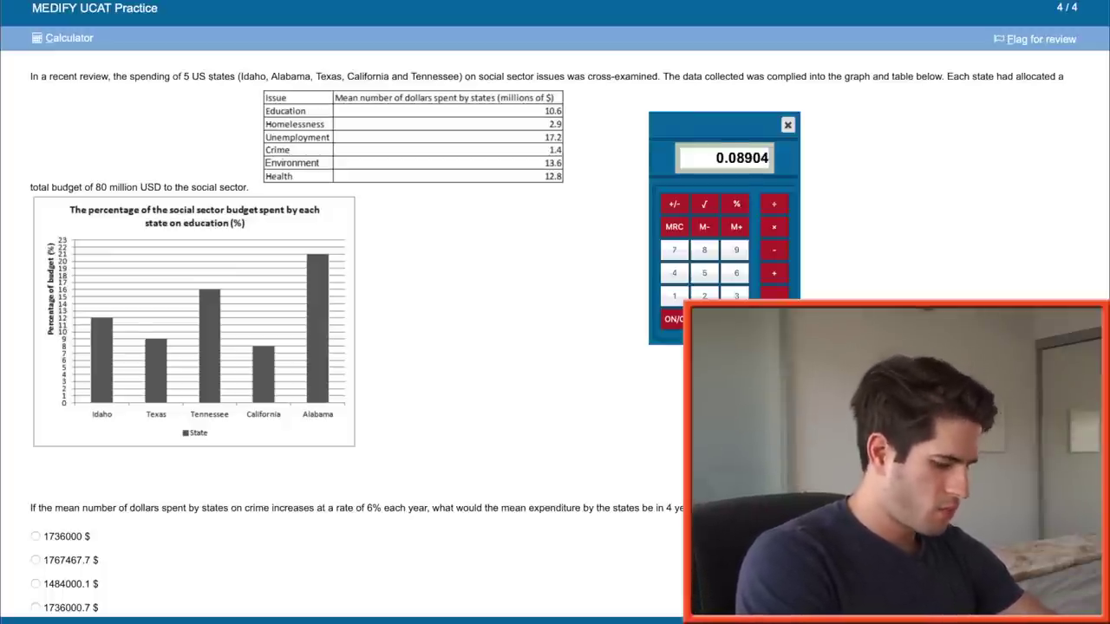
Calculate the crime spending for the second and third years as 1.484 × 1.06 and 1.57304 × 1.06.
{"action": "type", "text": "1"}
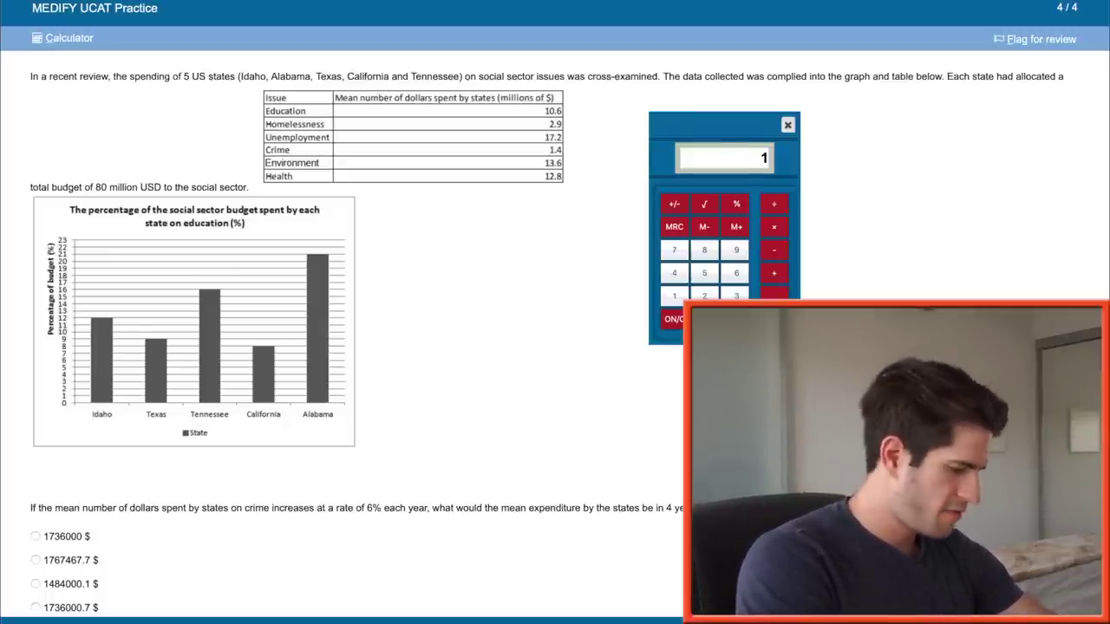
{"action": "type", "text": ".484*1.06"}
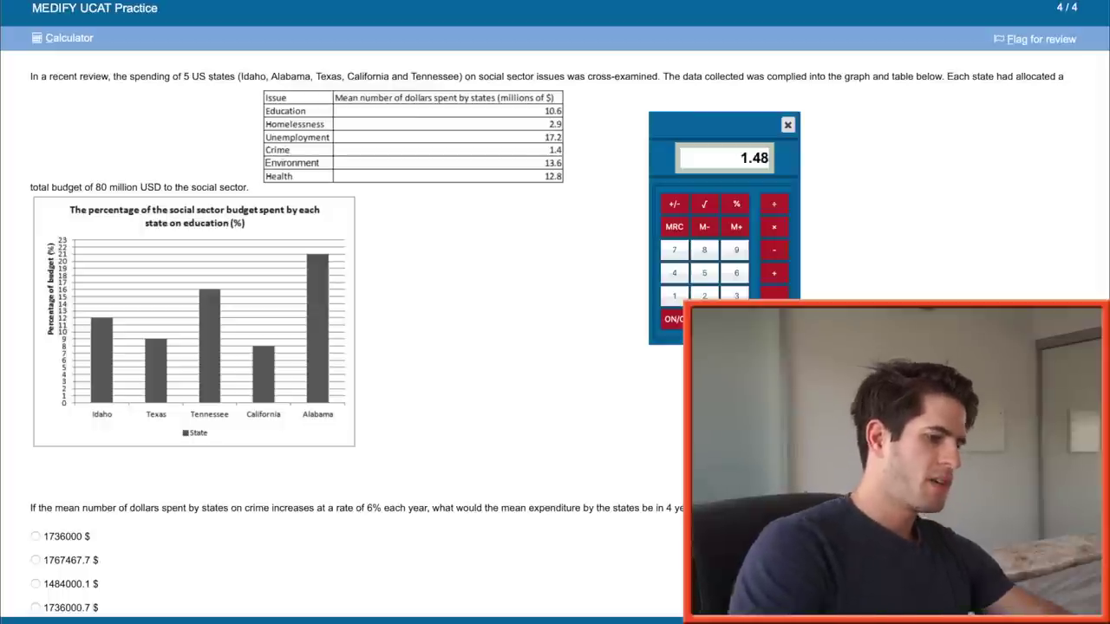
{"action": "key", "text": "Return"}
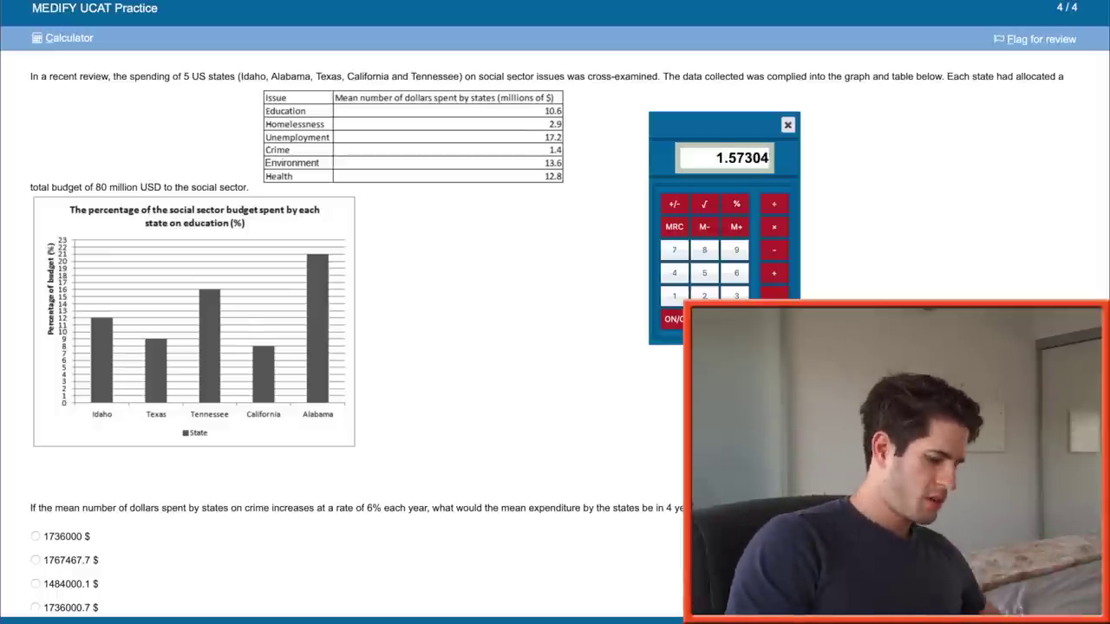
{"action": "key", "text": "Escape"}
{"action": "type", "text": "1.57304*1.06"}
{"action": "key", "text": "Return"}
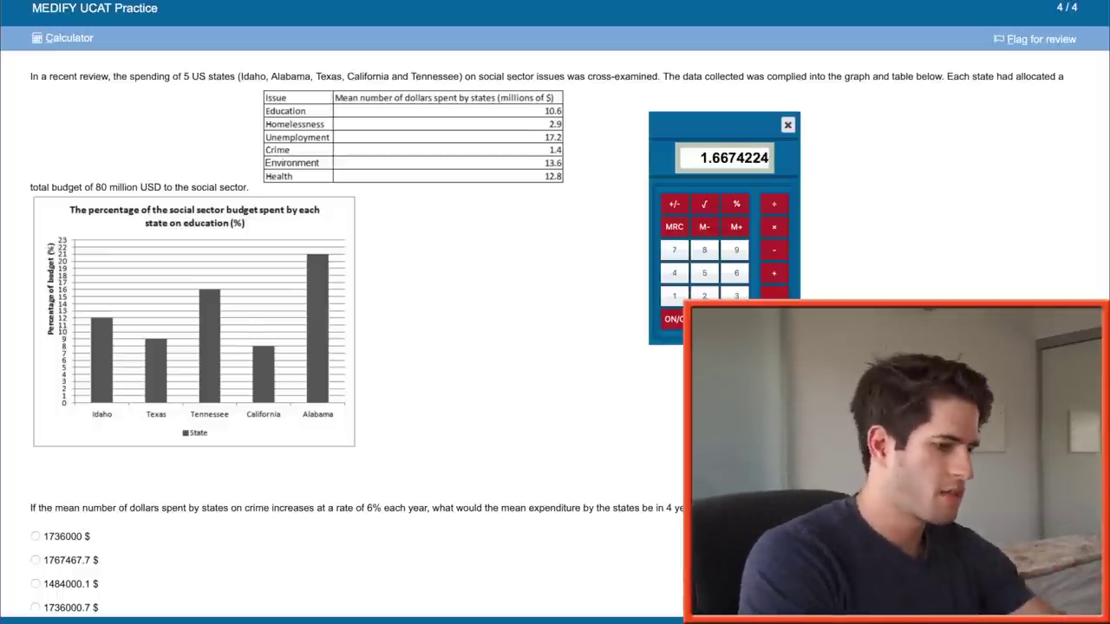
Calculate the fourth year's crime spending as 1.6674224 × 1.06 and answer the question with 1767467.7 $.
{"action": "key", "text": "Escape"}
{"action": "type", "text": "1.6674224*1.06"}
{"action": "key", "text": "Return"}
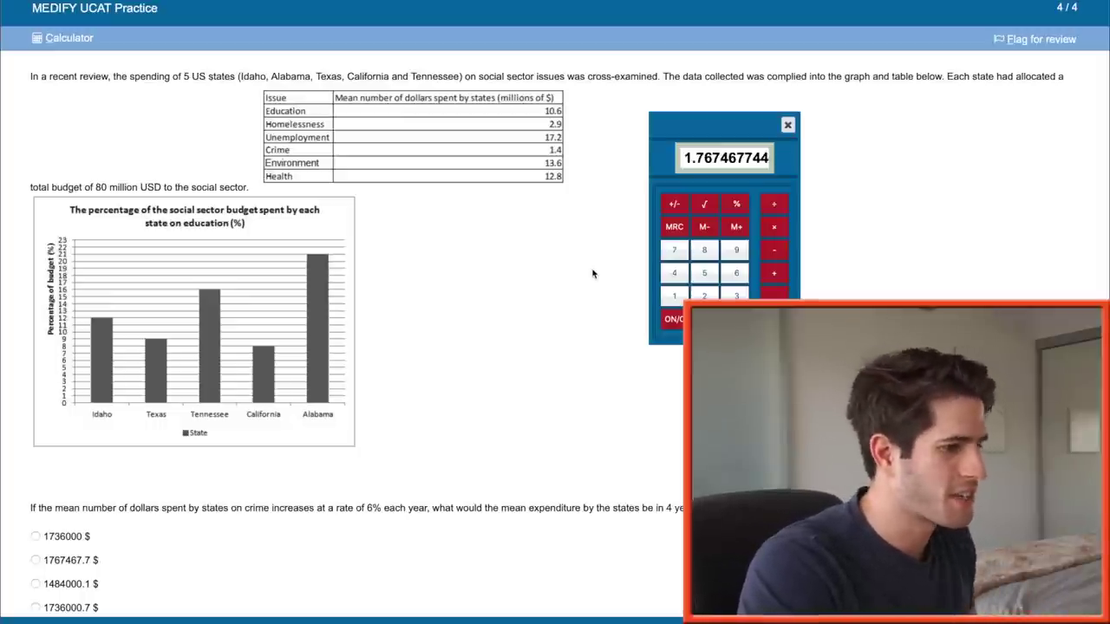
{"action": "scroll", "coordinate": [542, 292], "scroll_direction": "down", "scroll_amount": 1}
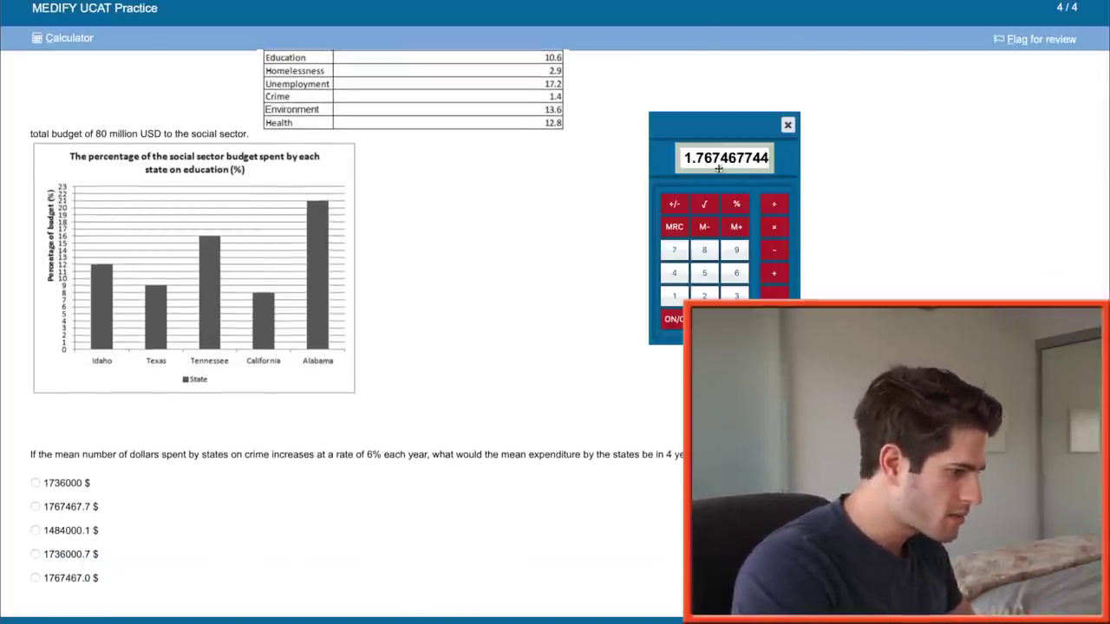
{"action": "left_click", "coordinate": [69, 506]}
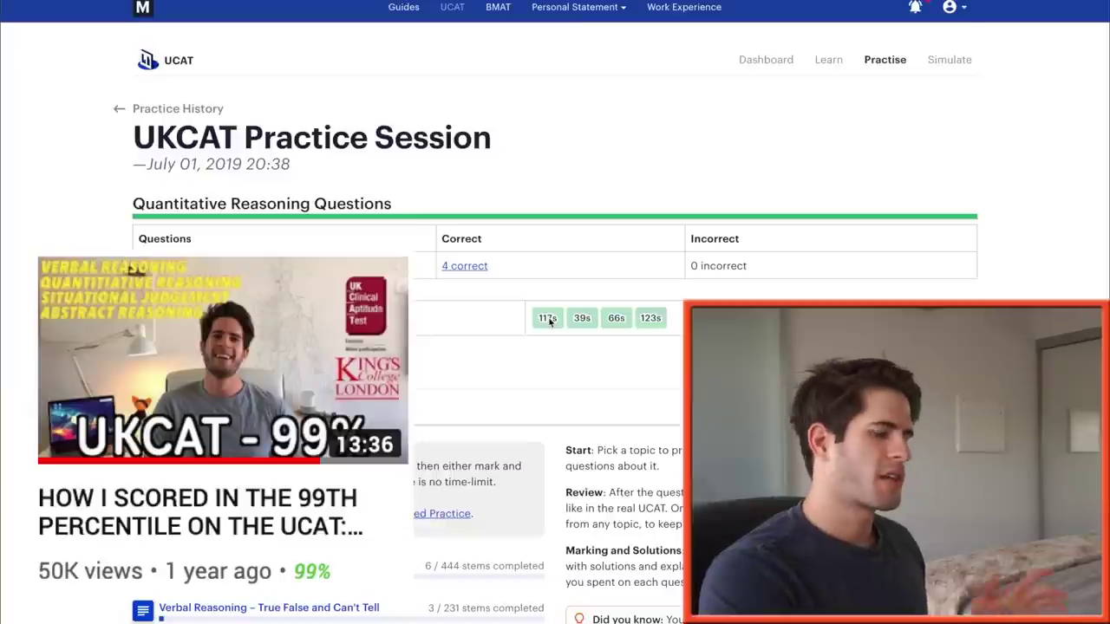
Add the UK's tertiary and quaternary employment shares, 61.4 + 8.9, on the calculator.
{"action": "scroll", "coordinate": [681, 319], "scroll_direction": "down", "scroll_amount": 6}
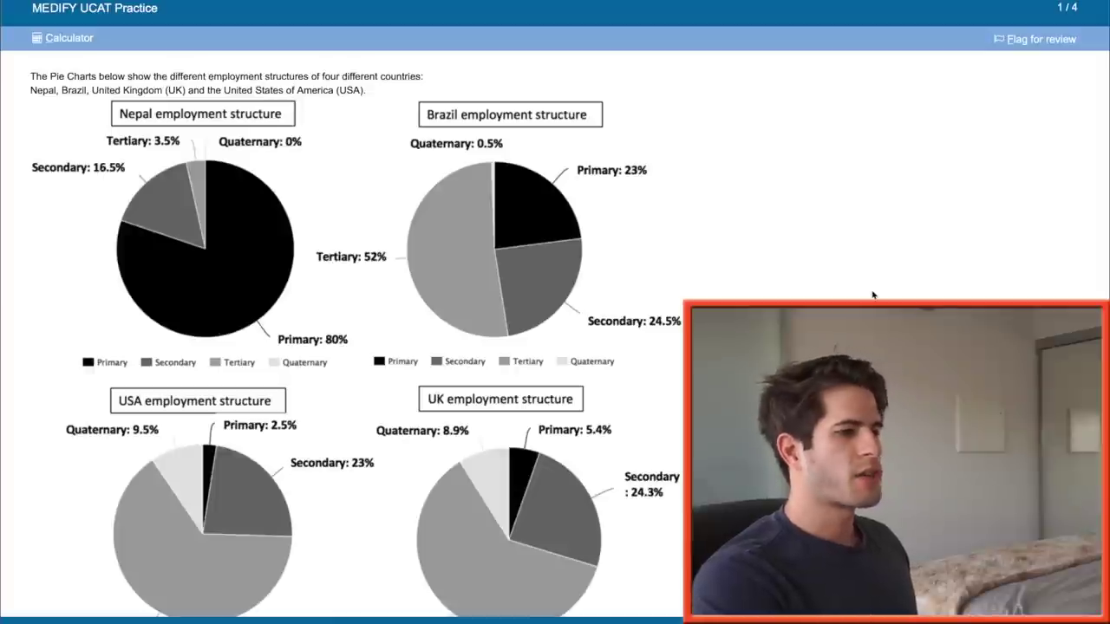
{"action": "scroll", "coordinate": [873, 295], "scroll_direction": "down", "scroll_amount": 3}
{"action": "scroll", "coordinate": [872, 294], "scroll_direction": "up", "scroll_amount": 3}
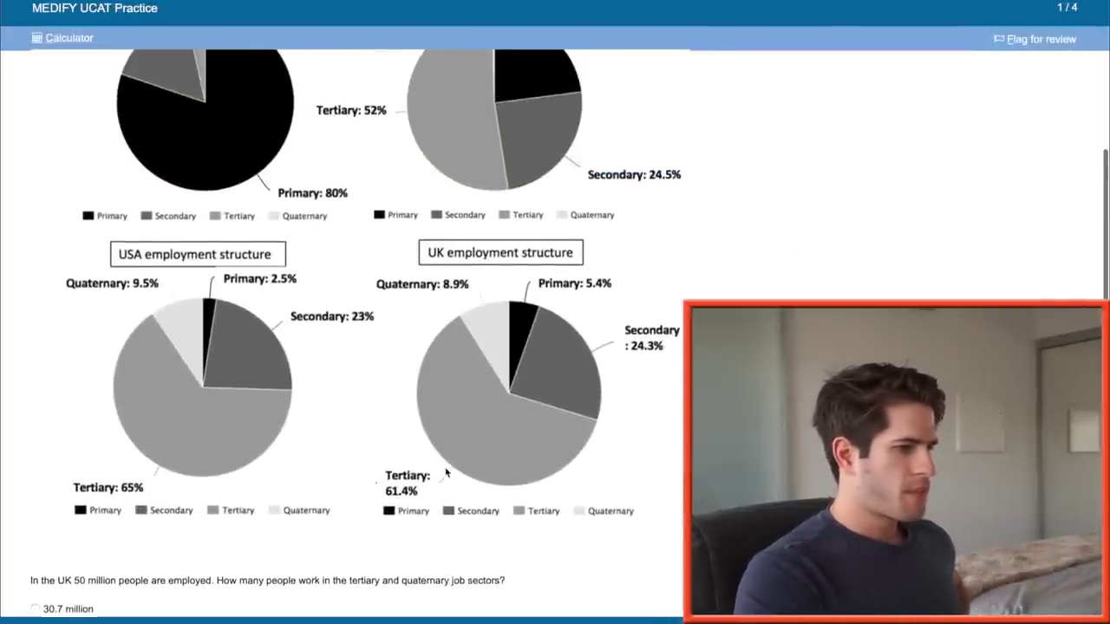
{"action": "scroll", "coordinate": [446, 472], "scroll_direction": "up", "scroll_amount": 3}
{"action": "scroll", "coordinate": [536, 388], "scroll_direction": "down", "scroll_amount": 3}
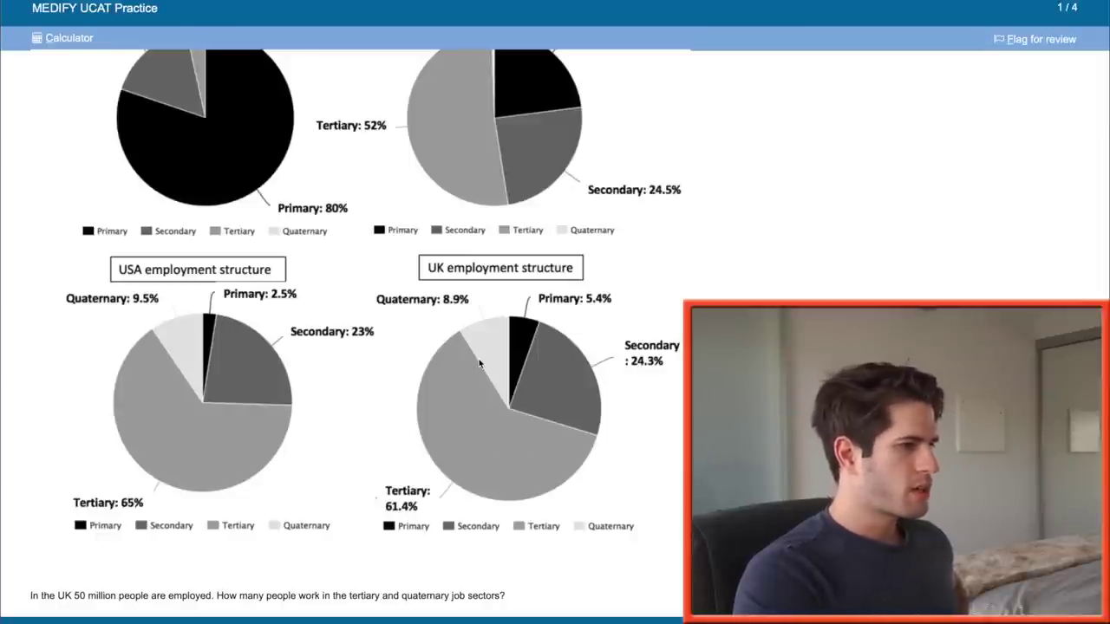
{"action": "key", "text": "alt+c"}
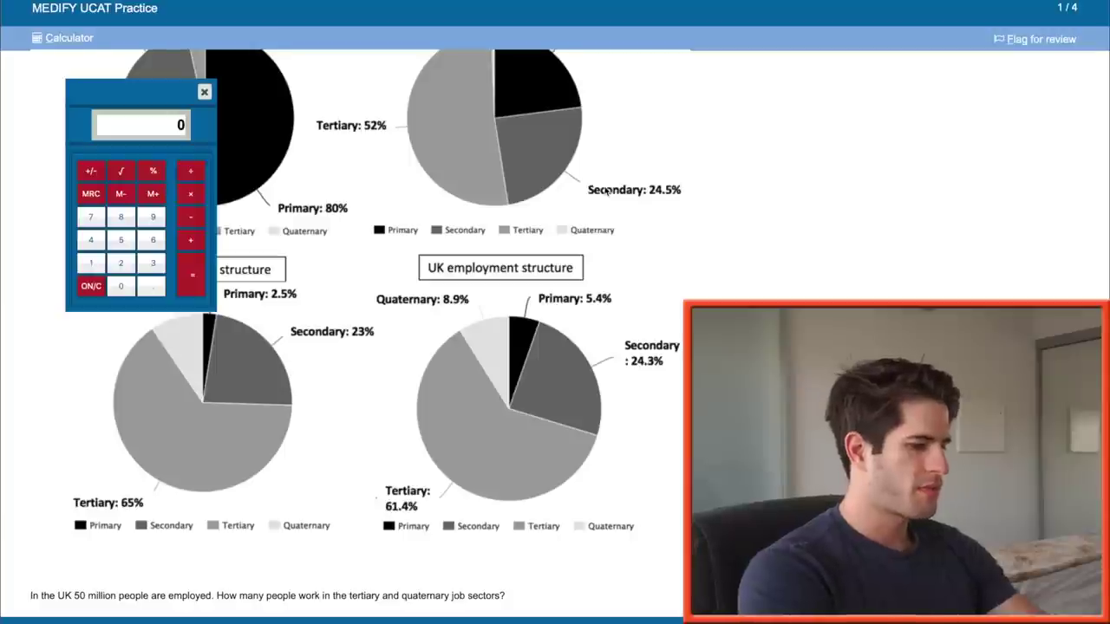
{"action": "type", "text": "61."}
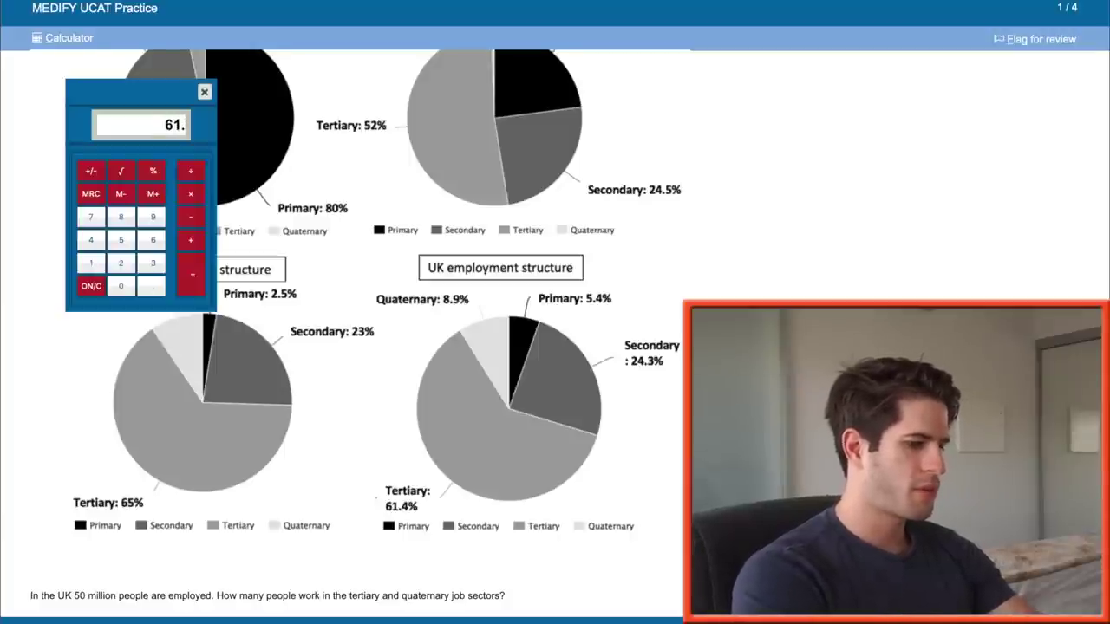
{"action": "type", "text": "4+8.9"}
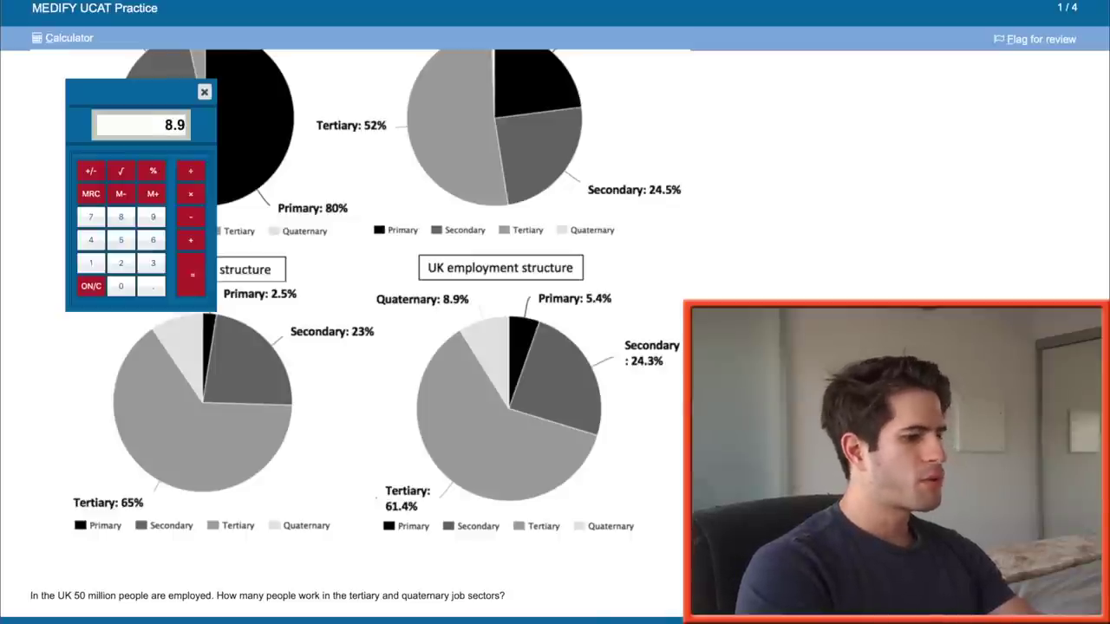
{"action": "key", "text": "Return"}
Calculate the UK's tertiary and quaternary workers in millions by multiplying 50 by 0.703.
{"action": "scroll", "coordinate": [482, 248], "scroll_direction": "down", "scroll_amount": 2}
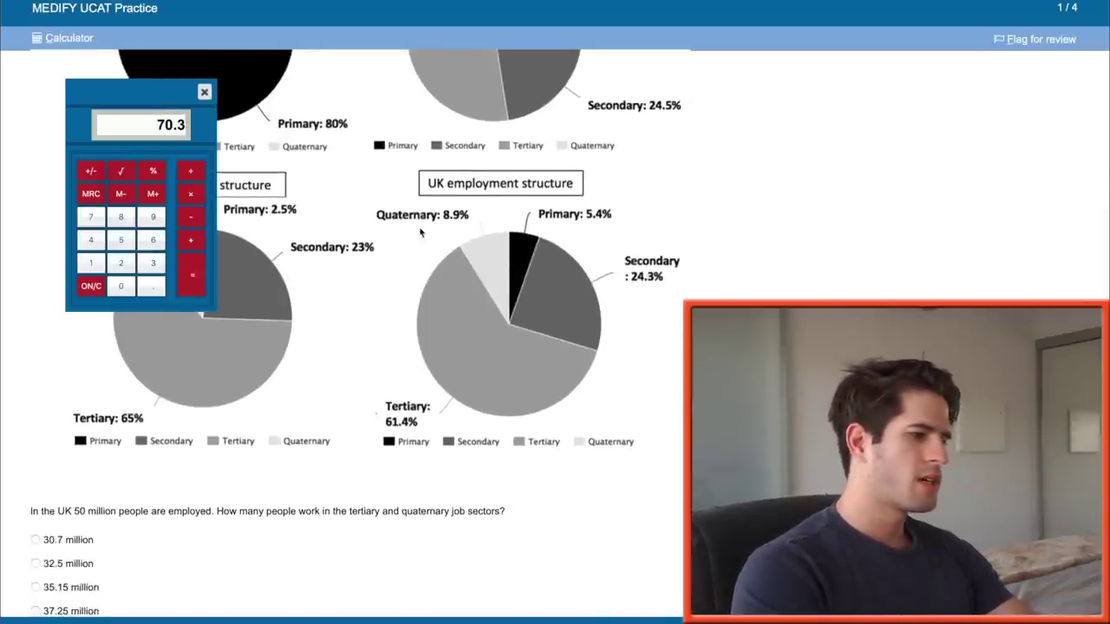
{"action": "left_click", "coordinate": [127, 241]}
{"action": "left_click", "coordinate": [121, 285]}
{"action": "left_click", "coordinate": [198, 198]}
{"action": "type", "text": ".703"}
{"action": "key", "text": "Return"}
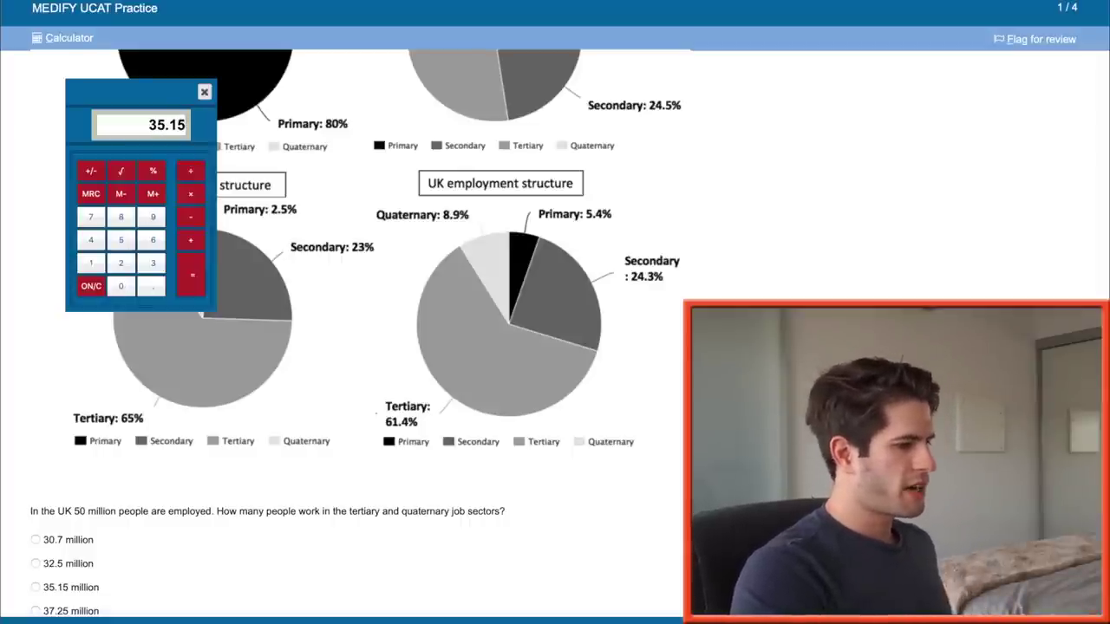
Answer the UK tertiary and quaternary workers question with 35.15 million and go to question 2.
{"action": "scroll", "coordinate": [347, 330], "scroll_direction": "down", "scroll_amount": 1}
{"action": "left_click", "coordinate": [70, 540]}
{"action": "key", "text": "alt+n"}
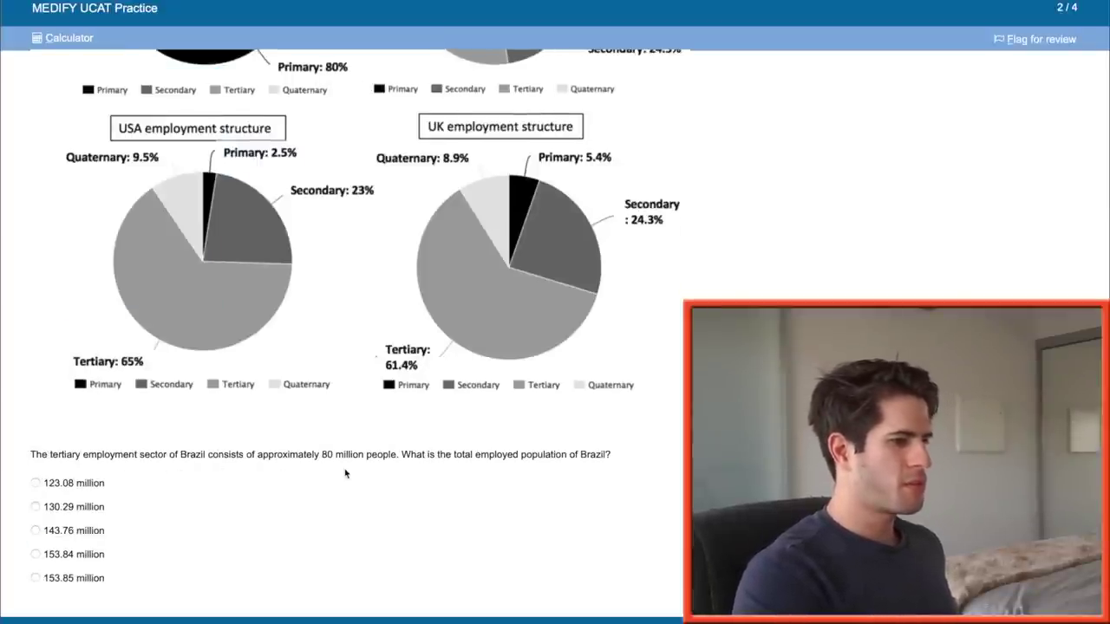
Compare the question about Brazil's total employed population with the tertiary share in Brazil's pie chart.
{"action": "scroll", "coordinate": [345, 473], "scroll_direction": "up", "scroll_amount": 5}
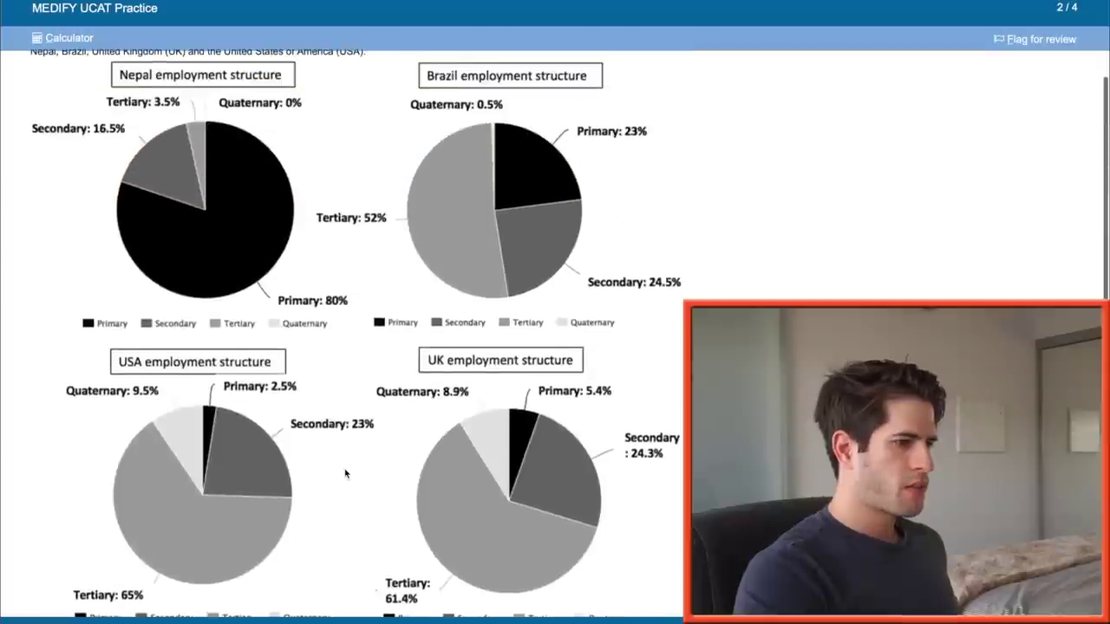
{"action": "scroll", "coordinate": [421, 341], "scroll_direction": "down", "scroll_amount": 5}
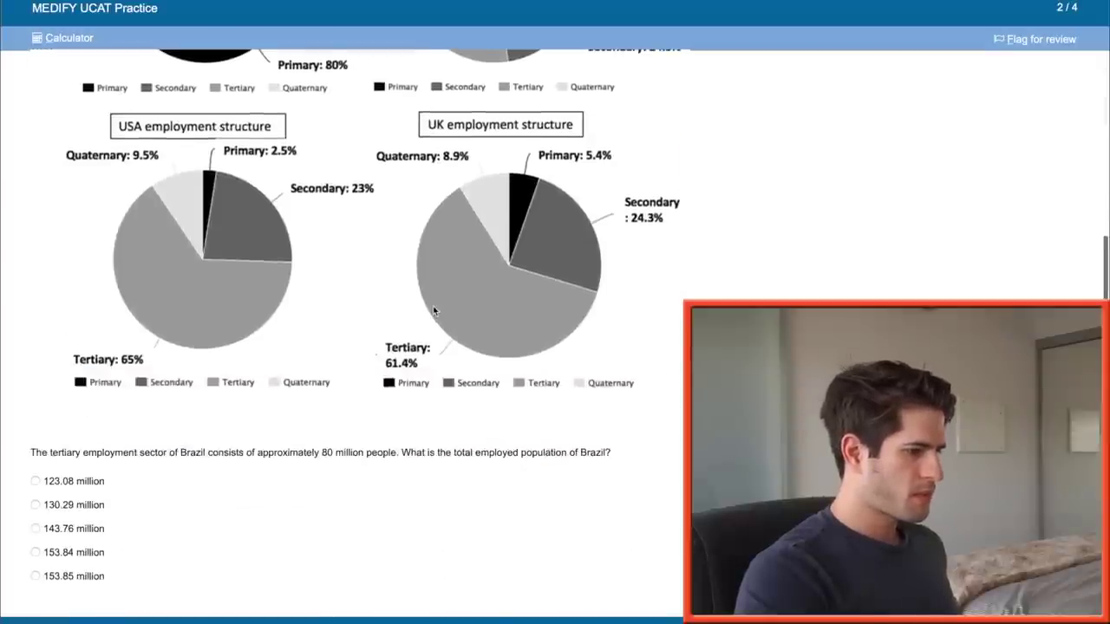
{"action": "scroll", "coordinate": [372, 452], "scroll_direction": "up", "scroll_amount": 5}
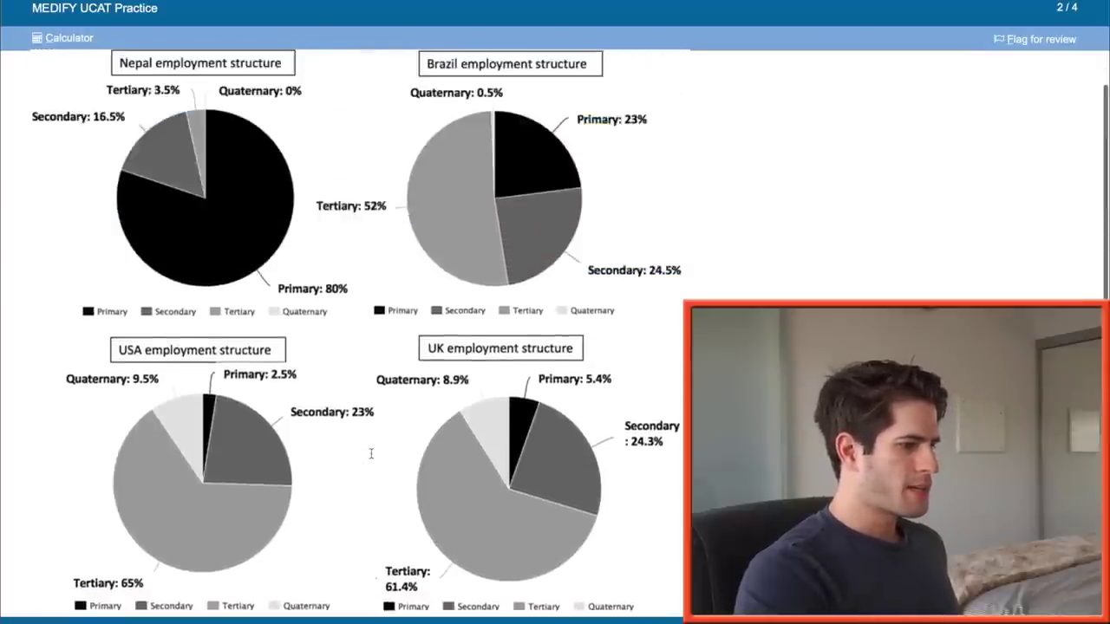
{"action": "scroll", "coordinate": [373, 459], "scroll_direction": "down", "scroll_amount": 3}
{"action": "scroll", "coordinate": [372, 459], "scroll_direction": "down", "scroll_amount": 2}
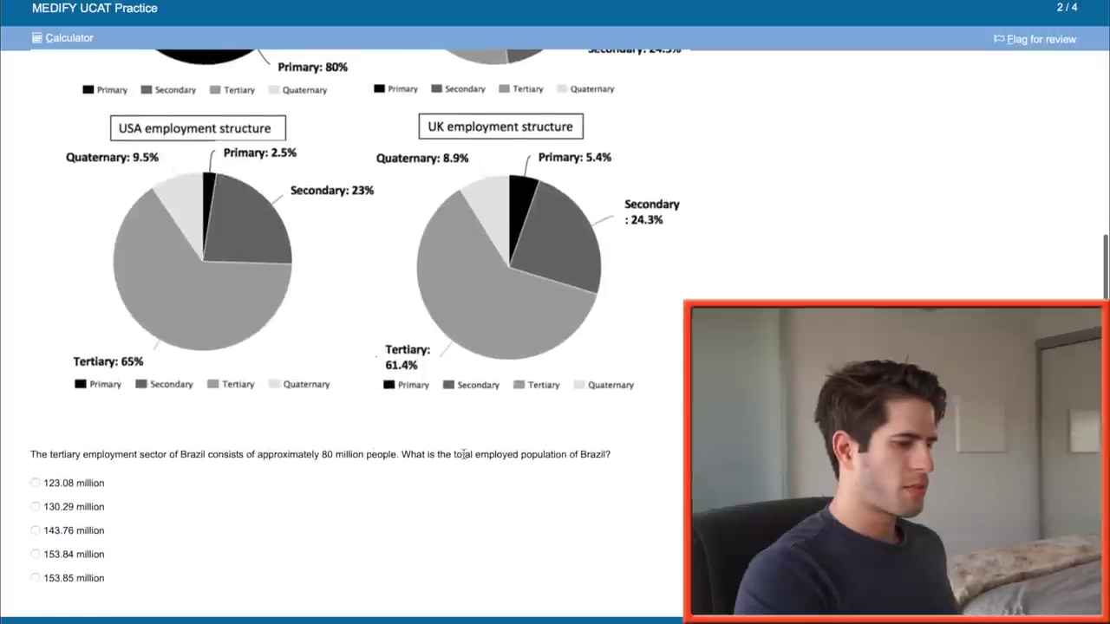
{"action": "scroll", "coordinate": [681, 452], "scroll_direction": "up", "scroll_amount": 5}
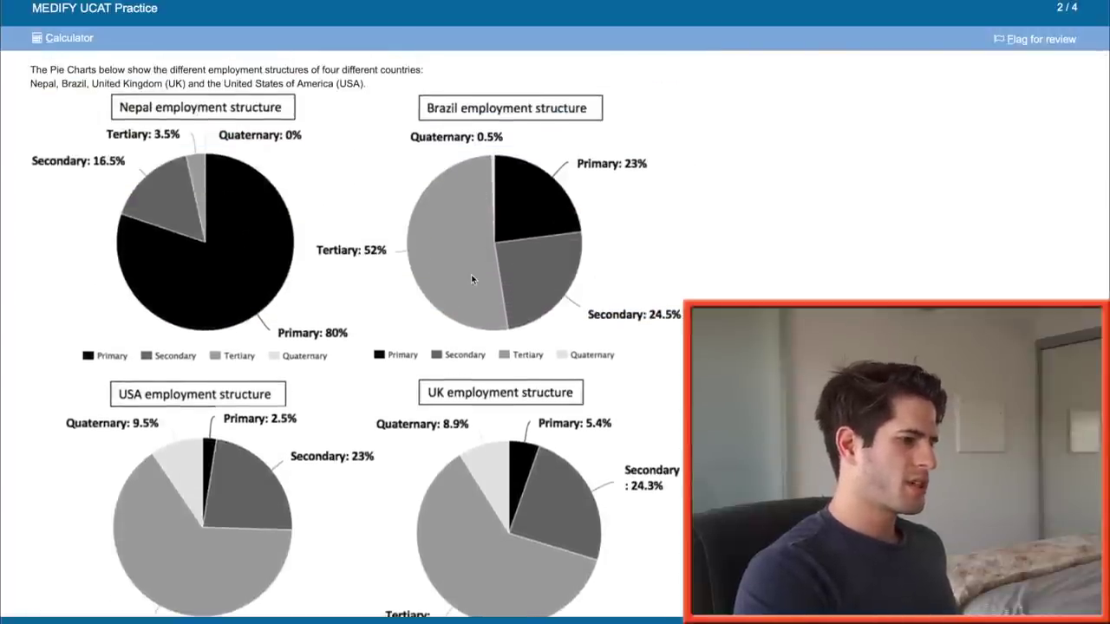
{"action": "scroll", "coordinate": [448, 247], "scroll_direction": "down", "scroll_amount": 5}
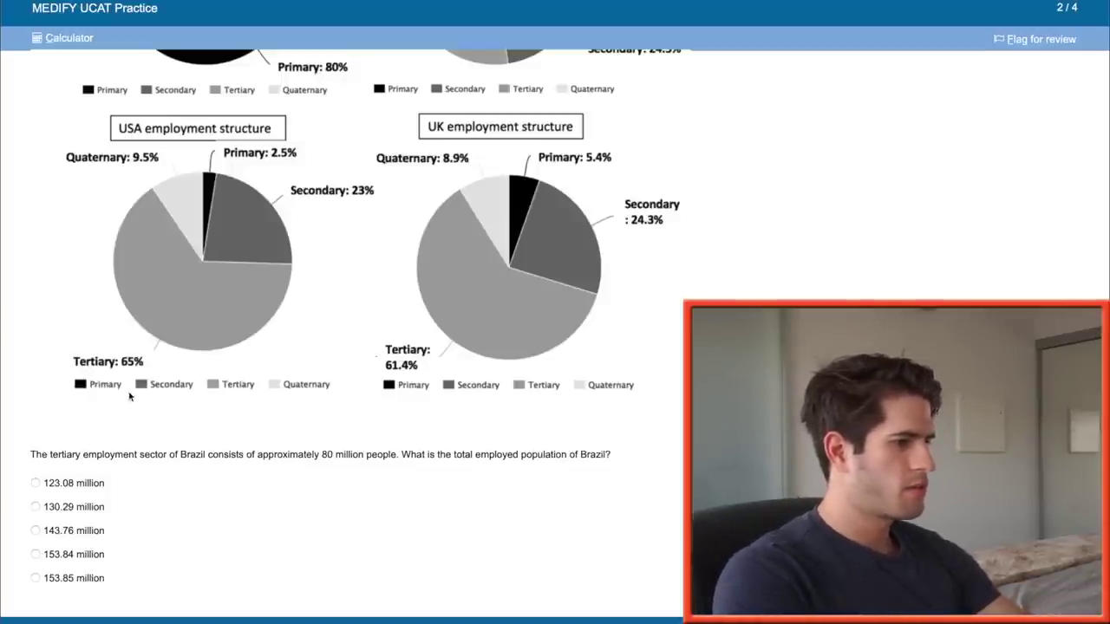
Calculate Brazil's total employed population in millions by dividing 80 by 0.52 on the calculator.
{"action": "scroll", "coordinate": [113, 364], "scroll_direction": "up", "scroll_amount": 3}
{"action": "left_click", "coordinate": [87, 40]}
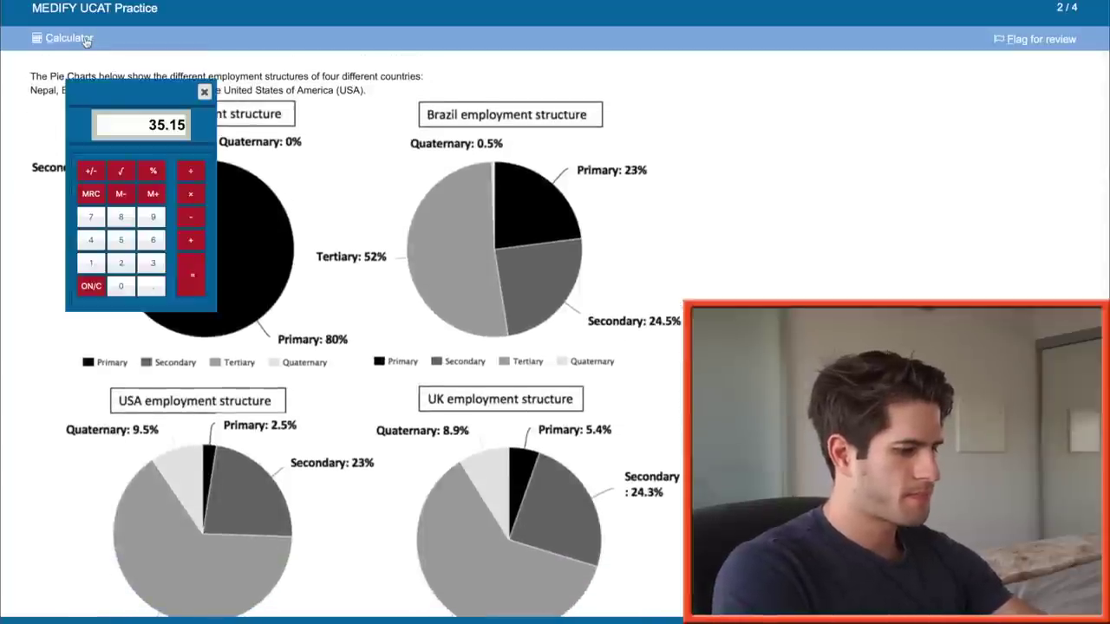
{"action": "type", "text": "80"}
{"action": "key", "text": "BackSpace"}
{"action": "key", "text": "BackSpace"}
{"action": "type", "text": "52"}
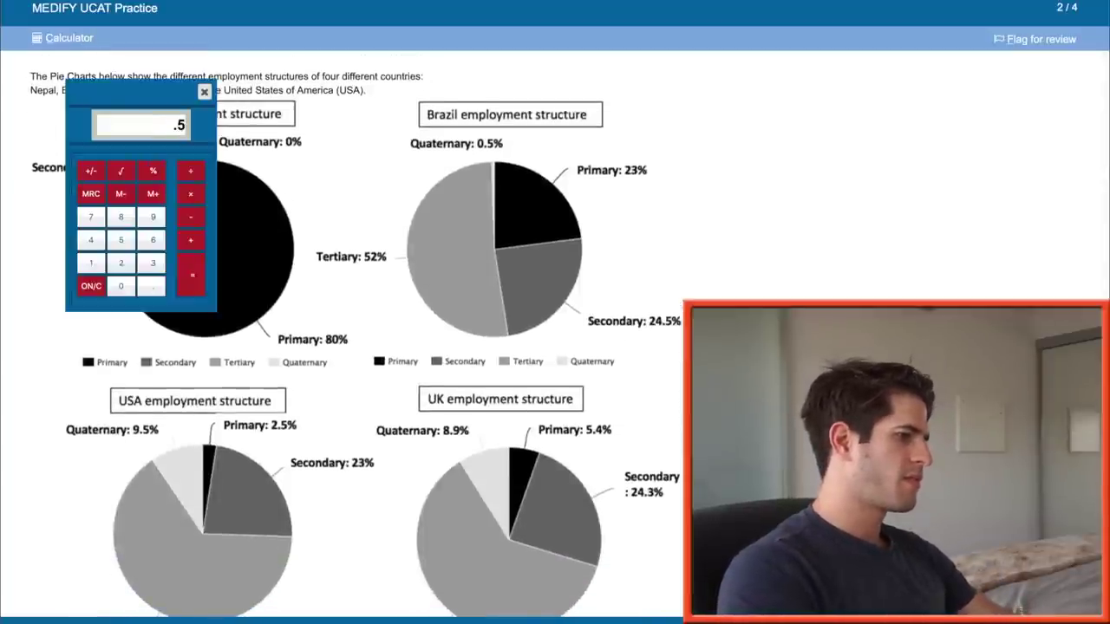
{"action": "key", "text": "Return"}
Answer the Brazil employed population question with 153.85 million and go to question 3.
{"action": "scroll", "coordinate": [266, 131], "scroll_direction": "down", "scroll_amount": 3}
{"action": "scroll", "coordinate": [266, 132], "scroll_direction": "up", "scroll_amount": 1}
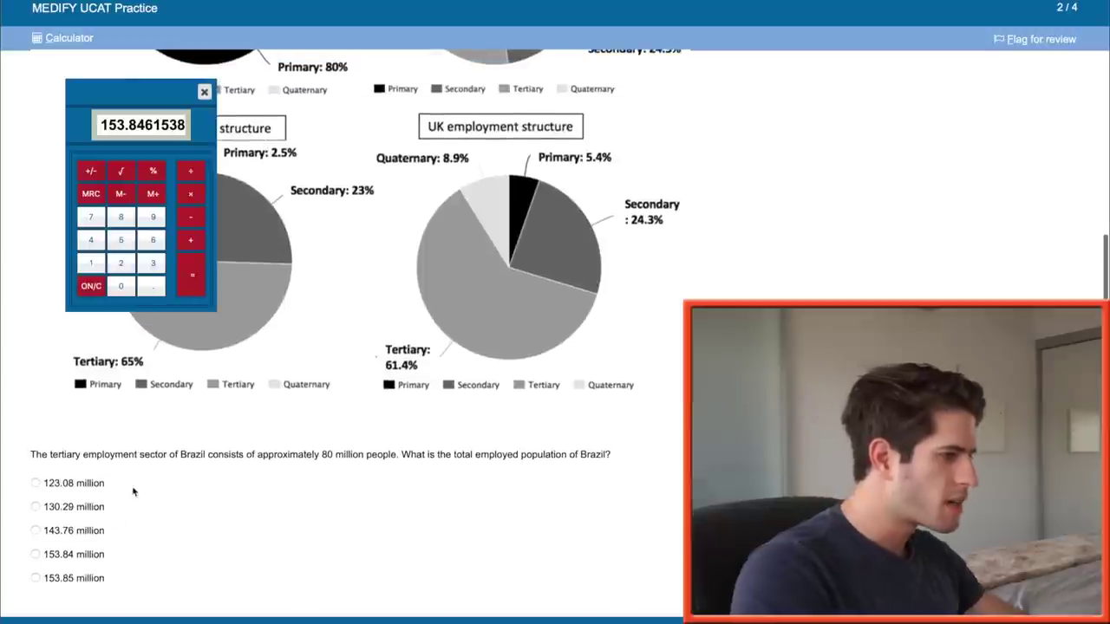
{"action": "left_click", "coordinate": [69, 556]}
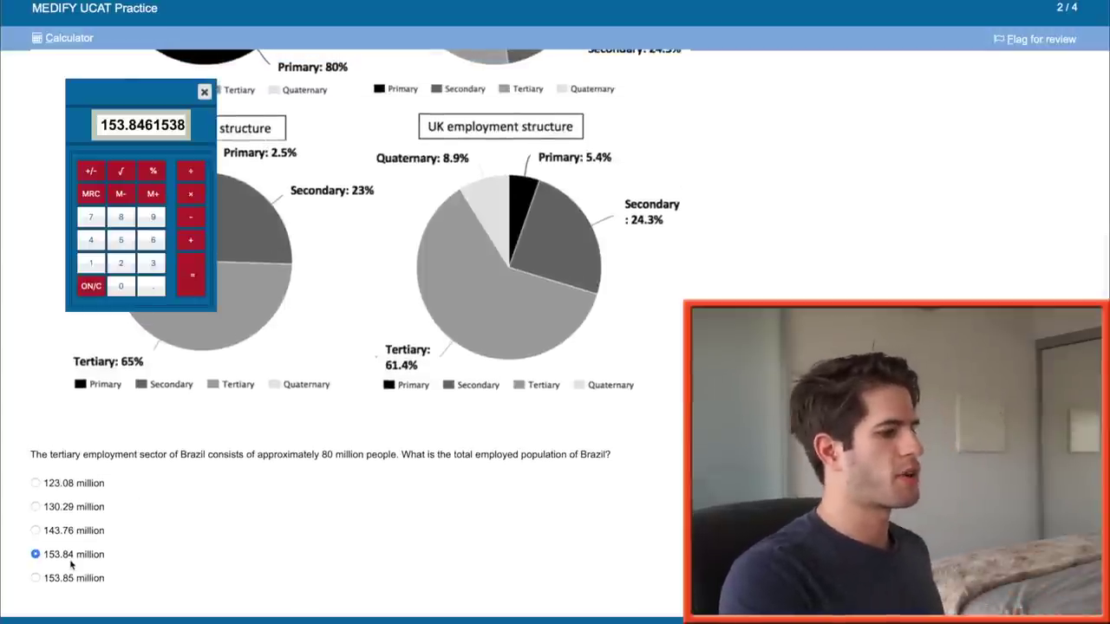
{"action": "left_click", "coordinate": [69, 579]}
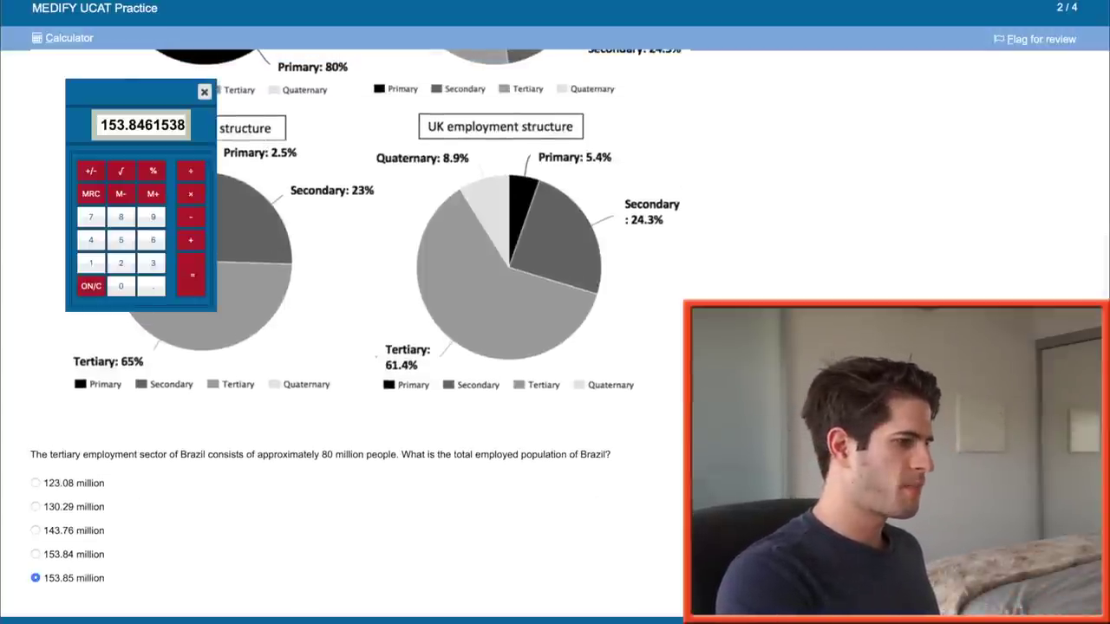
{"action": "key", "text": "alt+n"}
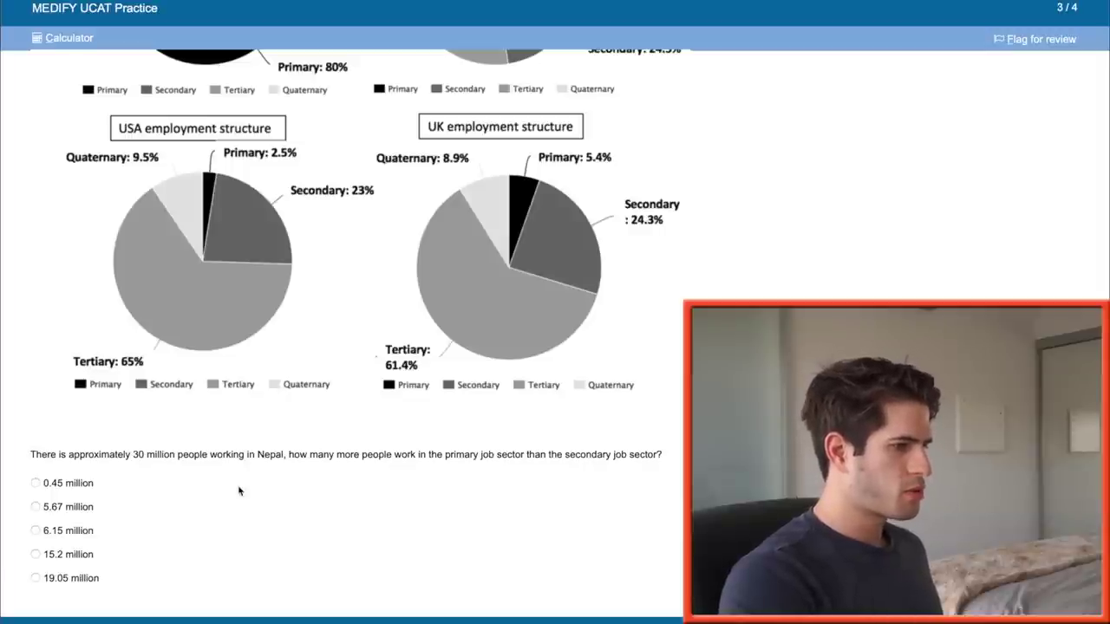
Work out Nepal's primary sector workforce on the calculator as 80% of 30 million people.
{"action": "scroll", "coordinate": [224, 472], "scroll_direction": "up", "scroll_amount": 5}
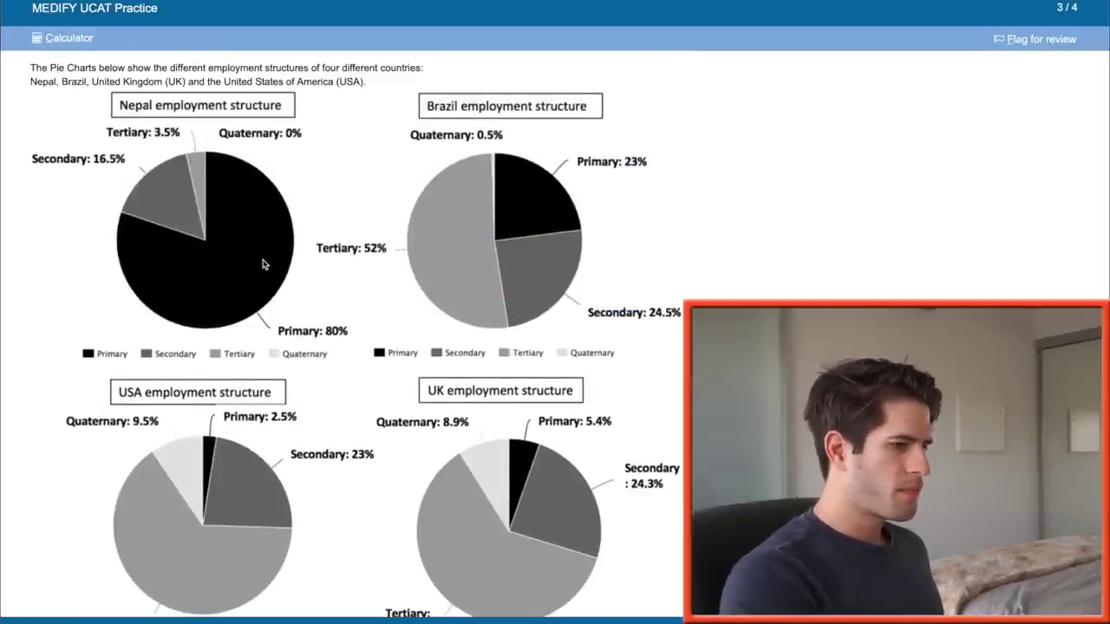
{"action": "scroll", "coordinate": [265, 265], "scroll_direction": "down", "scroll_amount": 3}
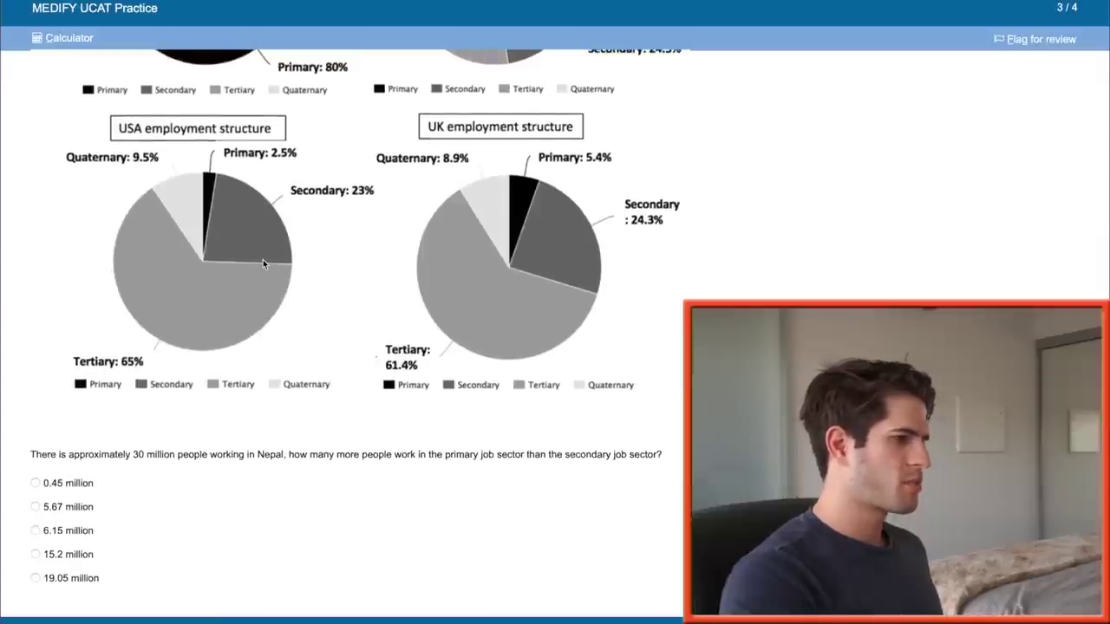
{"action": "scroll", "coordinate": [265, 265], "scroll_direction": "up", "scroll_amount": 3}
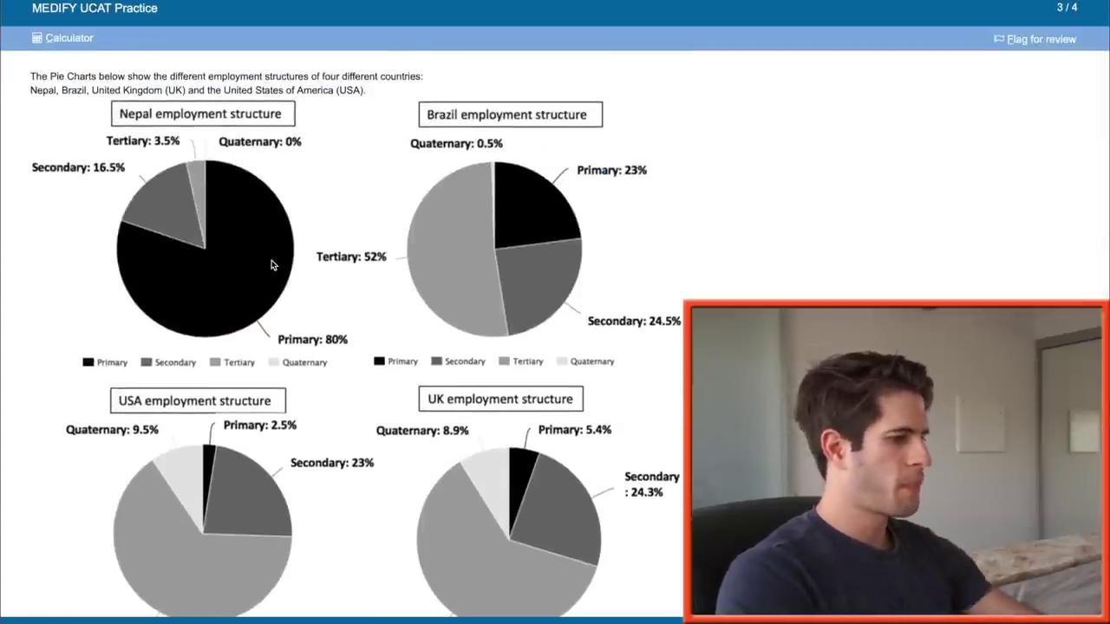
{"action": "scroll", "coordinate": [271, 265], "scroll_direction": "down", "scroll_amount": 3}
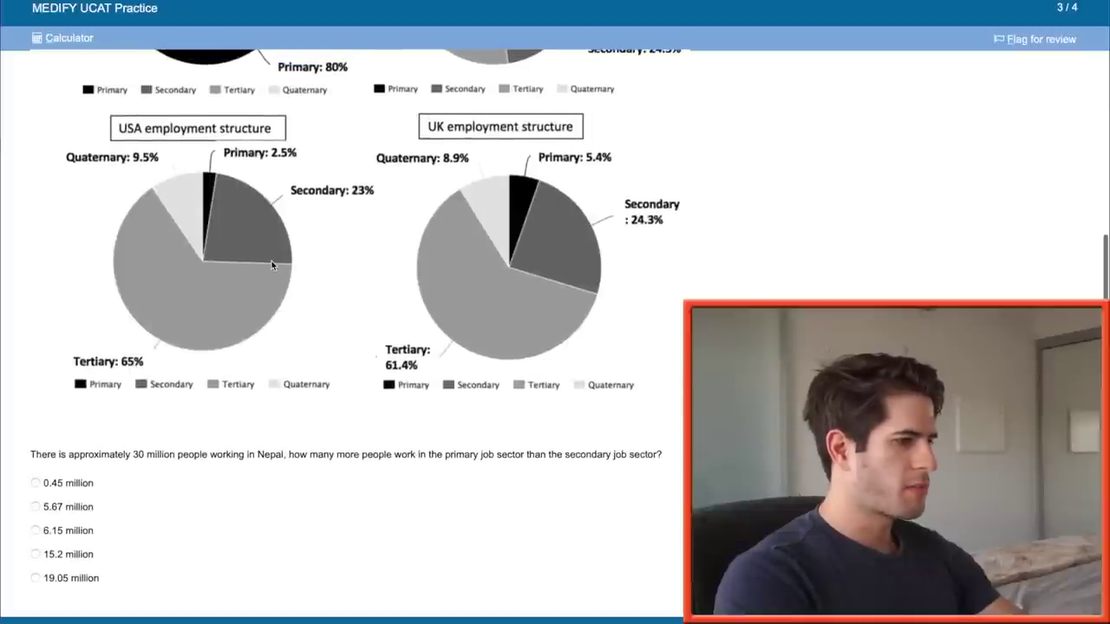
{"action": "left_click", "coordinate": [69, 37]}
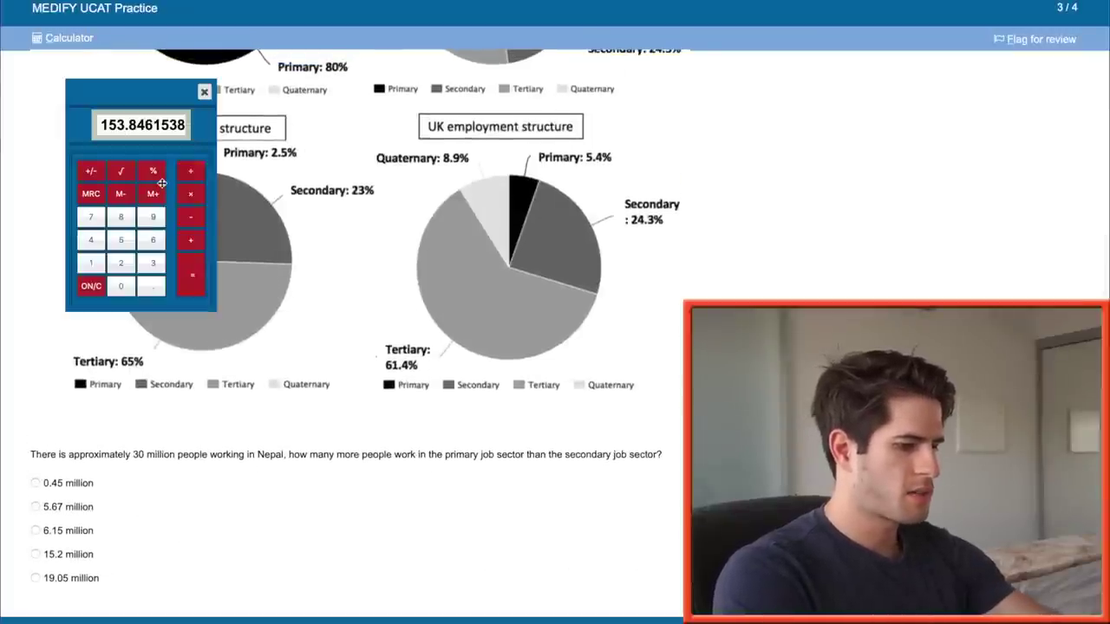
{"action": "type", "text": "30"}
{"action": "key", "text": "Escape"}
{"action": "key", "text": "BackSpace"}
{"action": "type", "text": "24"}
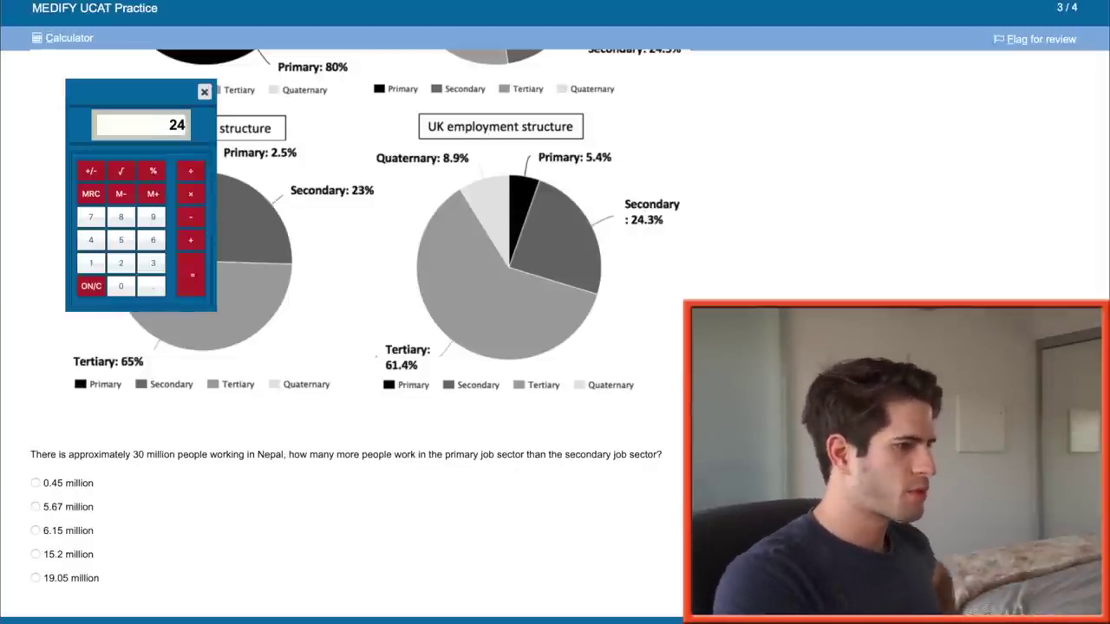
Move the calculator clear of the pie charts and calculate Nepal's secondary sector workforce as 30 × 0.165.
{"action": "left_click_drag", "start_coordinate": [132, 93], "coordinate": [846, 145]}
{"action": "scroll", "coordinate": [301, 281], "scroll_direction": "up", "scroll_amount": 3}
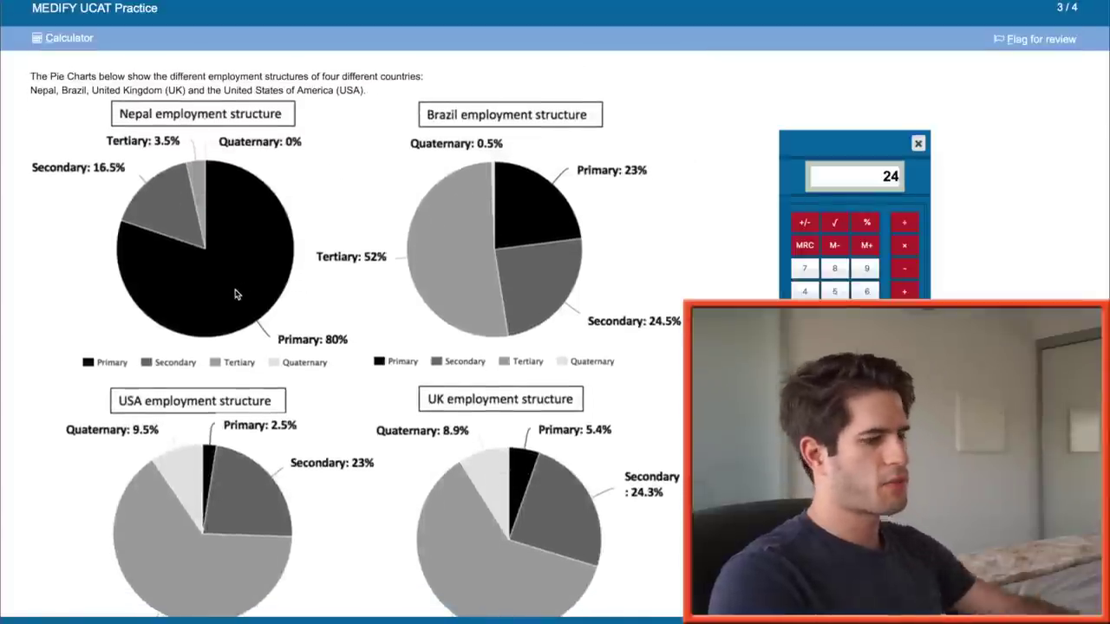
{"action": "left_click", "coordinate": [870, 294]}
{"action": "left_click", "coordinate": [905, 337]}
{"action": "type", "text": "*0.165"}
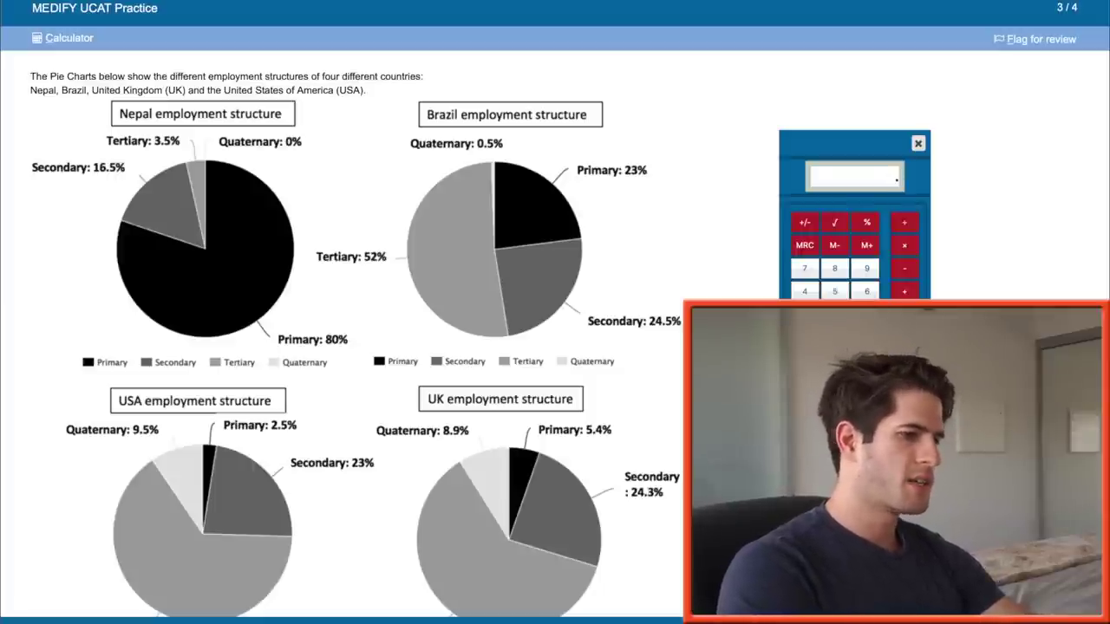
{"action": "key", "text": "Return"}
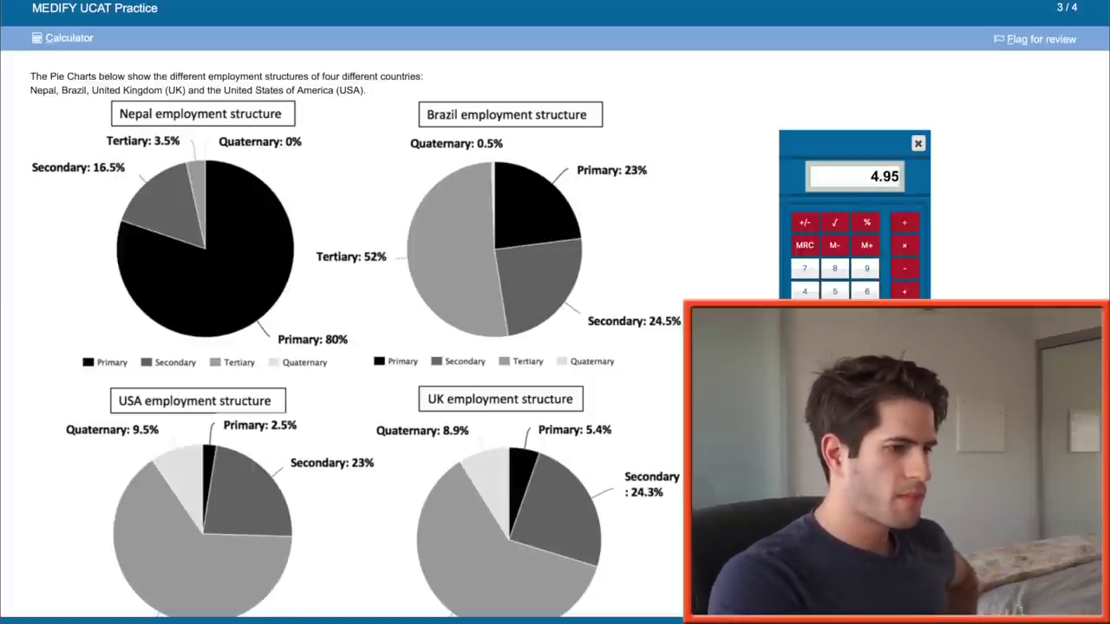
Subtract Nepal's secondary workforce from its primary workforce, 24 − 4.95, on the calculator.
{"action": "left_click", "coordinate": [835, 314]}
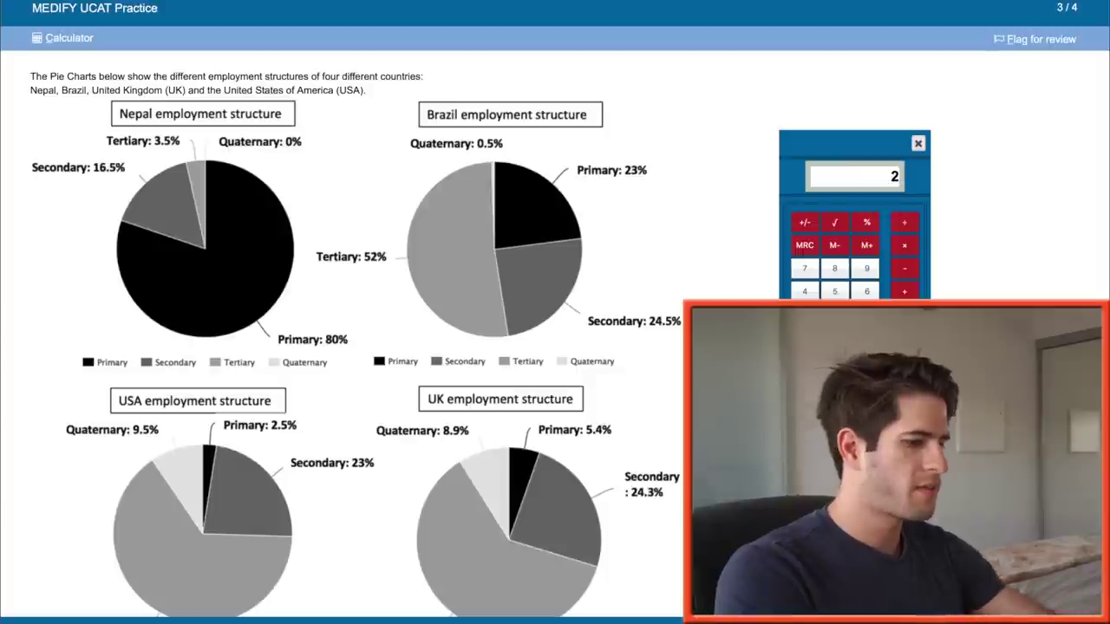
{"action": "type", "text": "4"}
{"action": "key", "text": "Escape"}
{"action": "type", "text": "4.95"}
{"action": "key", "text": "Return"}
Answer the Nepal job sector difference question with 19.05 million and go to question 4.
{"action": "scroll", "coordinate": [384, 425], "scroll_direction": "down", "scroll_amount": 3}
{"action": "left_click", "coordinate": [39, 576]}
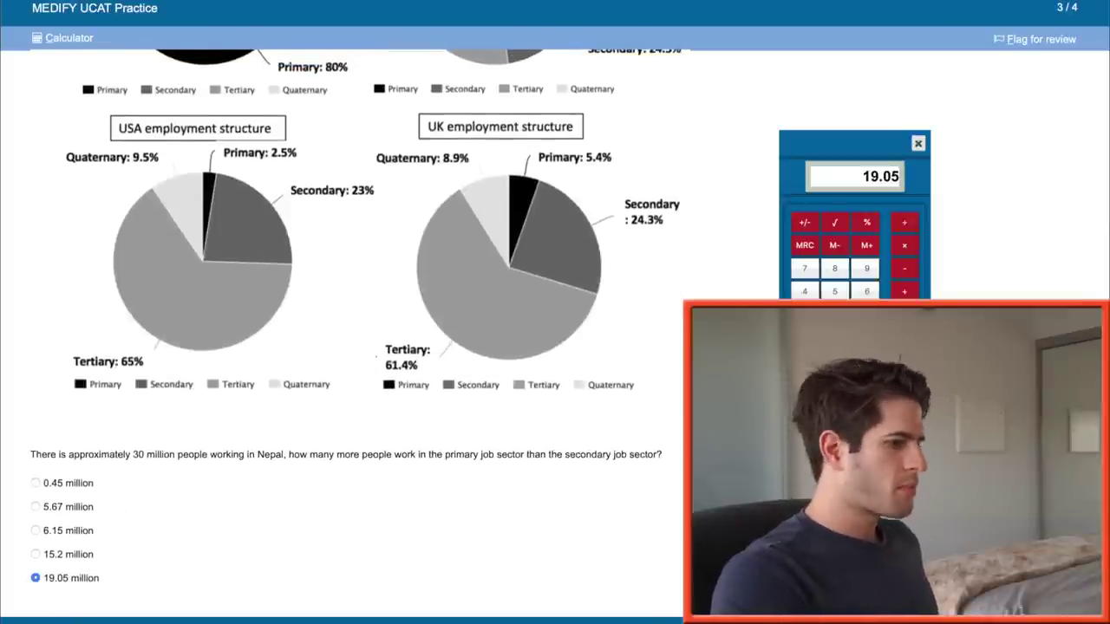
{"action": "key", "text": "alt+n"}
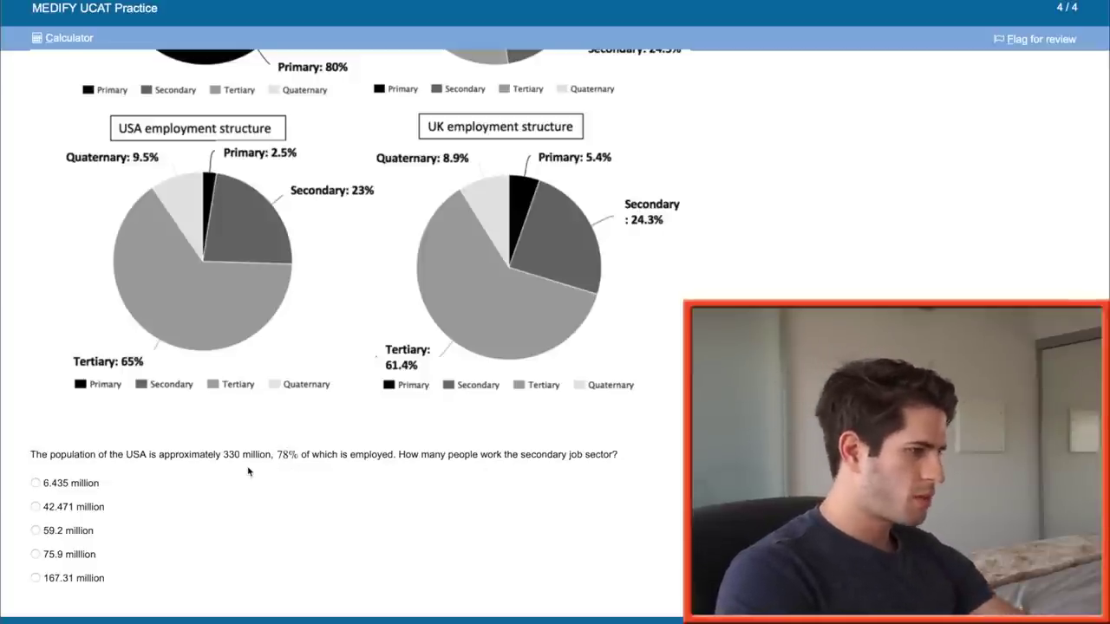
Work out the employed US population on the calculator as 330 × 0.78.
{"action": "left_click", "coordinate": [61, 37]}
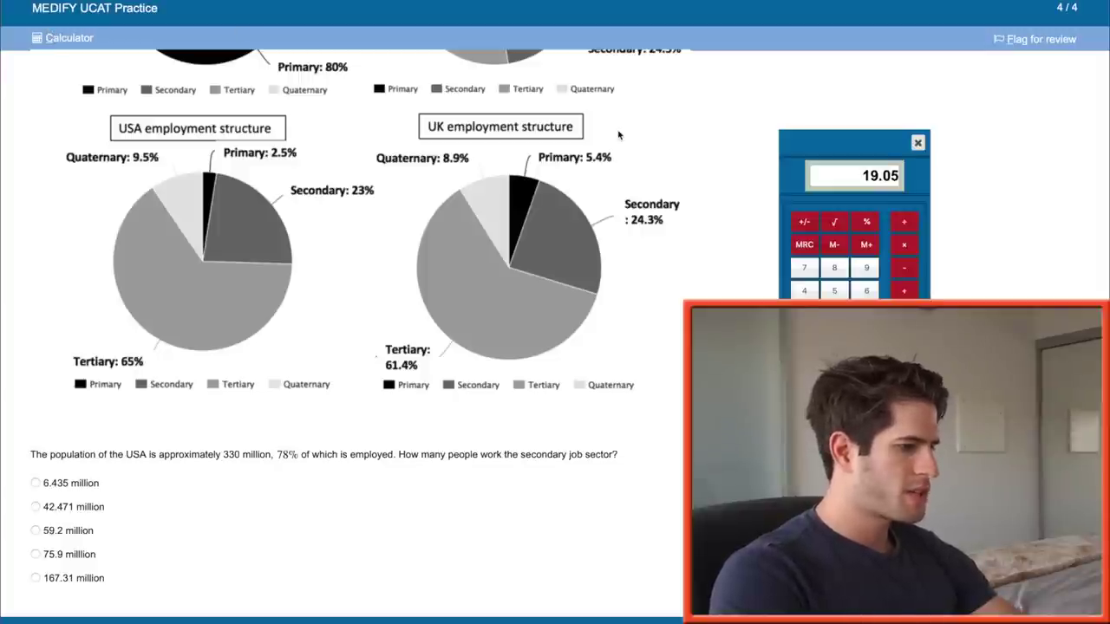
{"action": "type", "text": "330"}
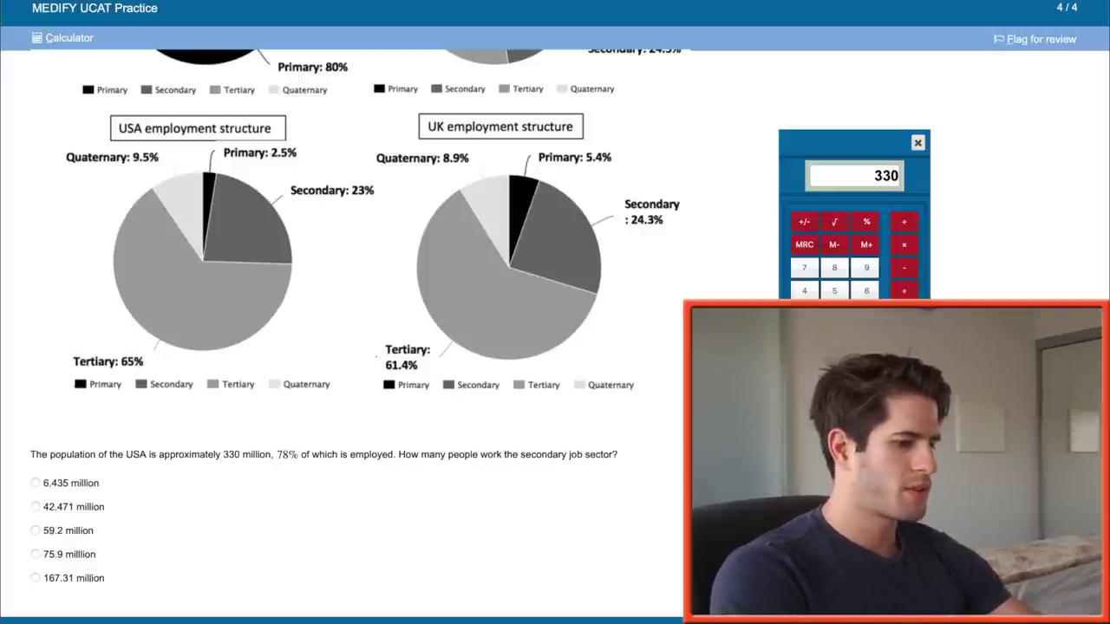
{"action": "key", "text": "asterisk"}
{"action": "type", "text": ".78"}
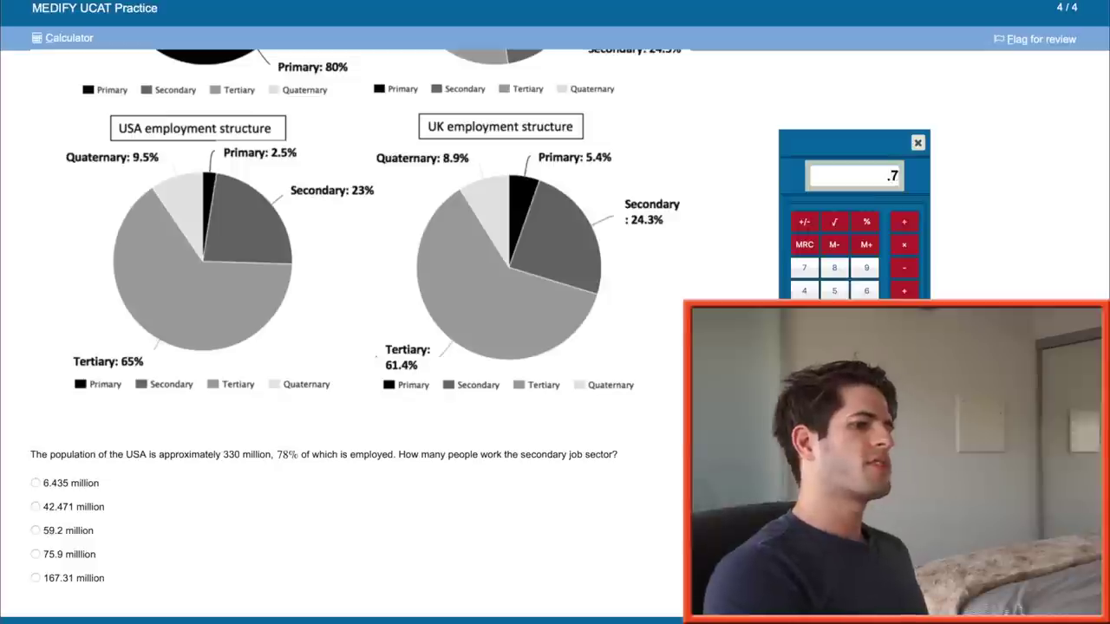
{"action": "key", "text": "Return"}
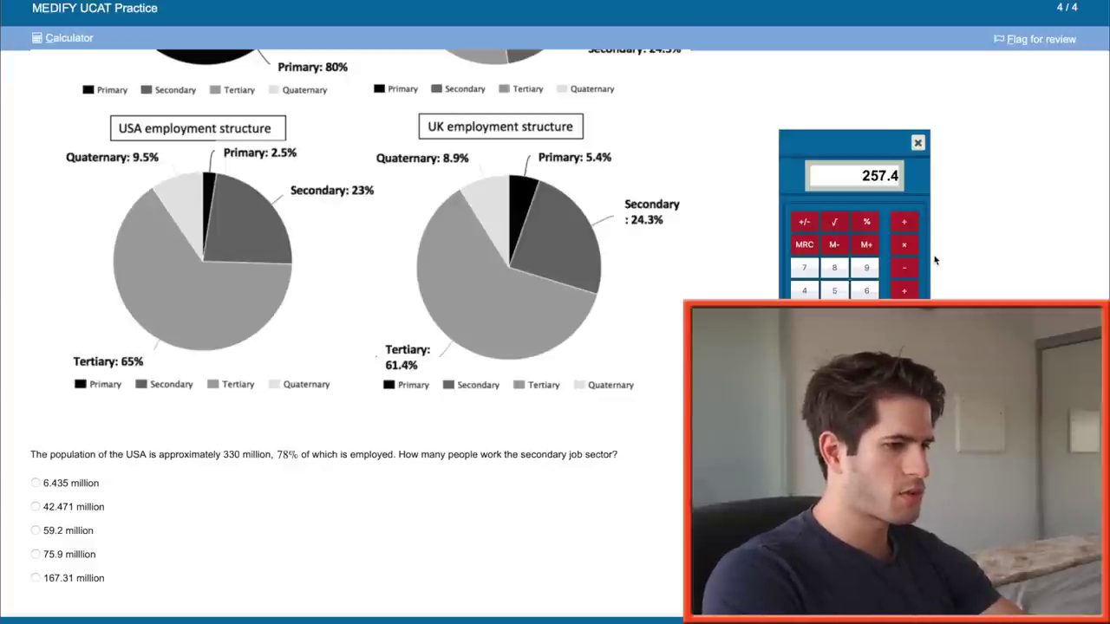
Multiply the employed US population by 0.23 on the calculator to get the secondary sector workforce.
{"action": "left_click", "coordinate": [909, 246]}
{"action": "type", "text": ".23"}
{"action": "key", "text": "Return"}
Answer the USA secondary job sector question with 59.2 million and end the completed practice set.
{"action": "left_click", "coordinate": [66, 533]}
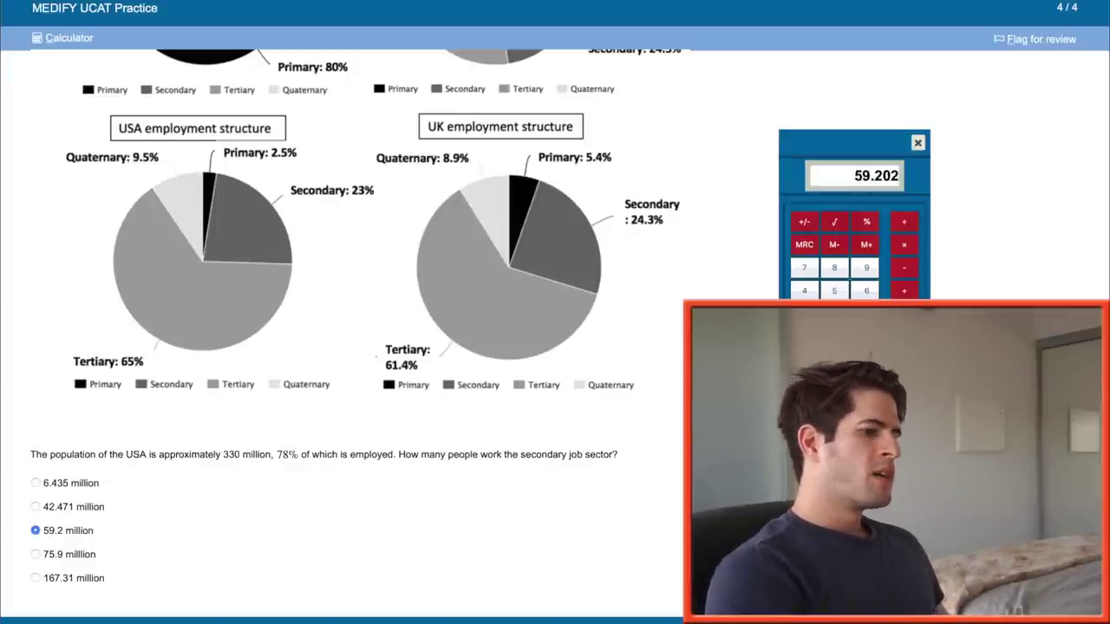
{"action": "key", "text": "alt+n"}
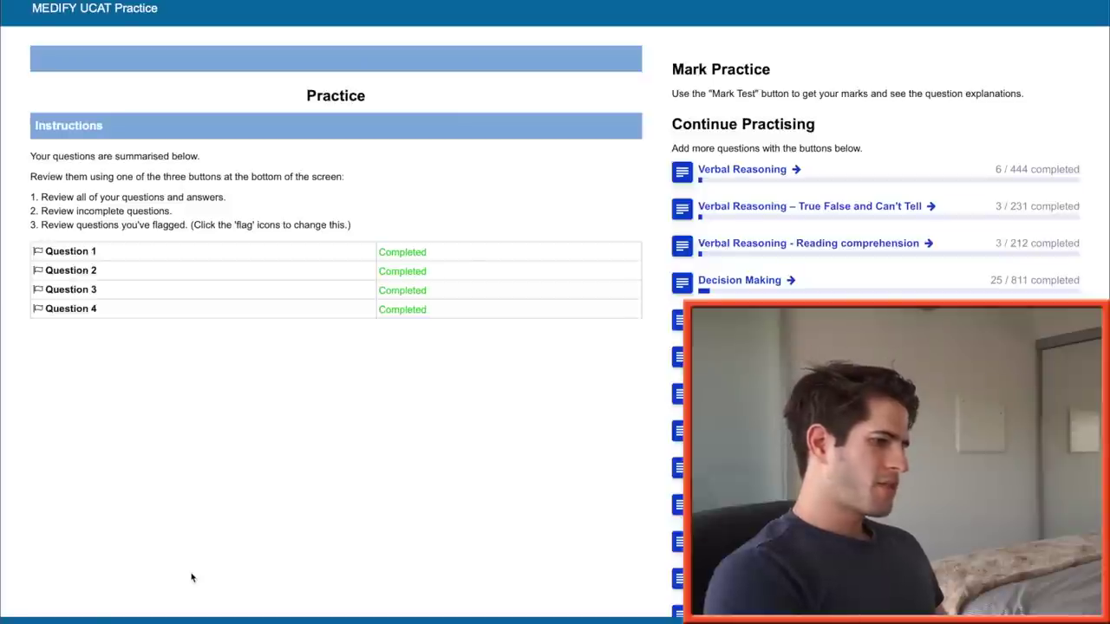
{"action": "key", "text": "alt+e"}
{"action": "left_click", "coordinate": [583, 355]}
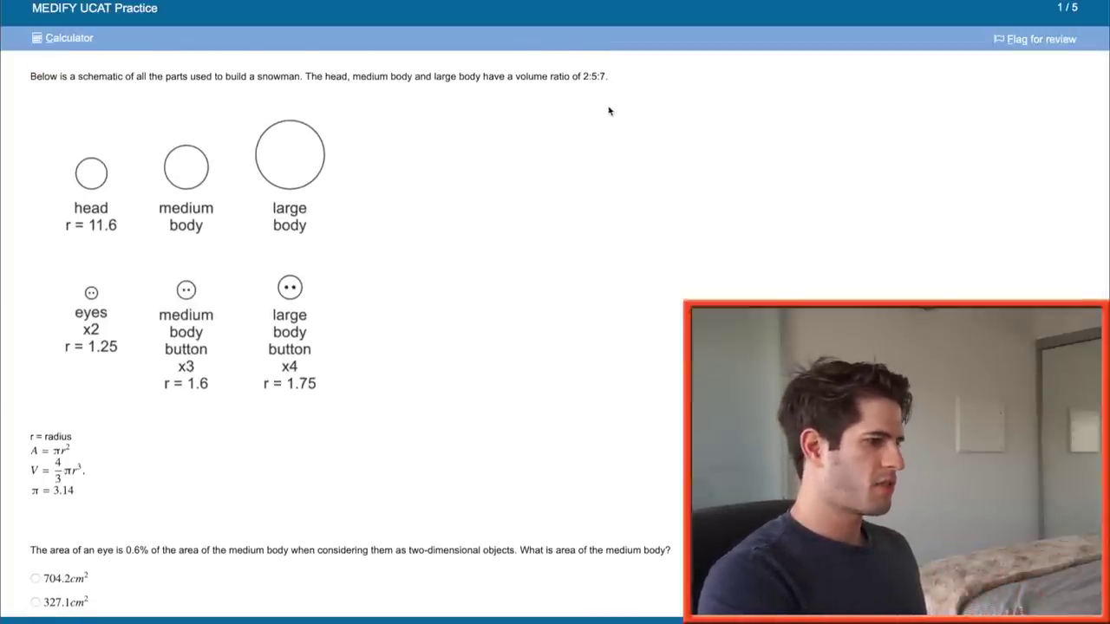
Examine the snowman parts schematic, the circle and sphere formulas, and the question on the medium body's area with its answer options.
{"action": "scroll", "coordinate": [594, 76], "scroll_direction": "down", "scroll_amount": 1}
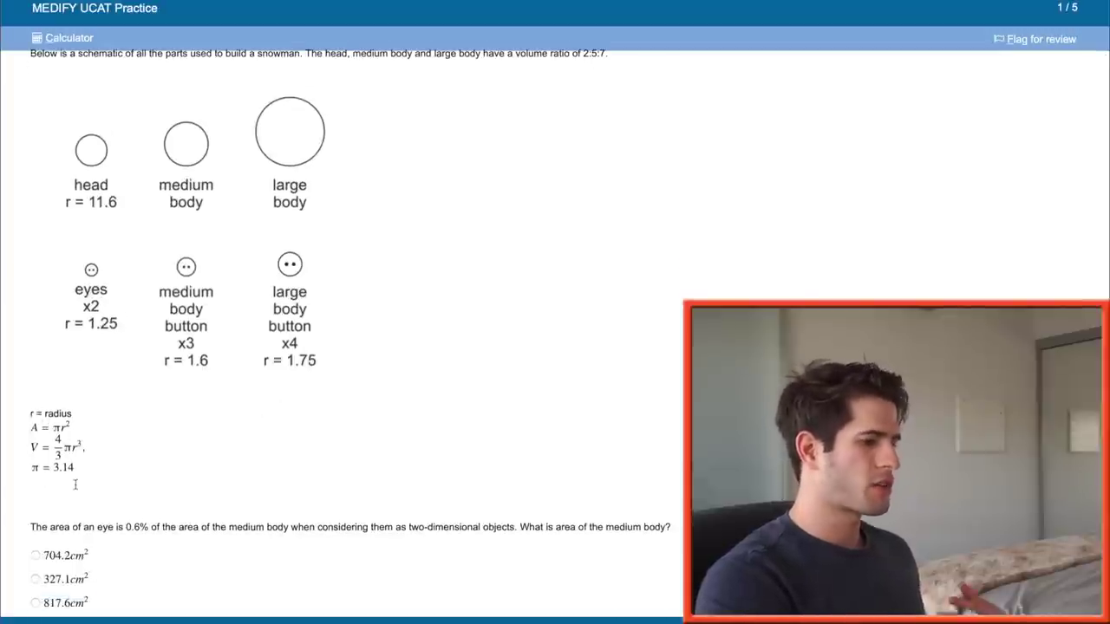
{"action": "scroll", "coordinate": [81, 466], "scroll_direction": "down", "scroll_amount": 3}
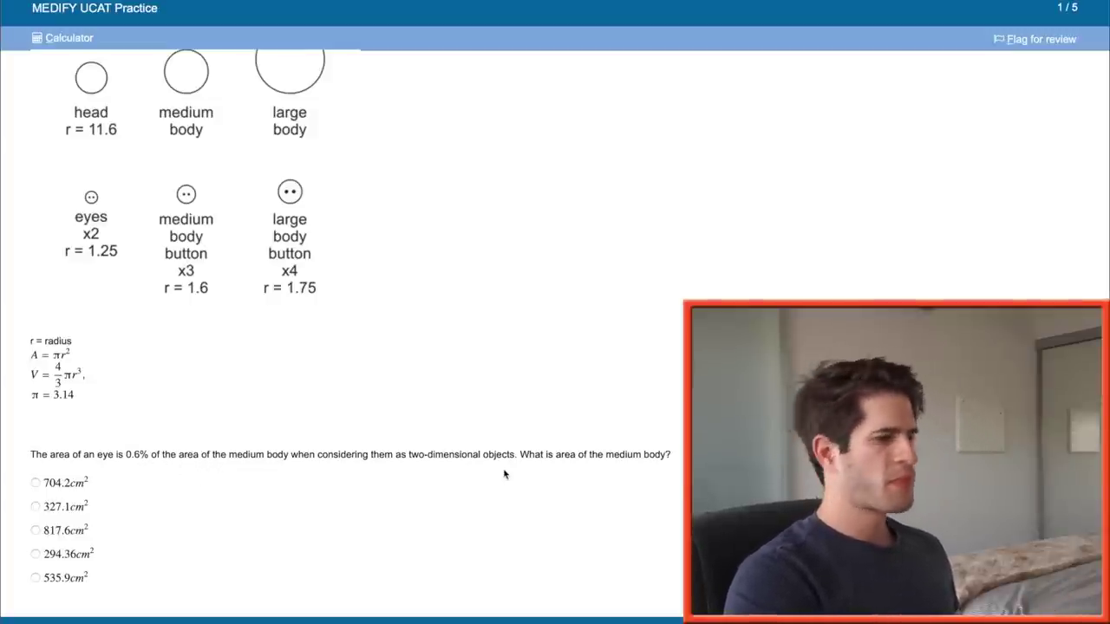
{"action": "scroll", "coordinate": [630, 500], "scroll_direction": "up", "scroll_amount": 3}
{"action": "scroll", "coordinate": [629, 501], "scroll_direction": "down", "scroll_amount": 3}
{"action": "scroll", "coordinate": [628, 500], "scroll_direction": "up", "scroll_amount": 1}
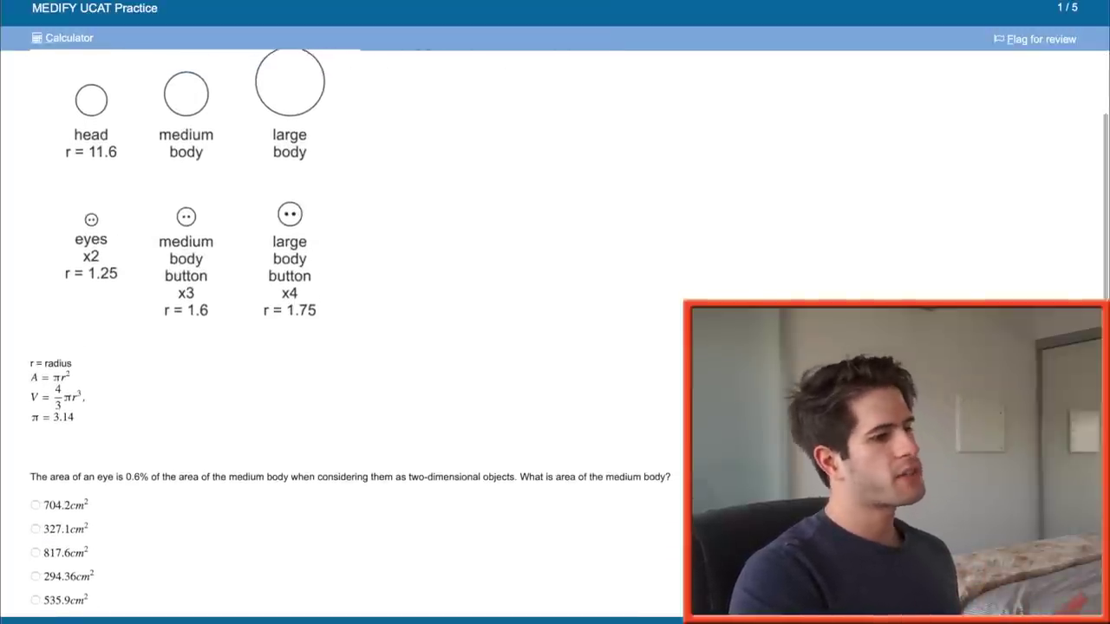
{"action": "scroll", "coordinate": [555, 333], "scroll_direction": "up", "scroll_amount": 2}
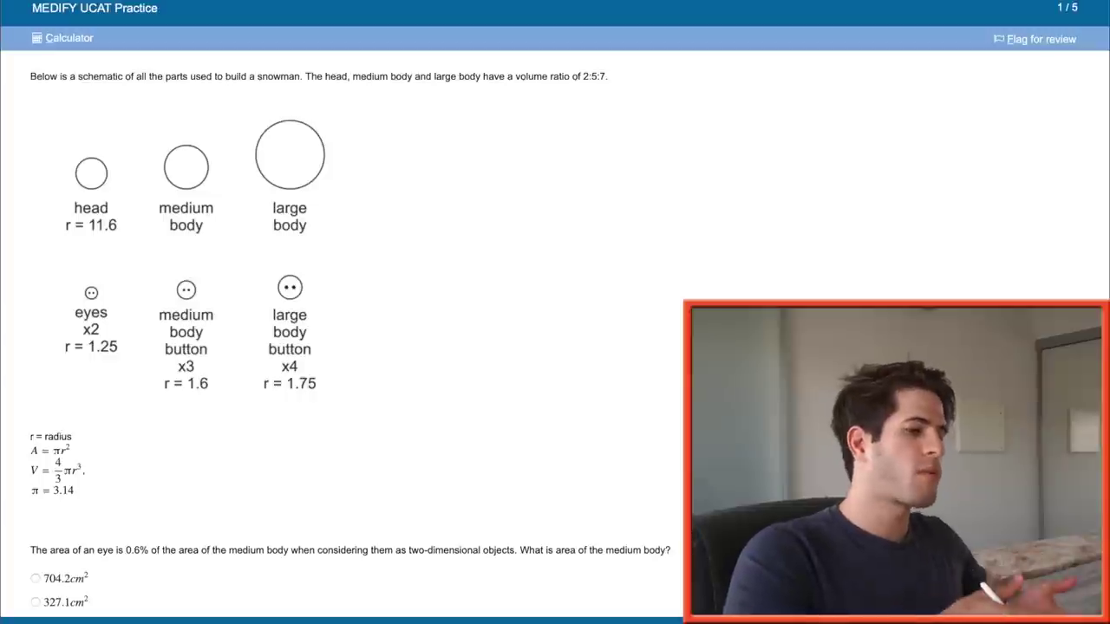
{"action": "scroll", "coordinate": [515, 438], "scroll_direction": "down", "scroll_amount": 1}
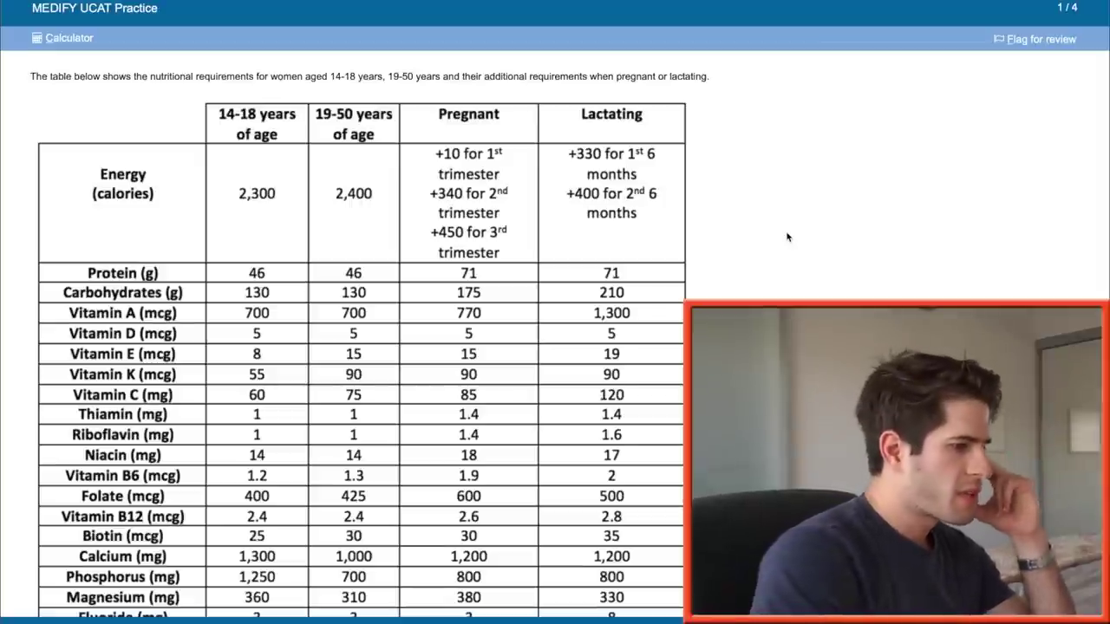
Compare the pregnant women's energy needs in the nutrition table, answer the calorie question with 540 calories, and go to question 2.
{"action": "scroll", "coordinate": [788, 236], "scroll_direction": "down", "scroll_amount": 3}
{"action": "scroll", "coordinate": [787, 236], "scroll_direction": "down", "scroll_amount": 3}
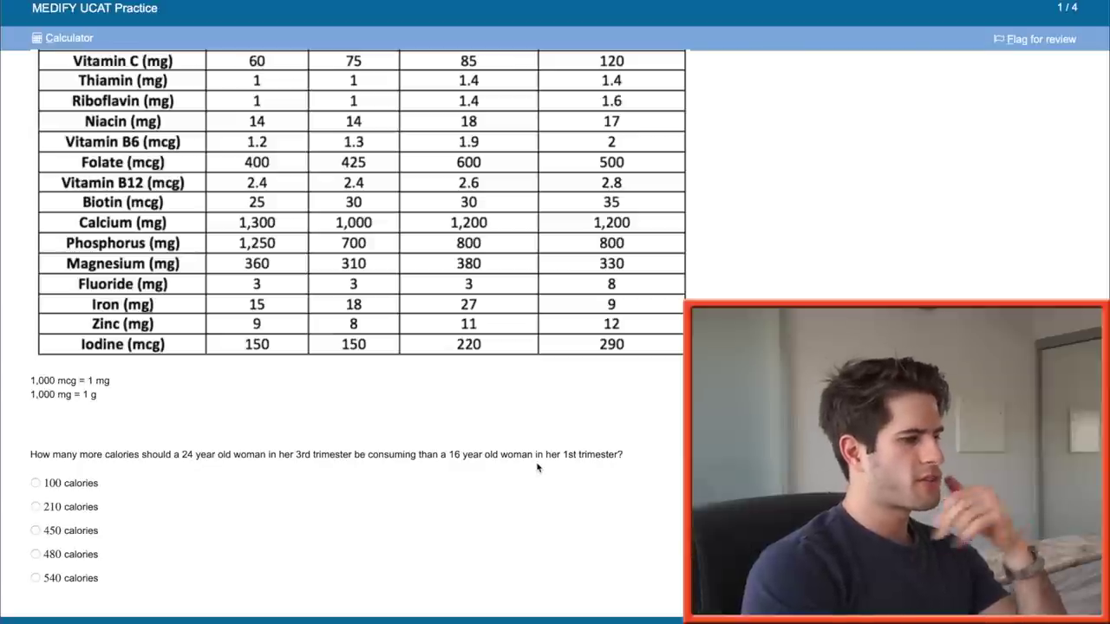
{"action": "scroll", "coordinate": [537, 468], "scroll_direction": "up", "scroll_amount": 5}
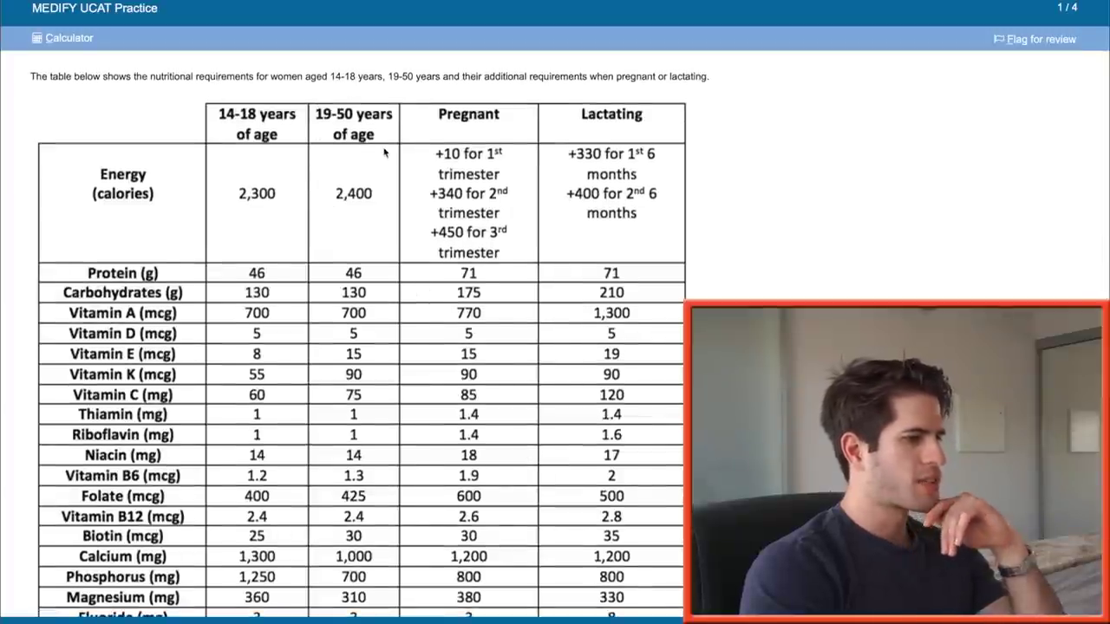
{"action": "scroll", "coordinate": [367, 124], "scroll_direction": "down", "scroll_amount": 1}
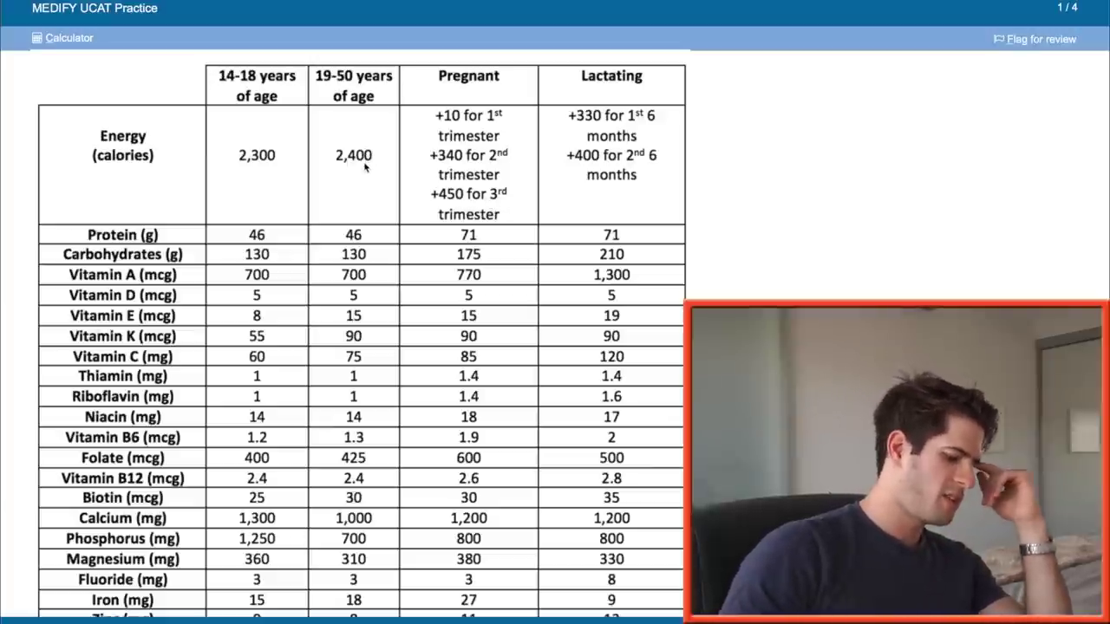
{"action": "scroll", "coordinate": [367, 165], "scroll_direction": "down", "scroll_amount": 3}
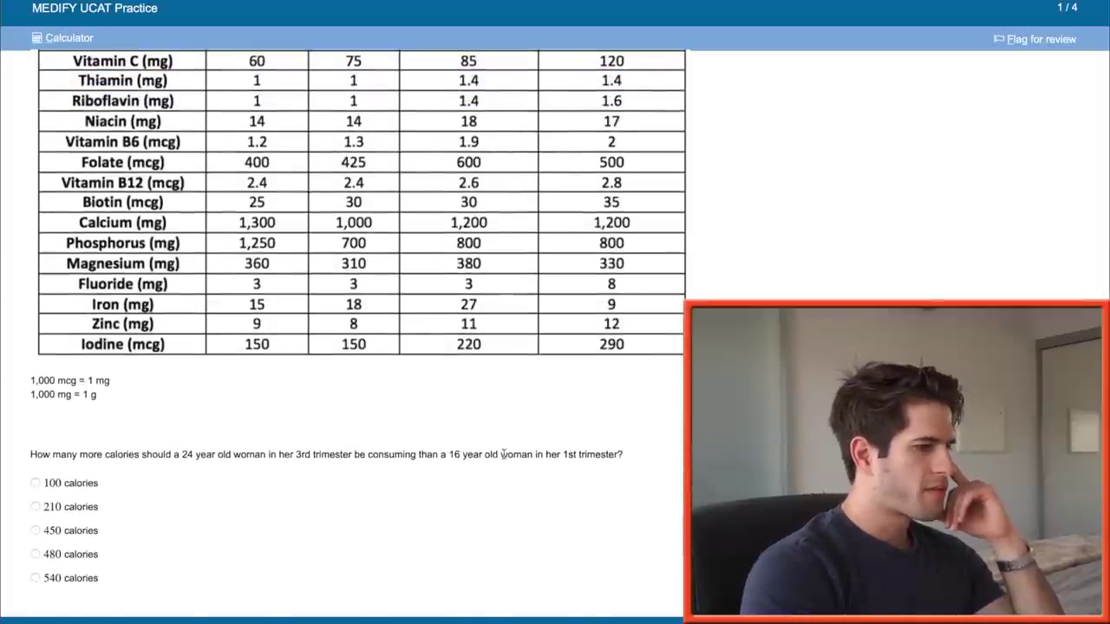
{"action": "scroll", "coordinate": [504, 453], "scroll_direction": "up", "scroll_amount": 4}
{"action": "scroll", "coordinate": [504, 454], "scroll_direction": "down", "scroll_amount": 1}
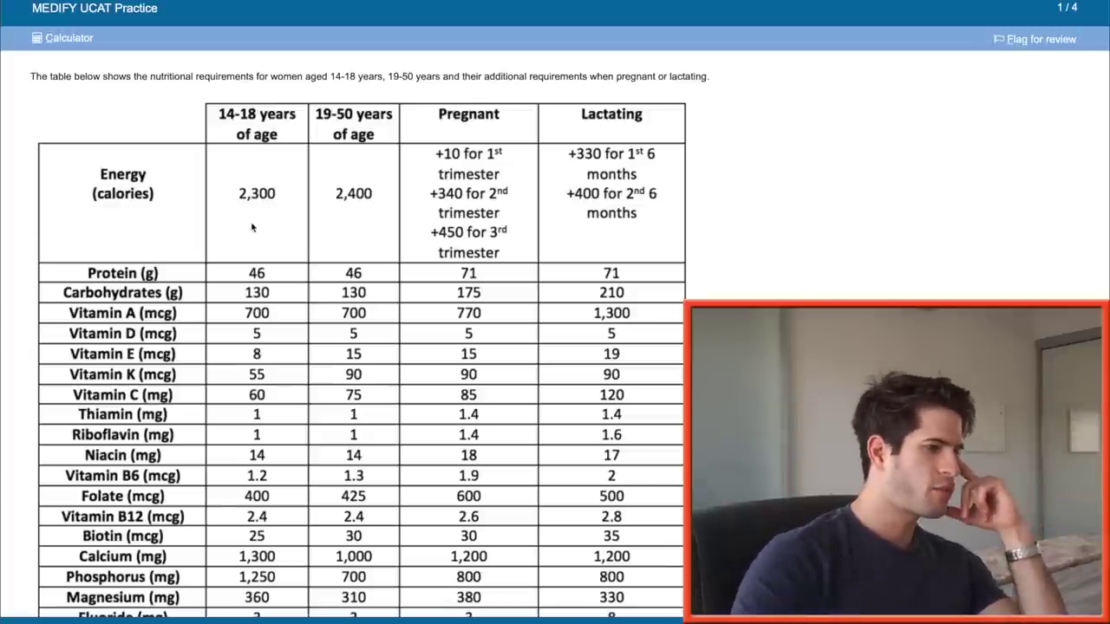
{"action": "scroll", "coordinate": [246, 229], "scroll_direction": "down", "scroll_amount": 4}
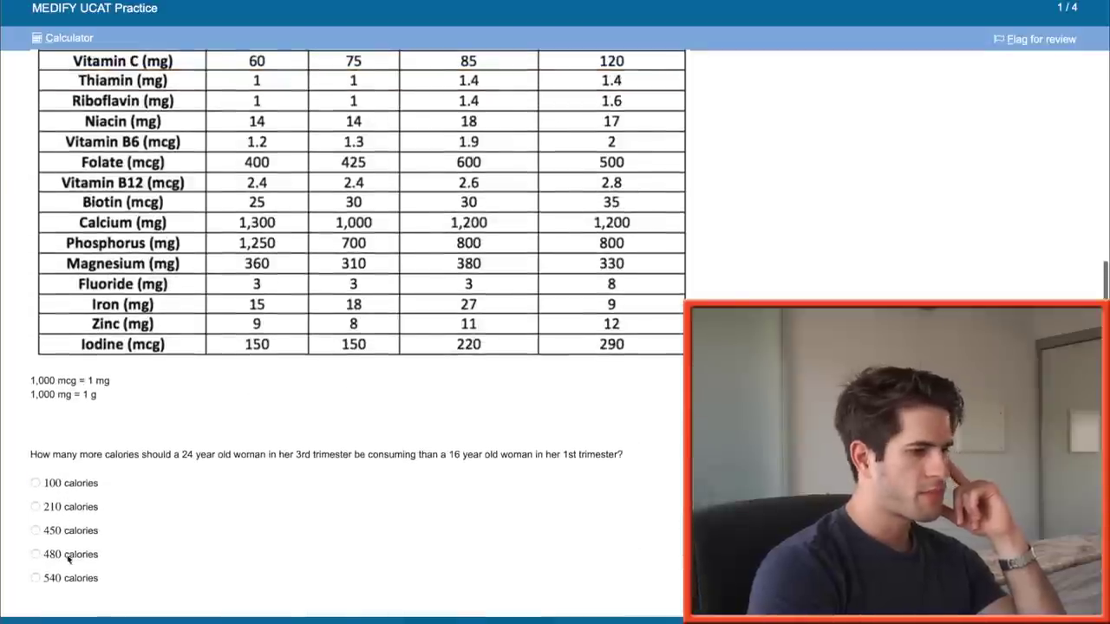
{"action": "left_click", "coordinate": [70, 581]}
{"action": "key", "text": "alt+n"}
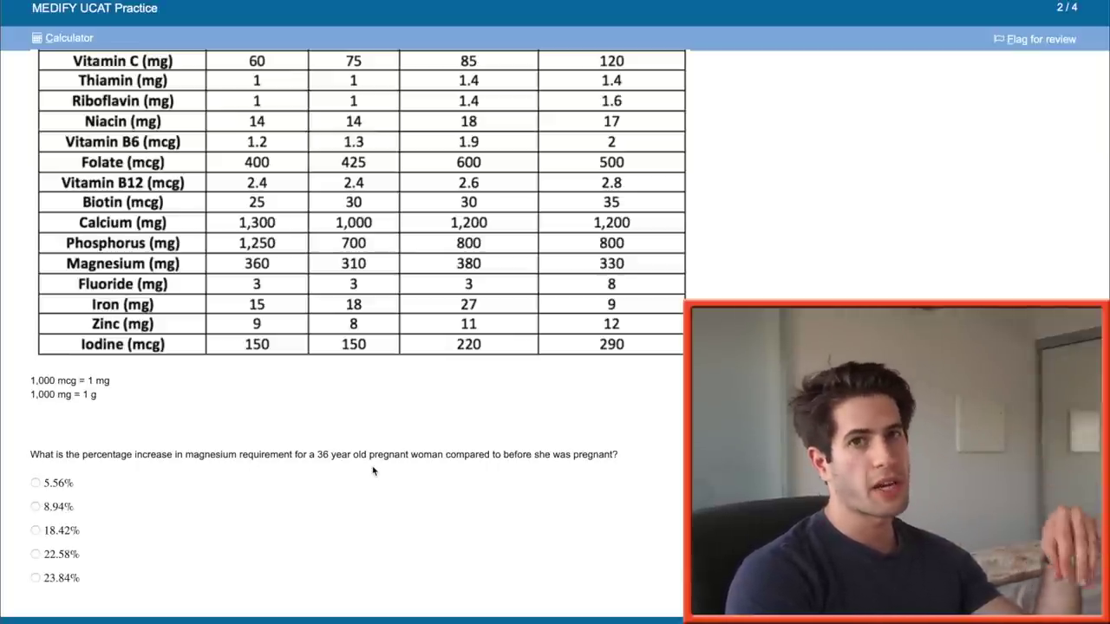
Calculate the magnesium increase for a pregnant 36-year-old from the nutrition table as 70 ÷ 310 on the calculator.
{"action": "scroll", "coordinate": [373, 471], "scroll_direction": "up", "scroll_amount": 1}
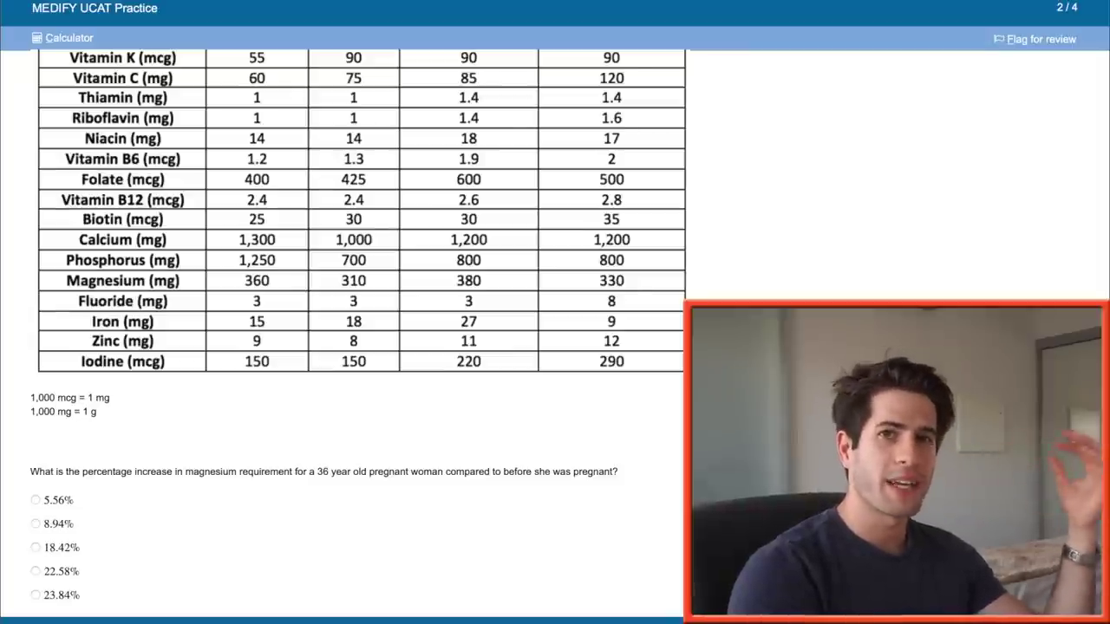
{"action": "scroll", "coordinate": [373, 471], "scroll_direction": "down", "scroll_amount": 1}
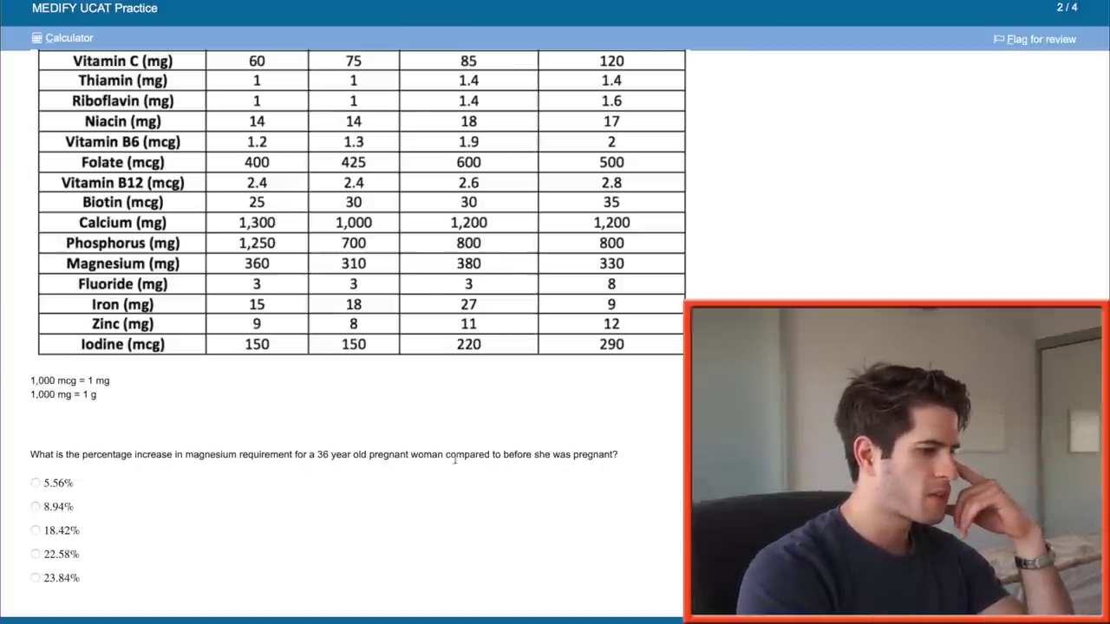
{"action": "scroll", "coordinate": [469, 467], "scroll_direction": "up", "scroll_amount": 5}
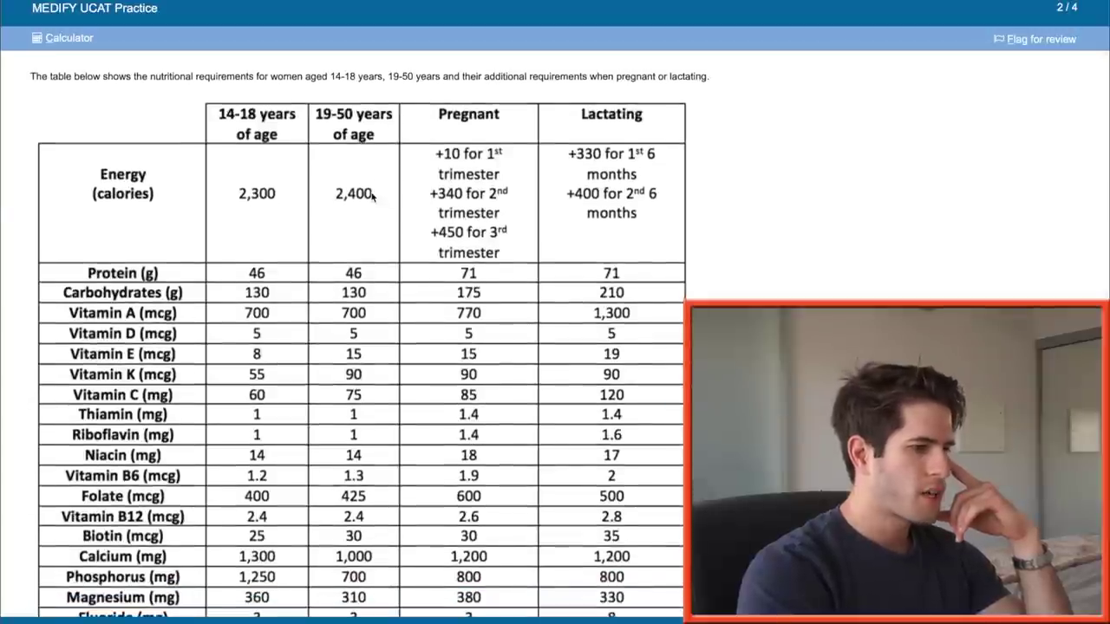
{"action": "scroll", "coordinate": [476, 174], "scroll_direction": "down", "scroll_amount": 3}
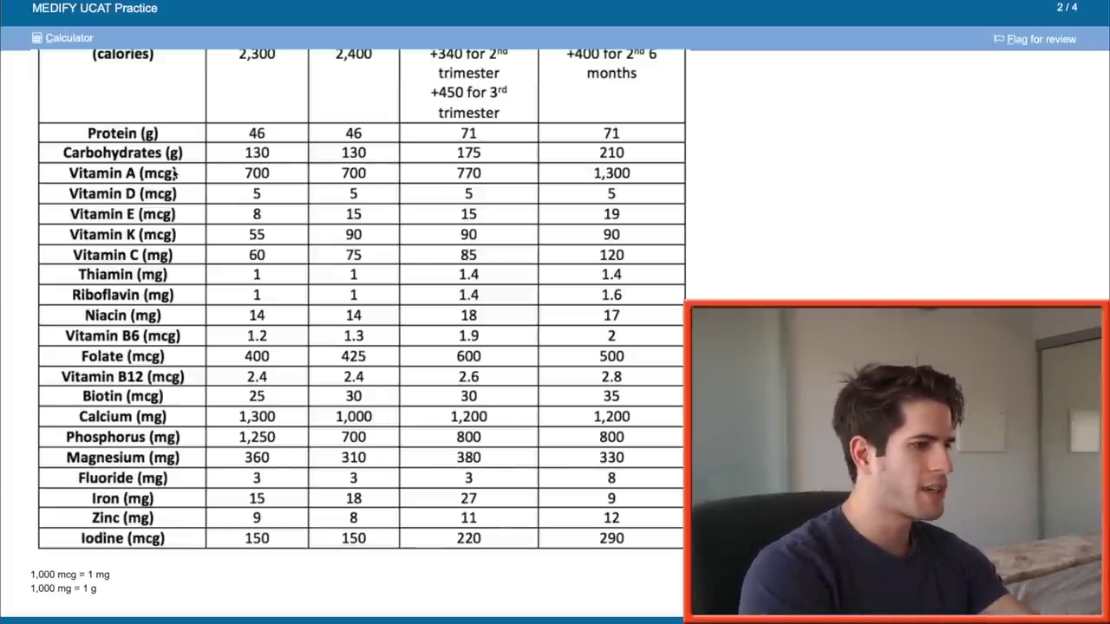
{"action": "left_click", "coordinate": [64, 40]}
{"action": "type", "text": "70/310"}
{"action": "key", "text": "Return"}
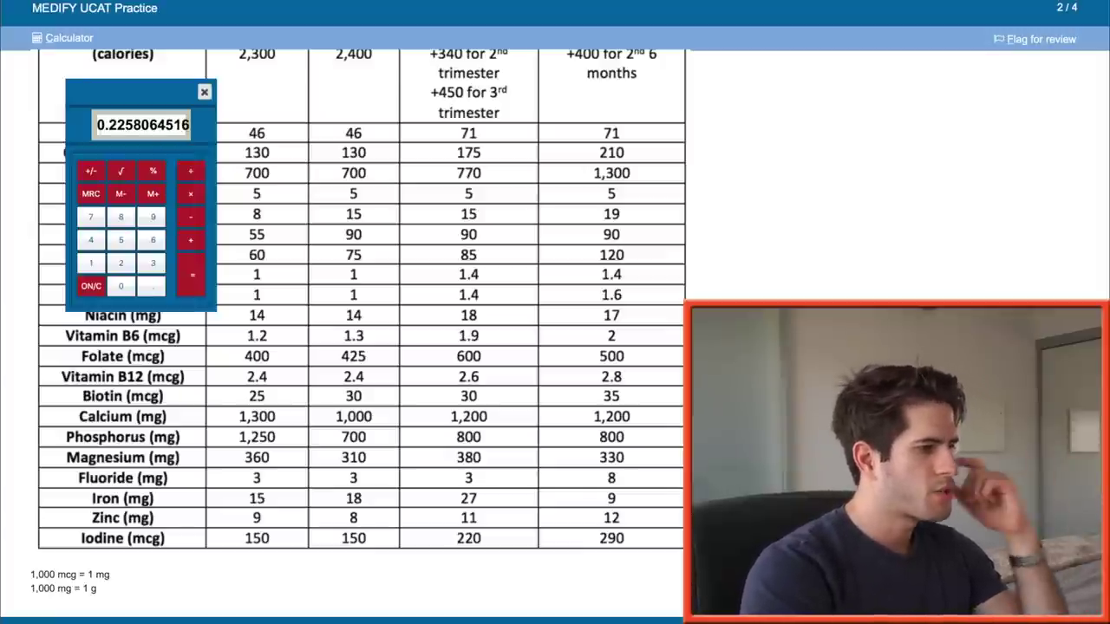
Answer the magnesium percentage increase question with 22.58%.
{"action": "scroll", "coordinate": [433, 347], "scroll_direction": "down", "scroll_amount": 5}
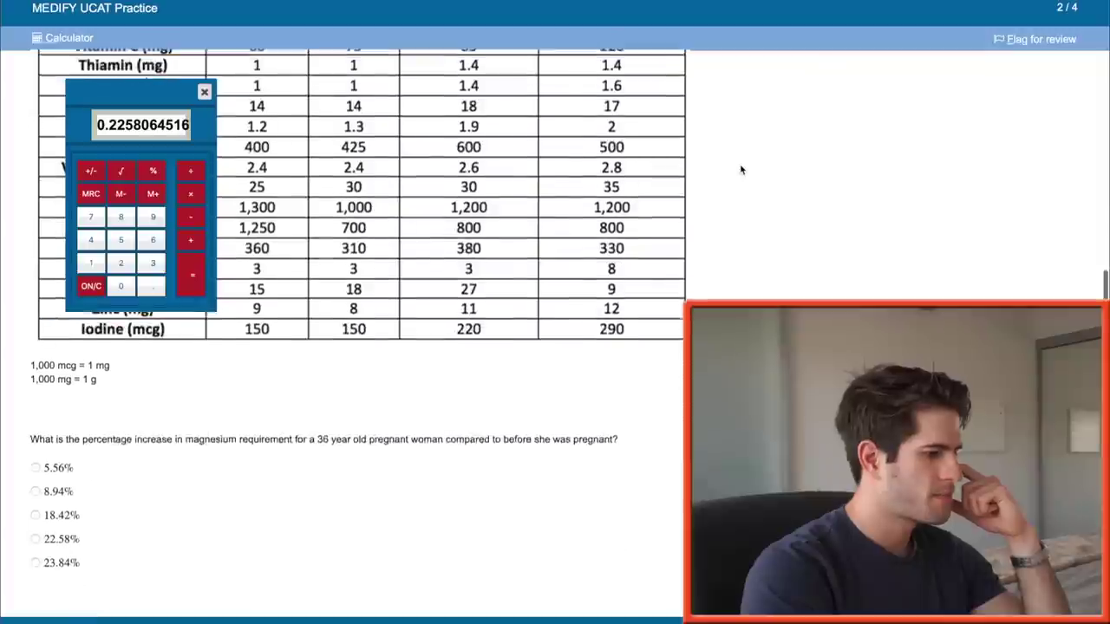
{"action": "scroll", "coordinate": [170, 491], "scroll_direction": "up", "scroll_amount": 1}
{"action": "left_click", "coordinate": [77, 555]}
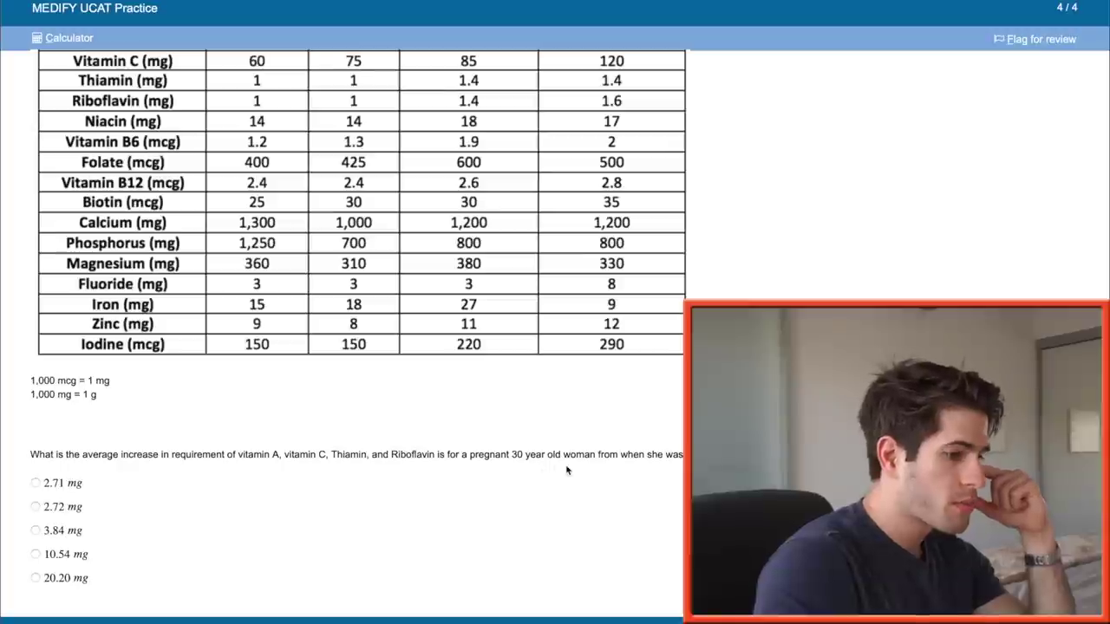
For question 4, open the calculator beside the table's vitamin A, vitamin C, thiamin and riboflavin requirements.
{"action": "key", "text": "alt+c"}
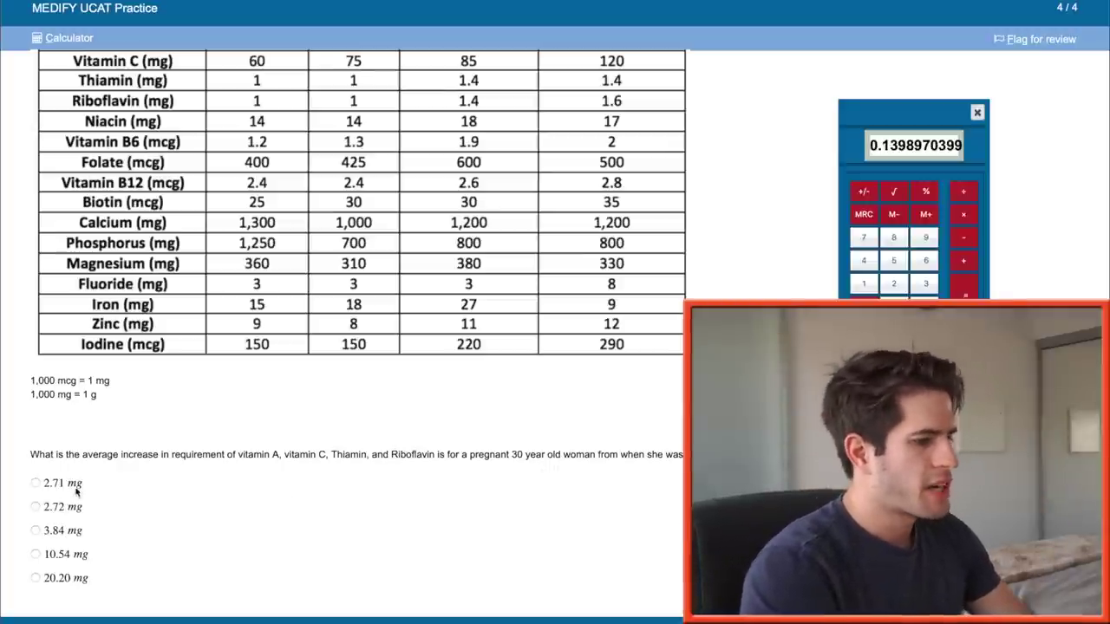
{"action": "scroll", "coordinate": [287, 467], "scroll_direction": "up", "scroll_amount": 5}
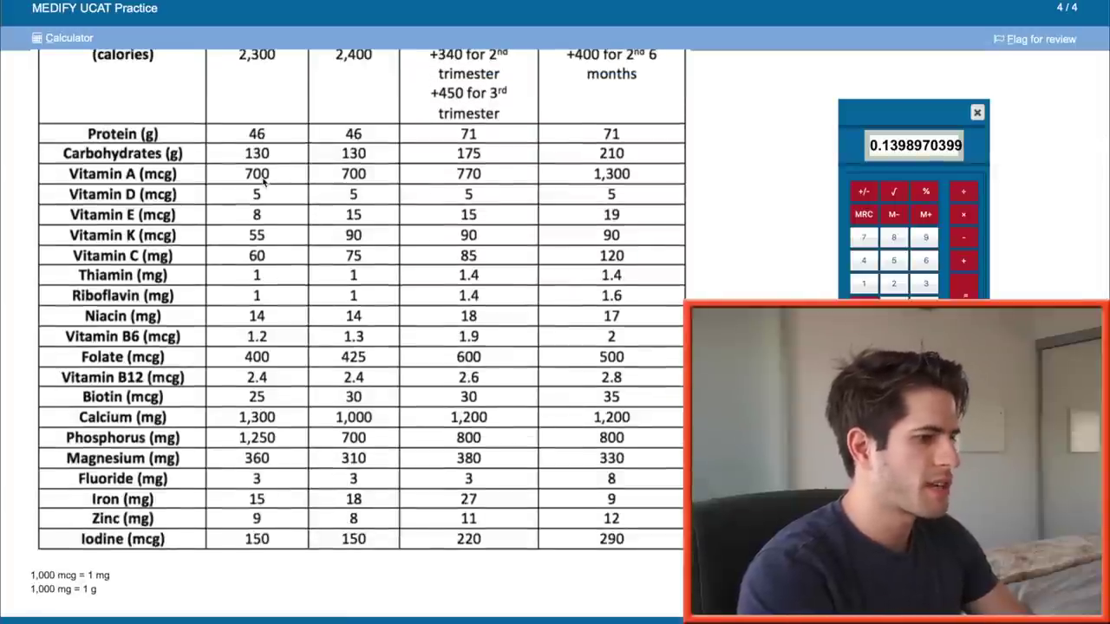
{"action": "scroll", "coordinate": [346, 183], "scroll_direction": "up", "scroll_amount": 1}
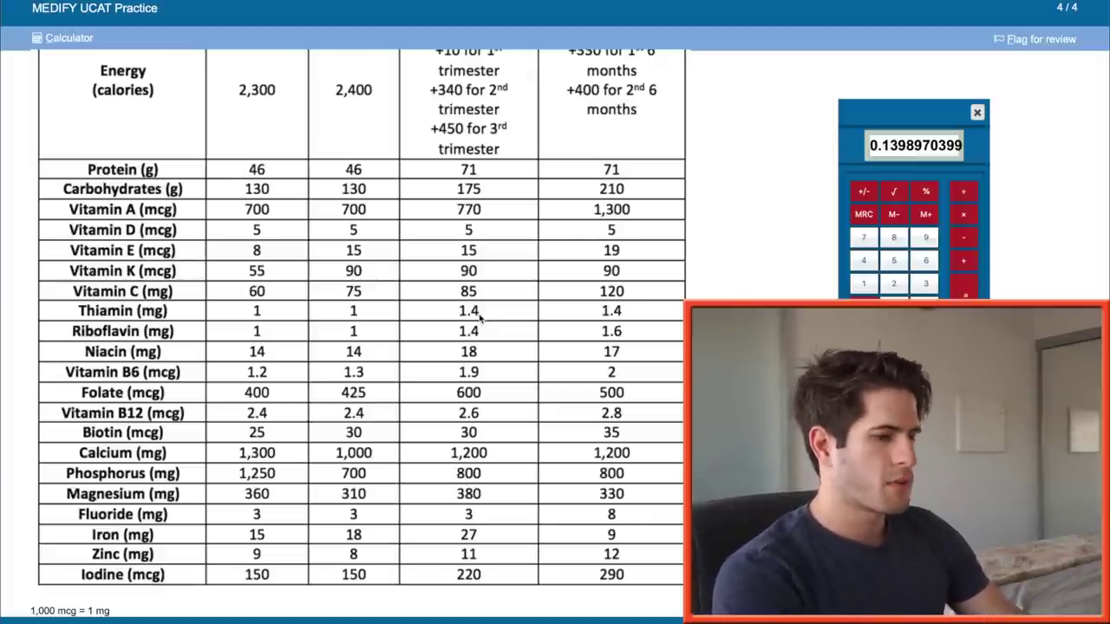
Try 11.5 ÷ 4 as the average nutrient increase and compare it with the answer options.
{"action": "type", "text": "1"}
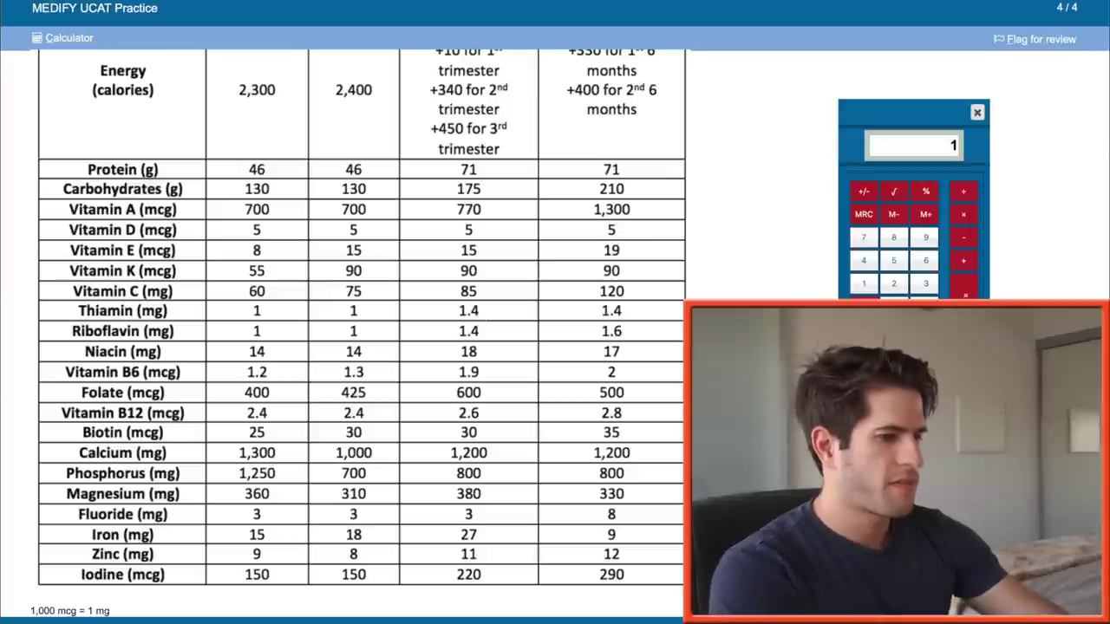
{"action": "type", "text": "1.5/4"}
{"action": "key", "text": "Return"}
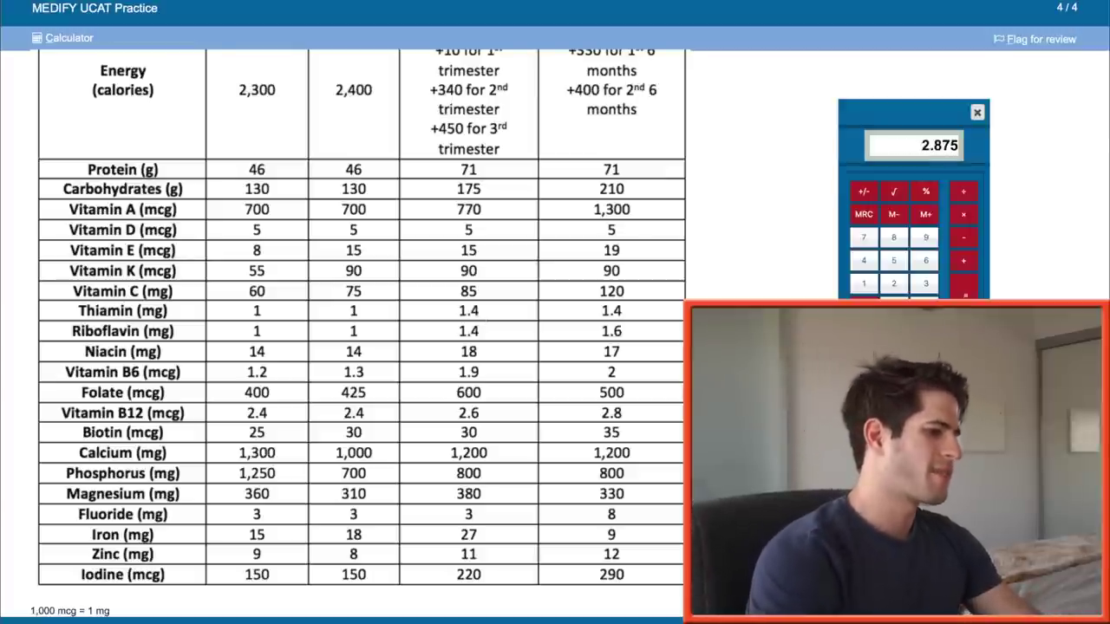
{"action": "scroll", "coordinate": [358, 321], "scroll_direction": "down", "scroll_amount": 3}
{"action": "scroll", "coordinate": [259, 380], "scroll_direction": "up", "scroll_amount": 1}
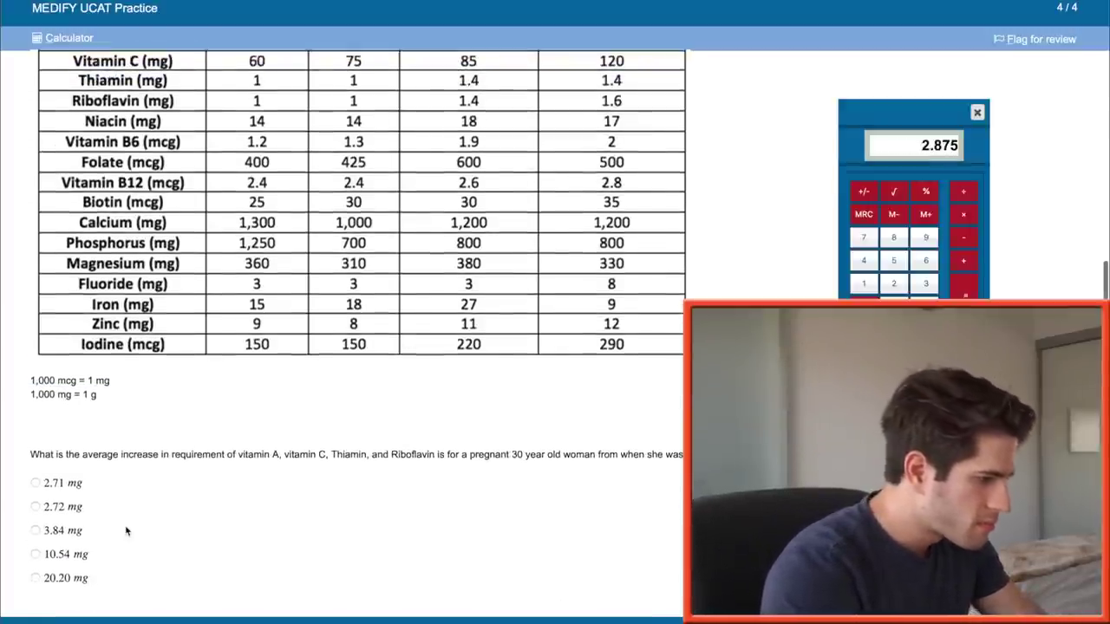
Calculate the average increase of the four nutrients for question 4 as 10.87 ÷ 4 on the calculator.
{"action": "scroll", "coordinate": [482, 260], "scroll_direction": "up", "scroll_amount": 3}
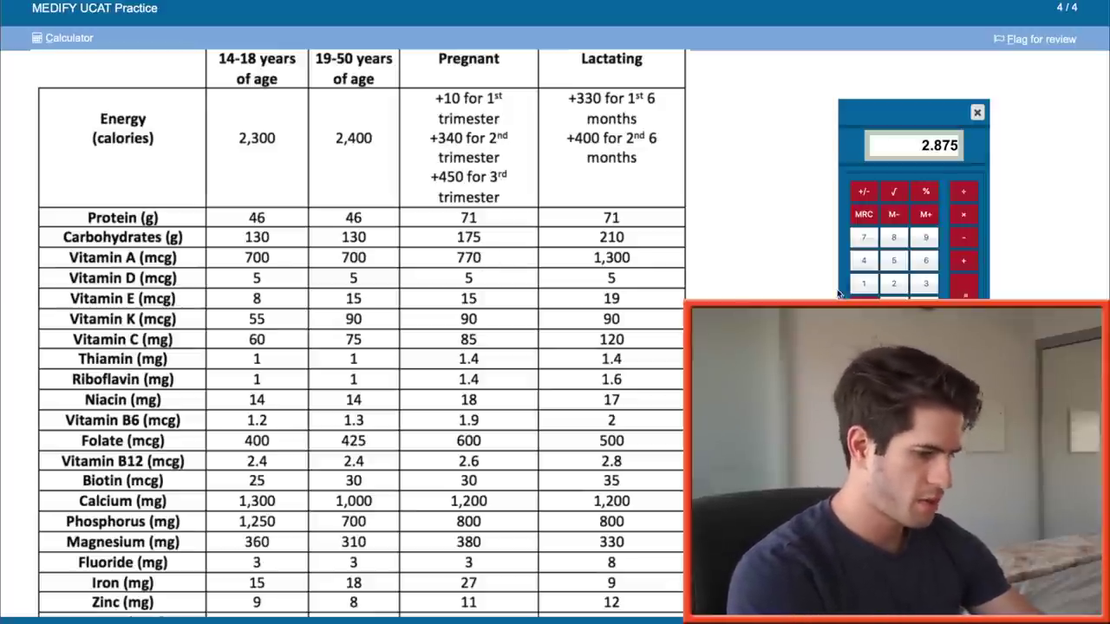
{"action": "type", "text": "10.8"}
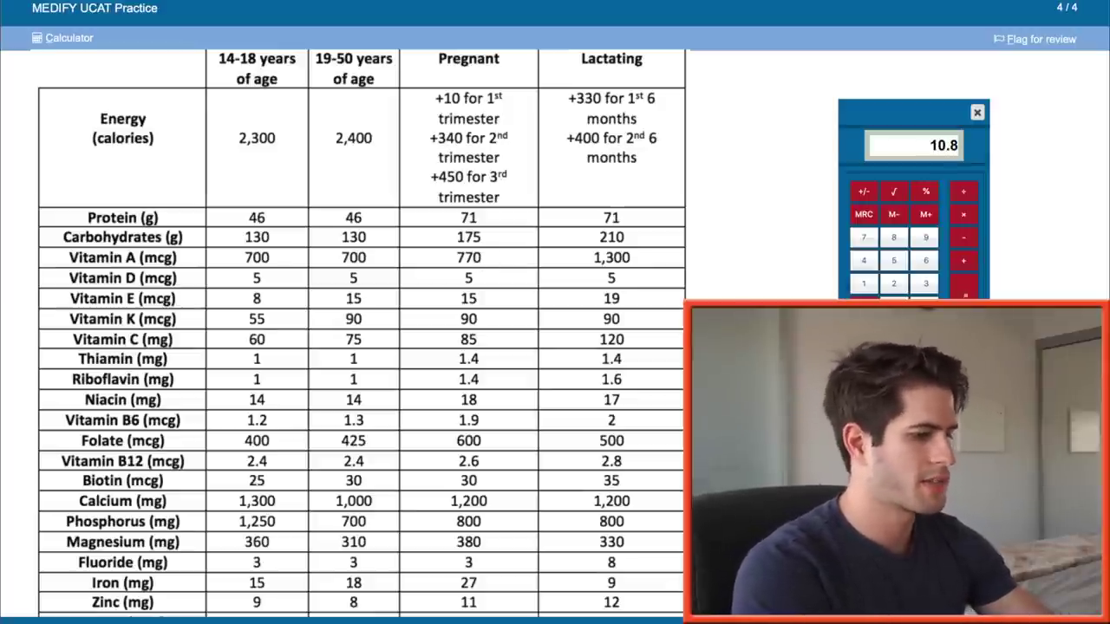
{"action": "key", "text": "Escape"}
{"action": "type", "text": "10.87"}
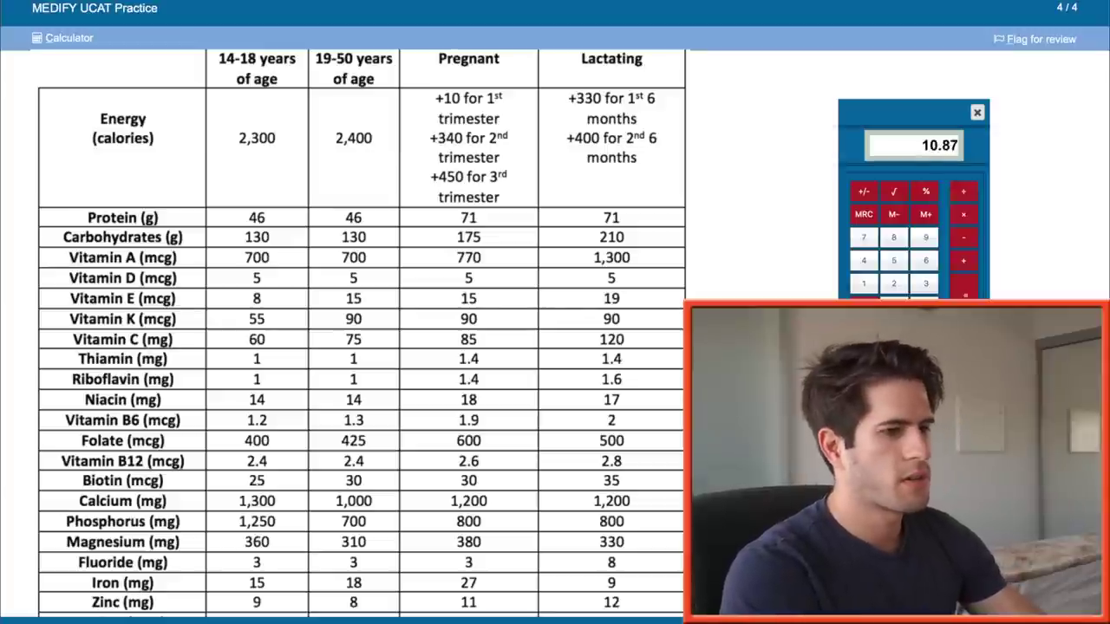
{"action": "type", "text": "/4"}
{"action": "key", "text": "Return"}
Answer the average nutrient increase question with 2.72 mg and finish the four-question practice set.
{"action": "scroll", "coordinate": [506, 440], "scroll_direction": "down", "scroll_amount": 5}
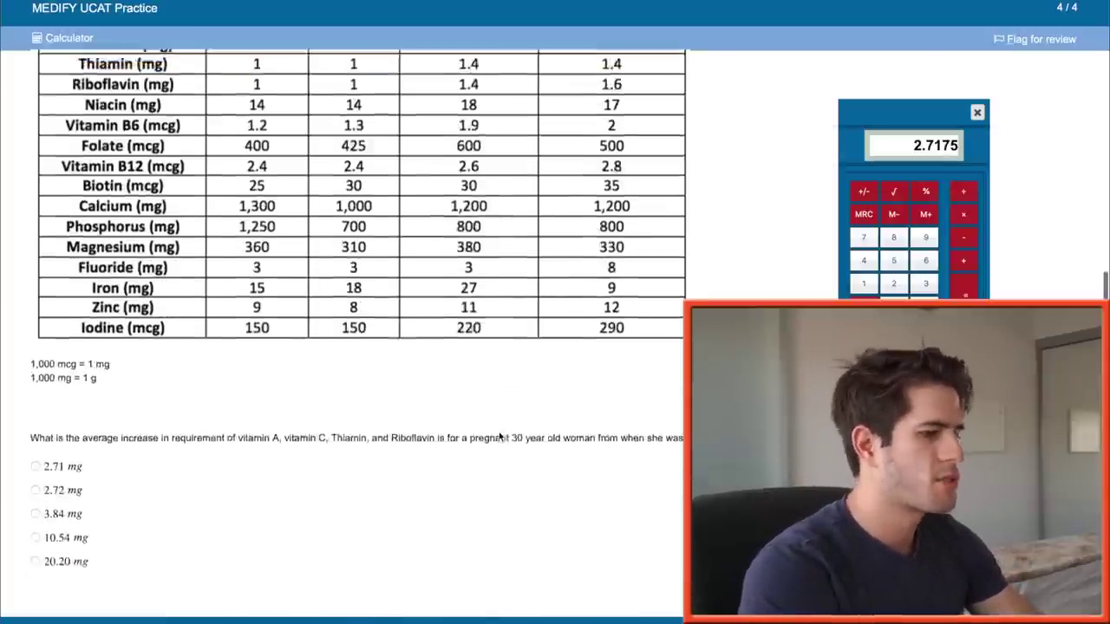
{"action": "scroll", "coordinate": [170, 530], "scroll_direction": "up", "scroll_amount": 1}
{"action": "left_click", "coordinate": [61, 508]}
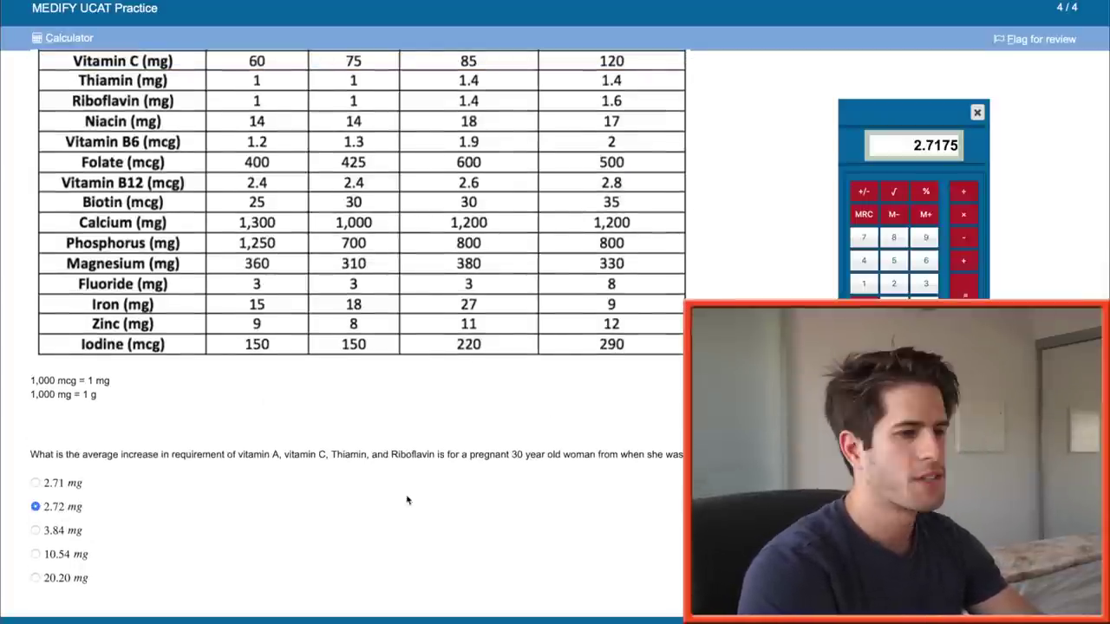
{"action": "key", "text": "alt+n"}
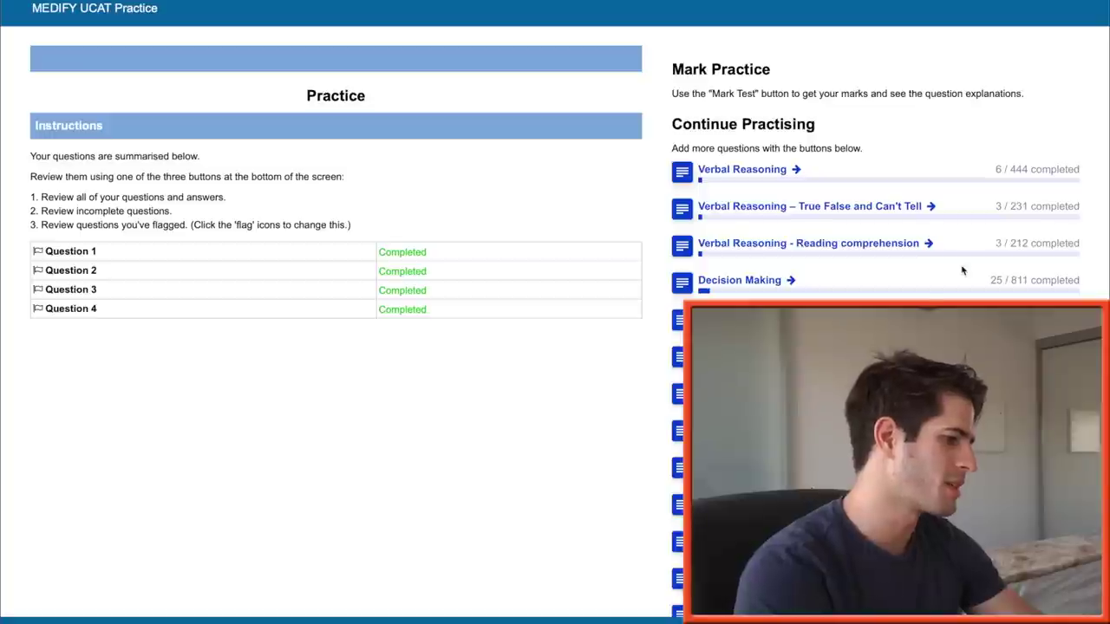
{"action": "key", "text": "alt+e"}
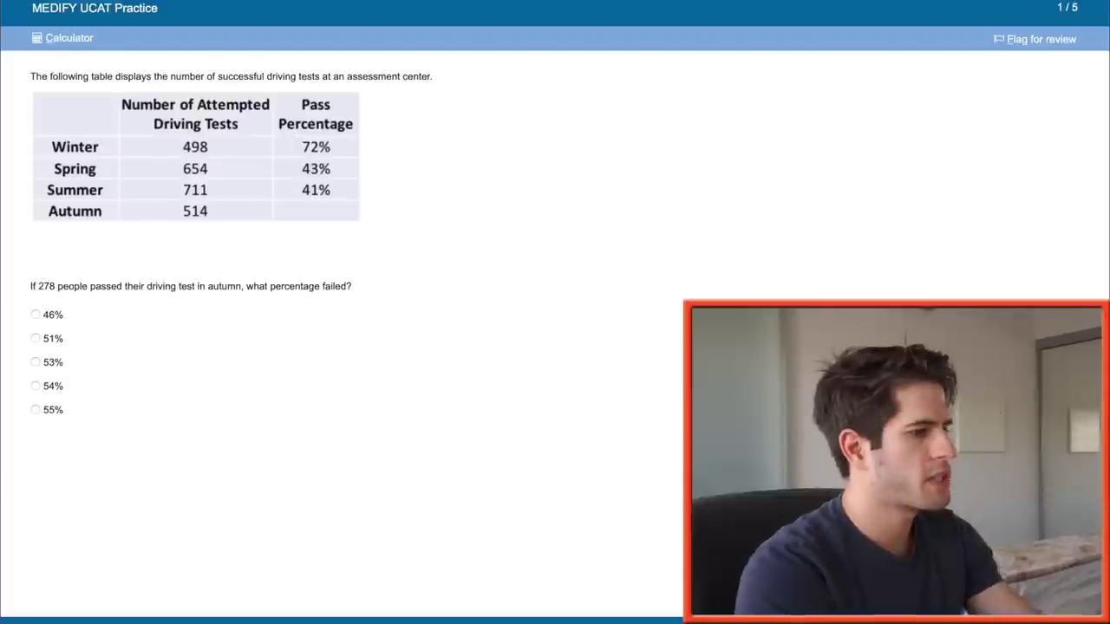
Open the calculator for the autumn failure question and place it clear of the driving test table.
{"action": "left_click", "coordinate": [88, 33]}
{"action": "left_click_drag", "start_coordinate": [164, 91], "coordinate": [871, 99]}
{"action": "type", "text": "514"}
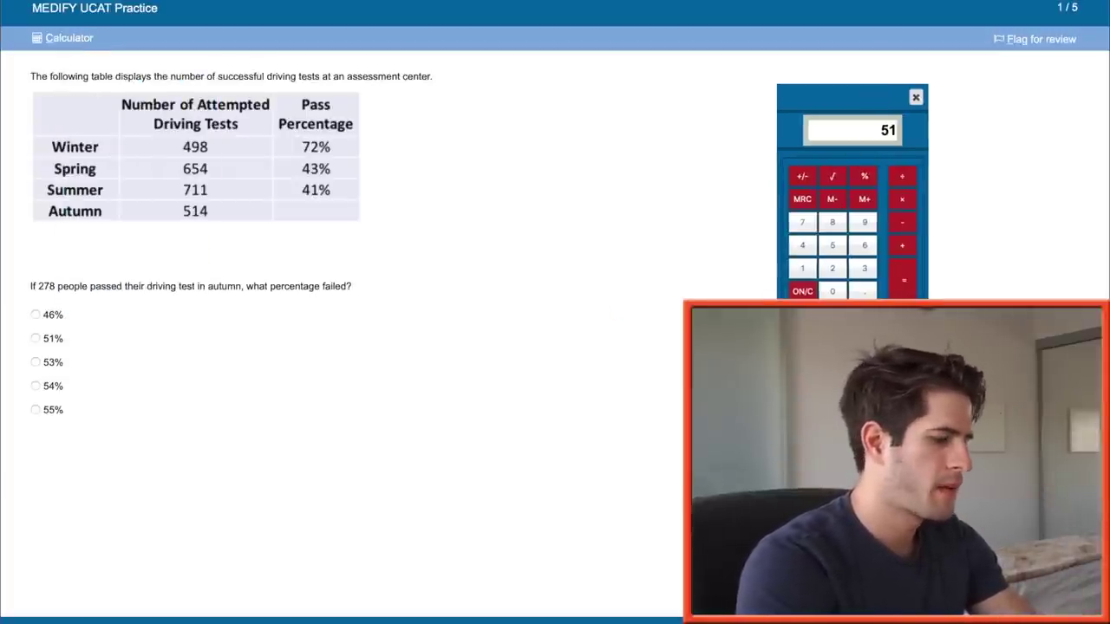
{"action": "key", "text": "minus"}
{"action": "type", "text": "4514"}
{"action": "key", "text": "Escape"}
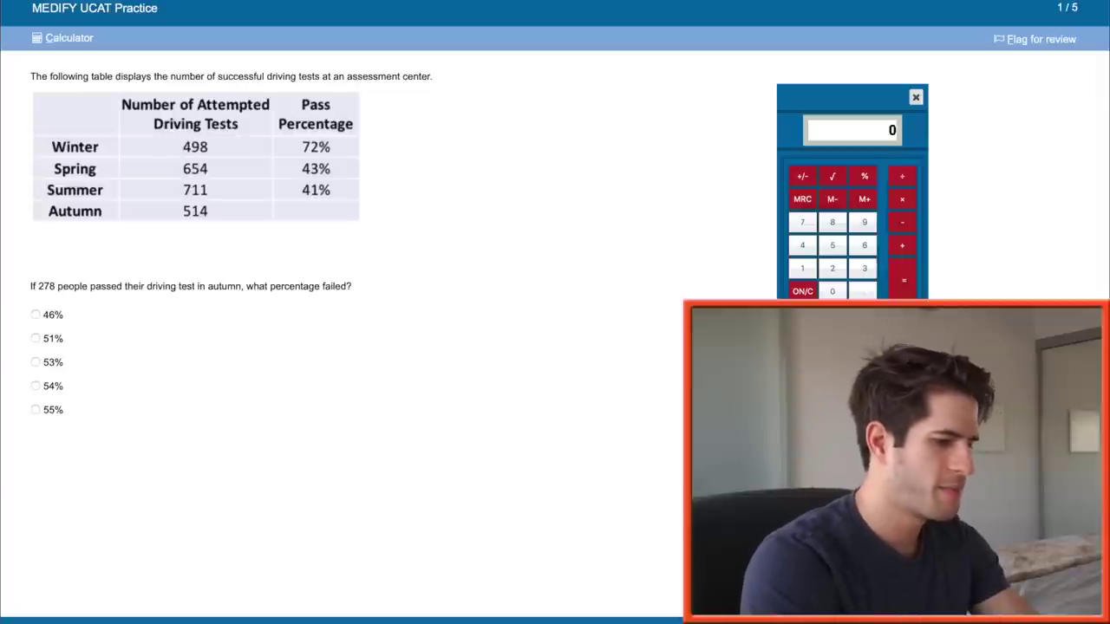
Calculate the autumn failure rate as (514 − 278) ÷ 514 and answer question 1 with 46%.
{"action": "type", "text": "514"}
{"action": "key", "text": "minus"}
{"action": "type", "text": "278"}
{"action": "key", "text": "Return"}
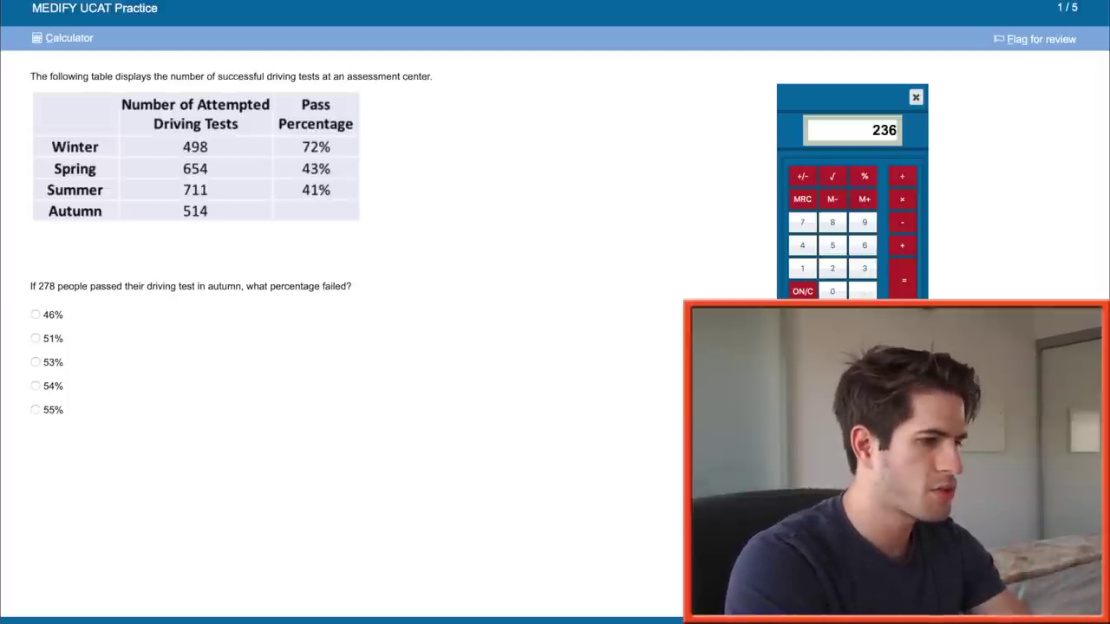
{"action": "key", "text": "slash"}
{"action": "type", "text": "514"}
{"action": "key", "text": "Return"}
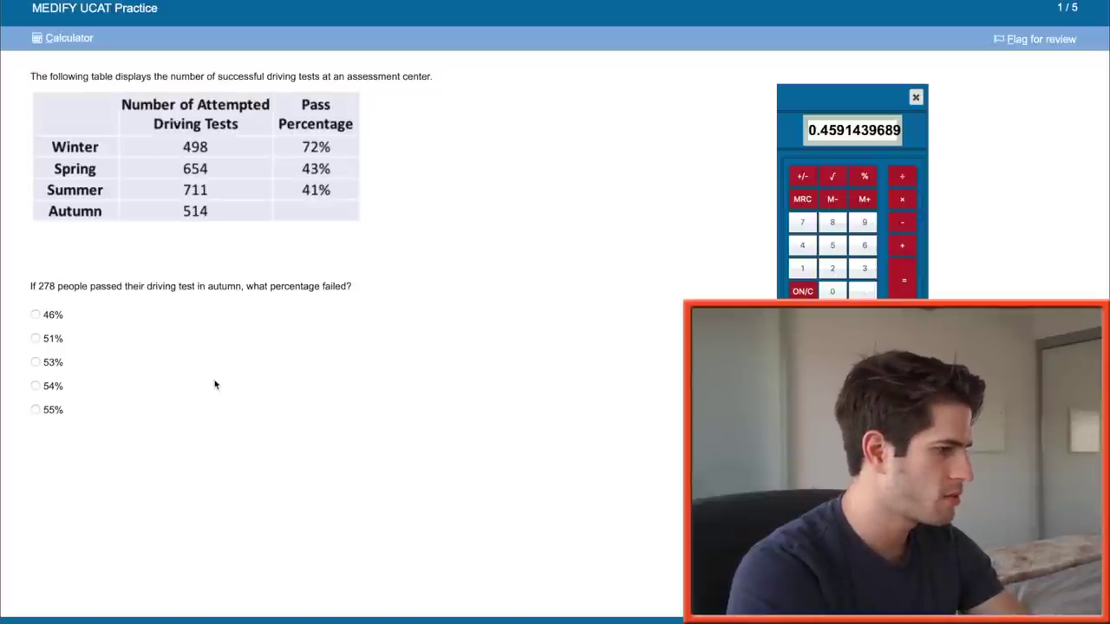
{"action": "left_click", "coordinate": [70, 319]}
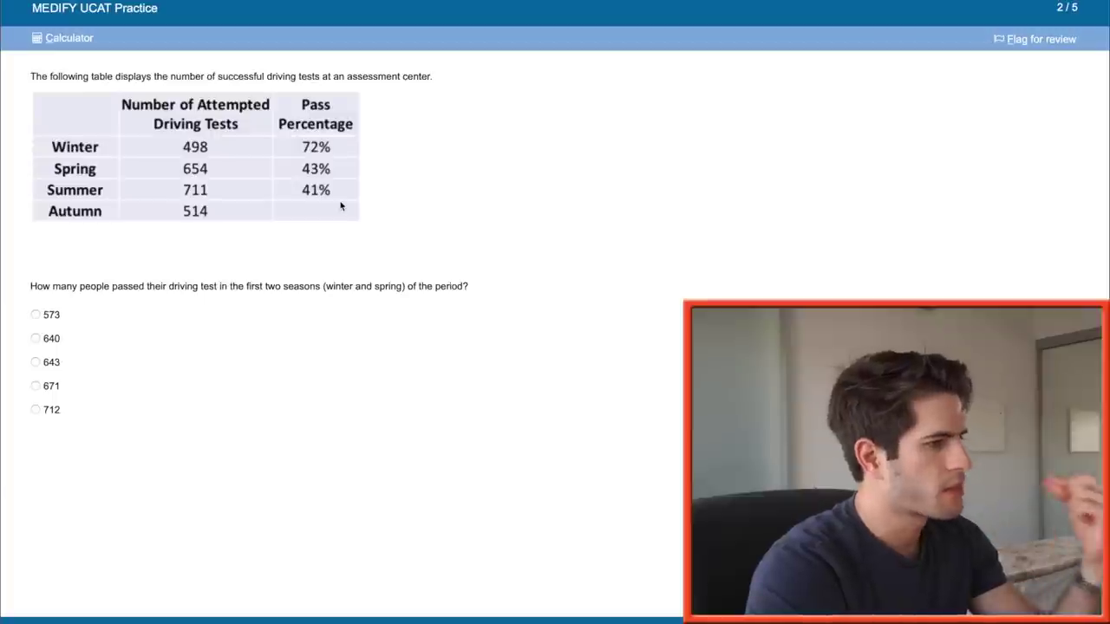
For question 2, calculate the number of winter driving test passes as 498 × 0.72 on the calculator.
{"action": "left_click", "coordinate": [65, 38]}
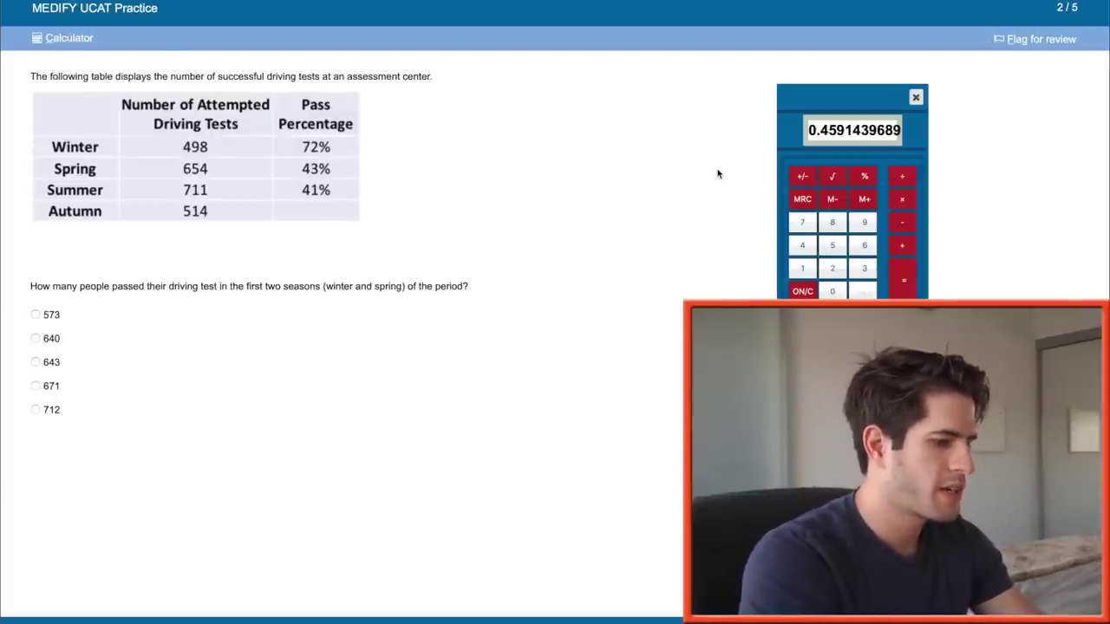
{"action": "type", "text": "498"}
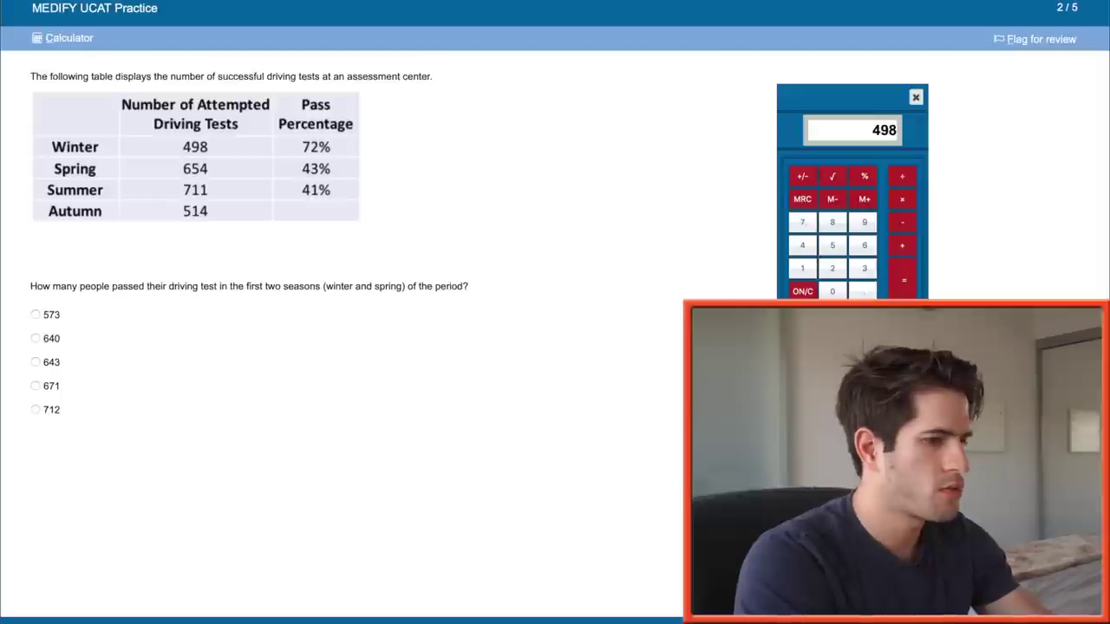
{"action": "type", "text": "*.72"}
{"action": "key", "text": "Return"}
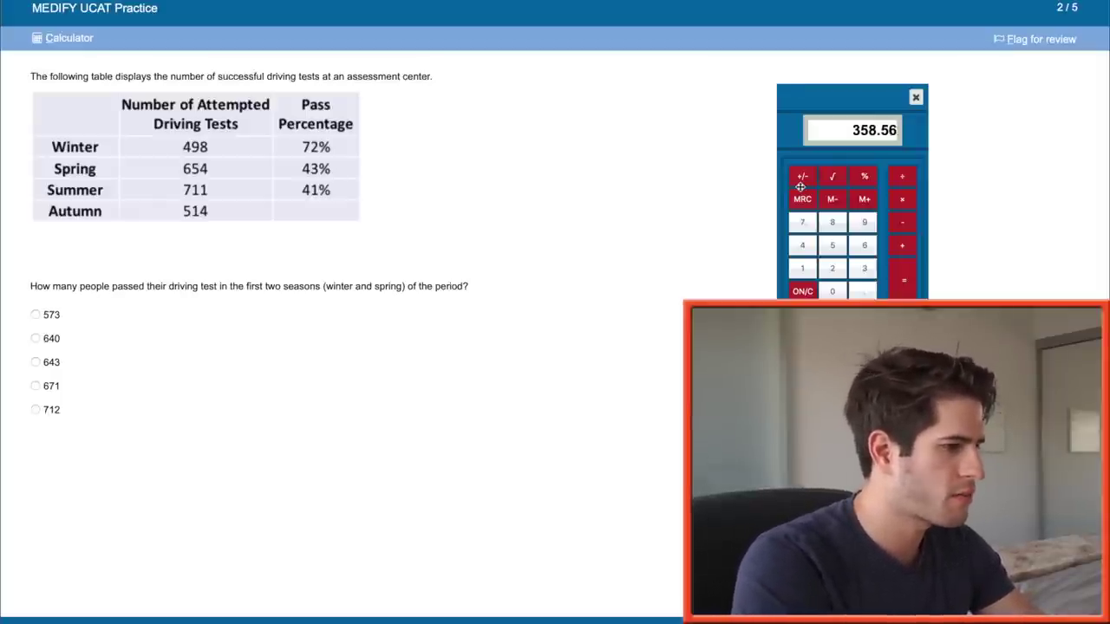
{"action": "type", "text": "498"}
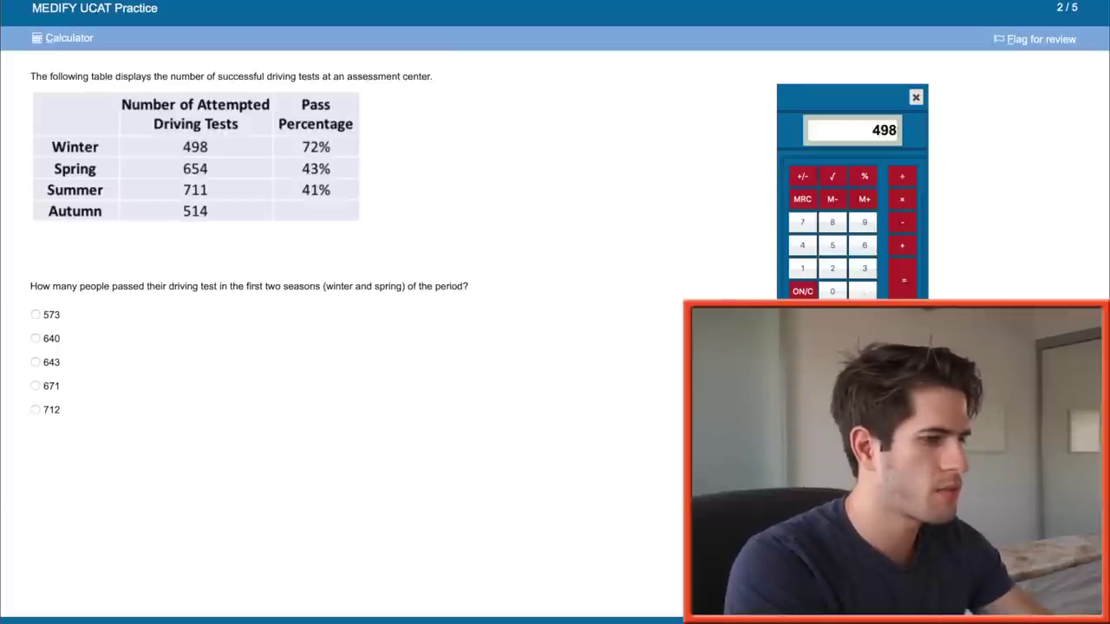
{"action": "type", "text": "*.72"}
{"action": "key", "text": "Return"}
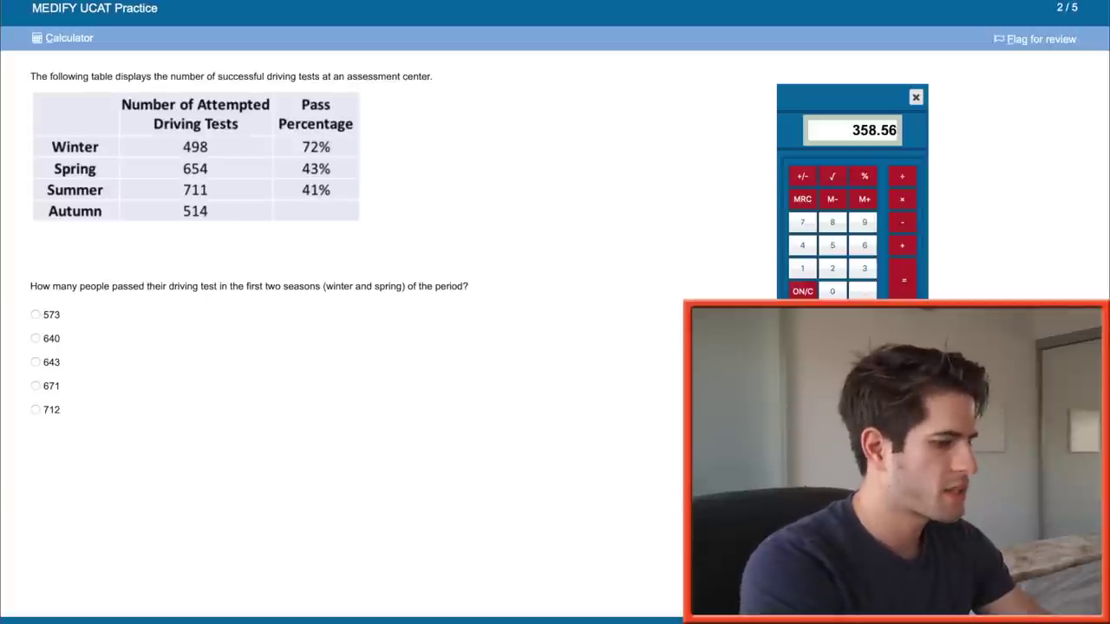
Calculate the number of spring driving test passes as 654 × 0.43.
{"action": "type", "text": "654"}
{"action": "key", "text": "Escape"}
{"action": "type", "text": ".4"}
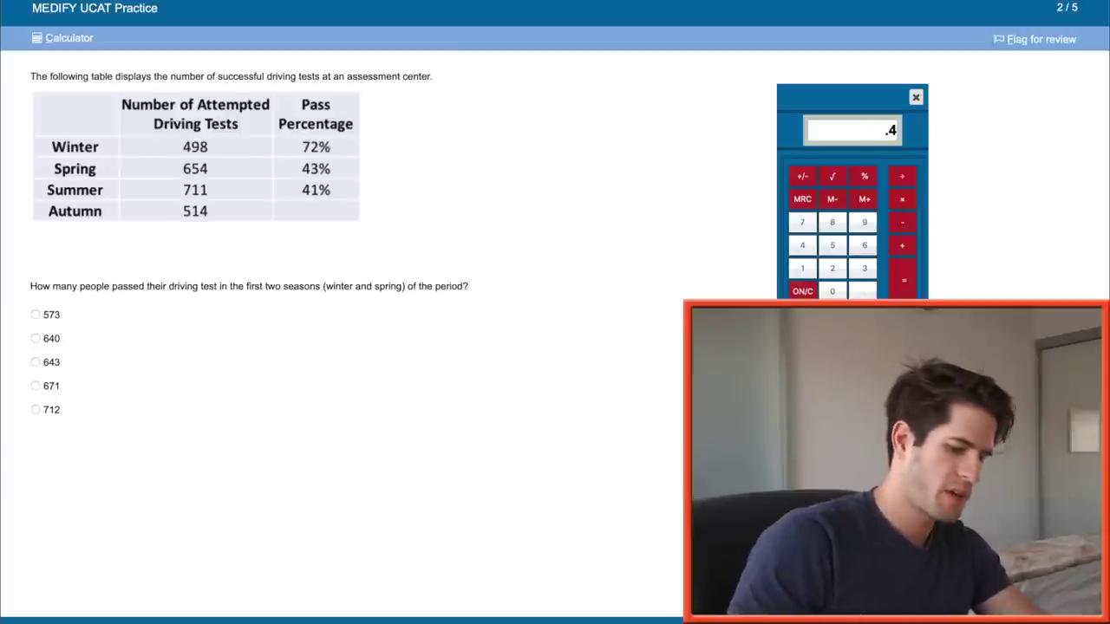
{"action": "type", "text": "3"}
{"action": "key", "text": "Return"}
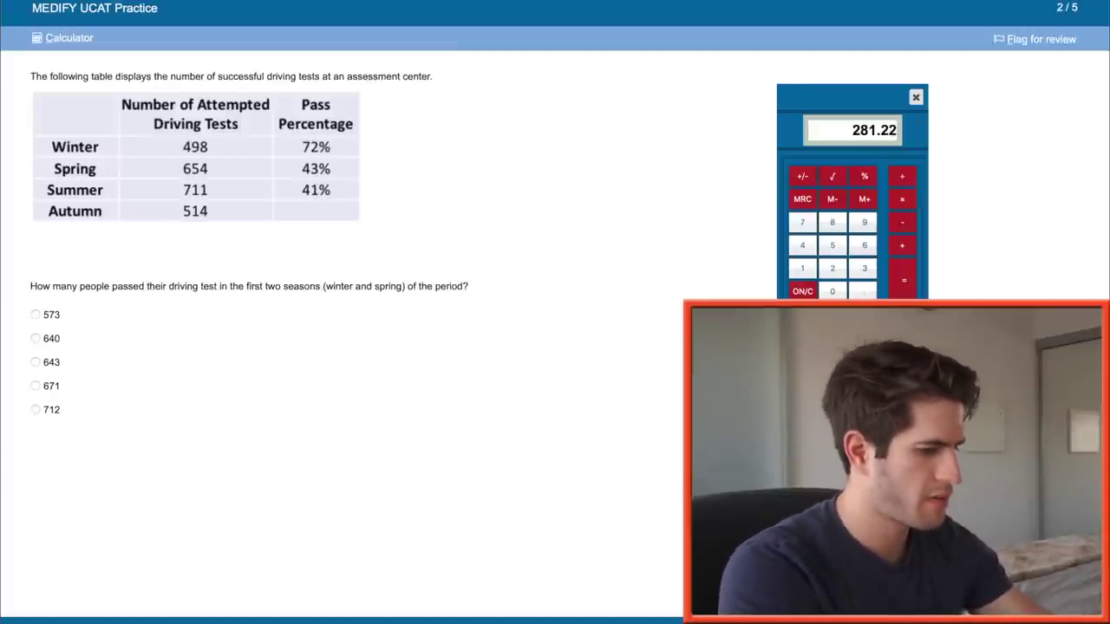
Add the winter and spring passes as 358.56 + 281.22, answer 640, and advance to question 3.
{"action": "type", "text": "358"}
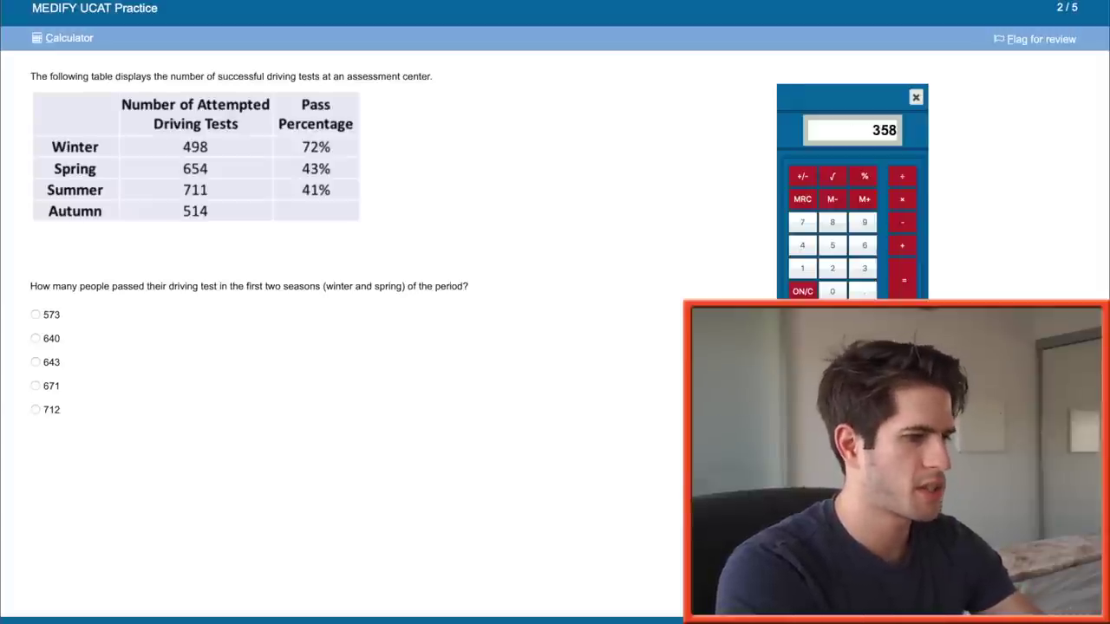
{"action": "type", "text": ".56+281.22"}
{"action": "key", "text": "Return"}
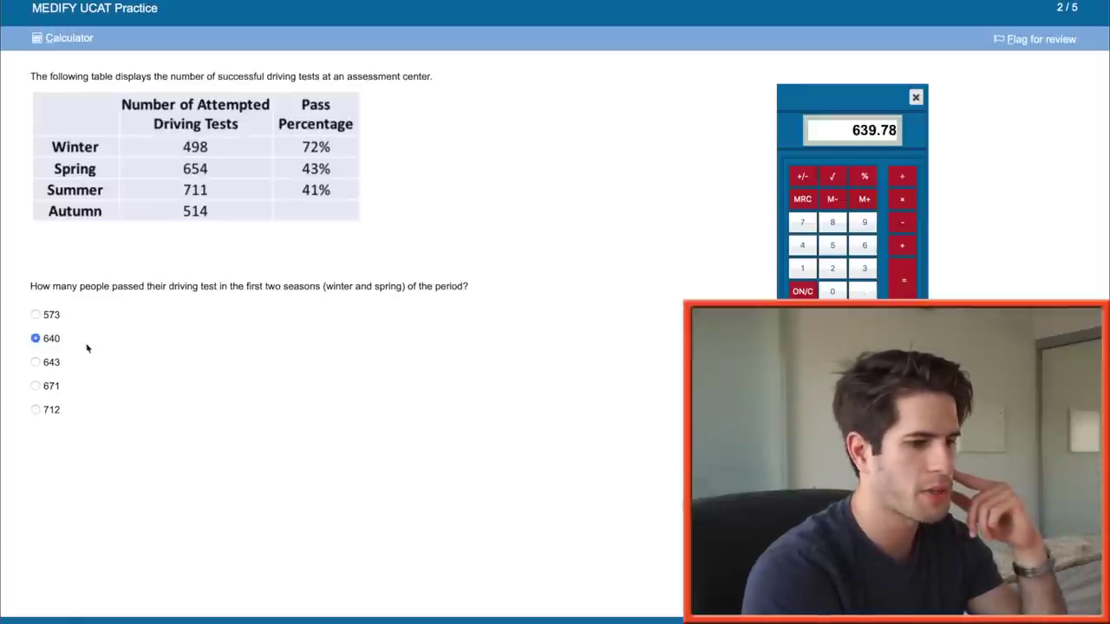
{"action": "key", "text": "alt+n"}
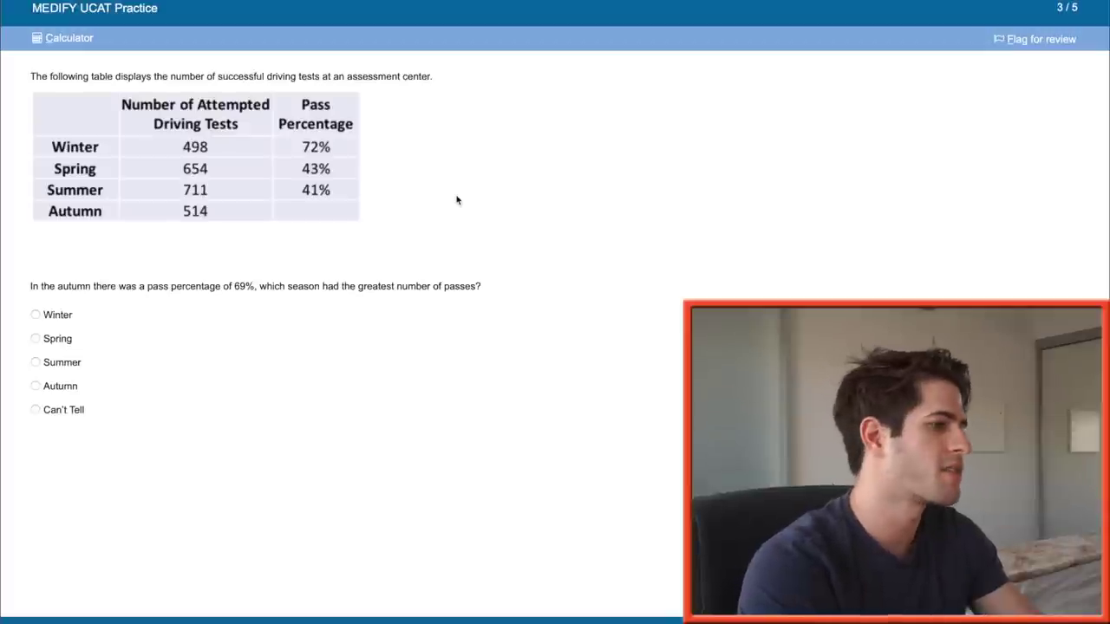
For question 3, reopen and clear the calculator, and calculate the autumn passes as 514 × 0.69.
{"action": "left_click", "coordinate": [90, 45]}
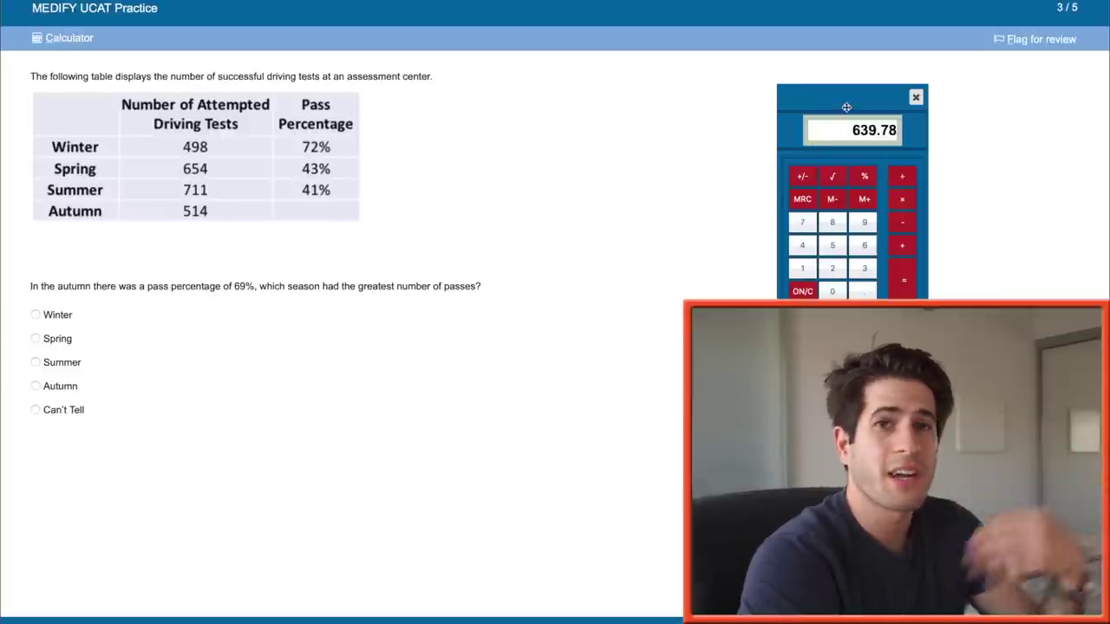
{"action": "left_click_drag", "start_coordinate": [847, 107], "coordinate": [870, 100]}
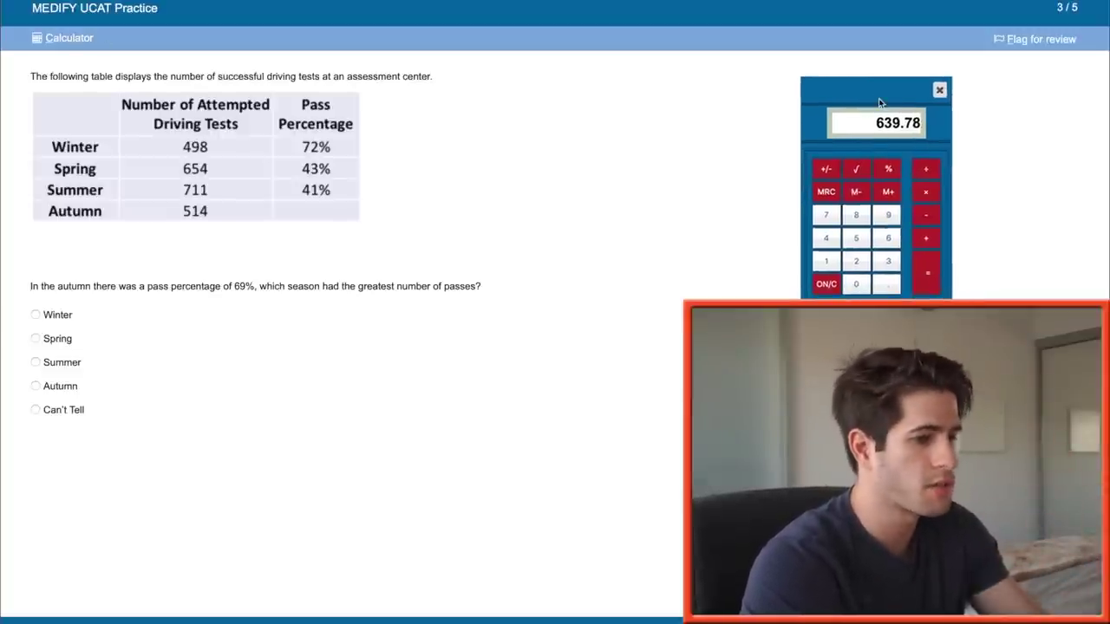
{"action": "left_click", "coordinate": [827, 284]}
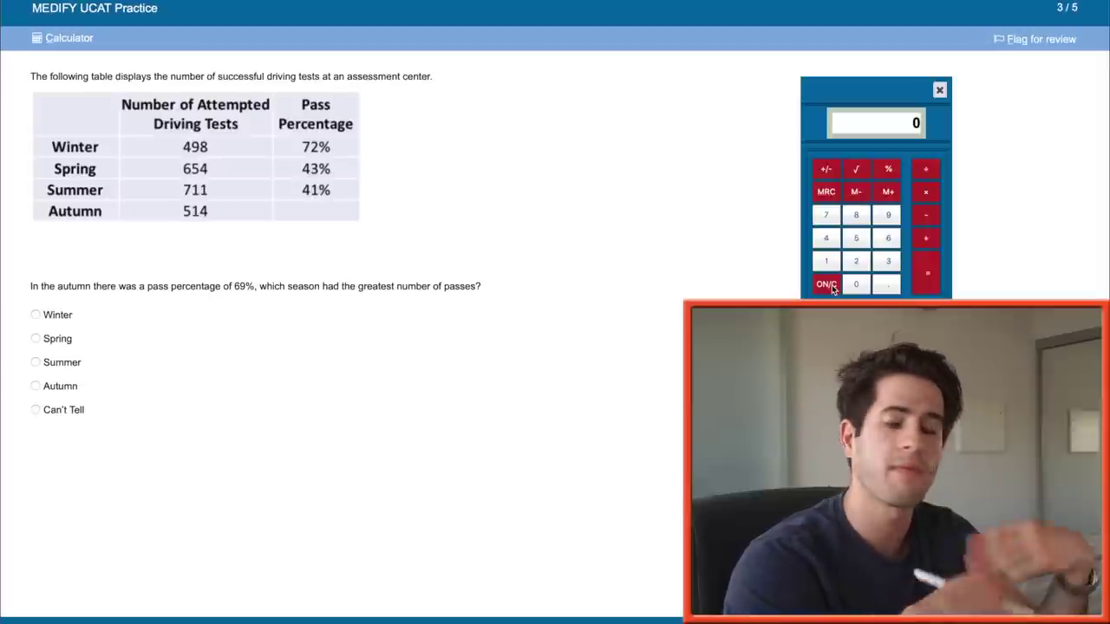
{"action": "type", "text": ".68"}
{"action": "key", "text": "Escape"}
{"action": "type", "text": "514"}
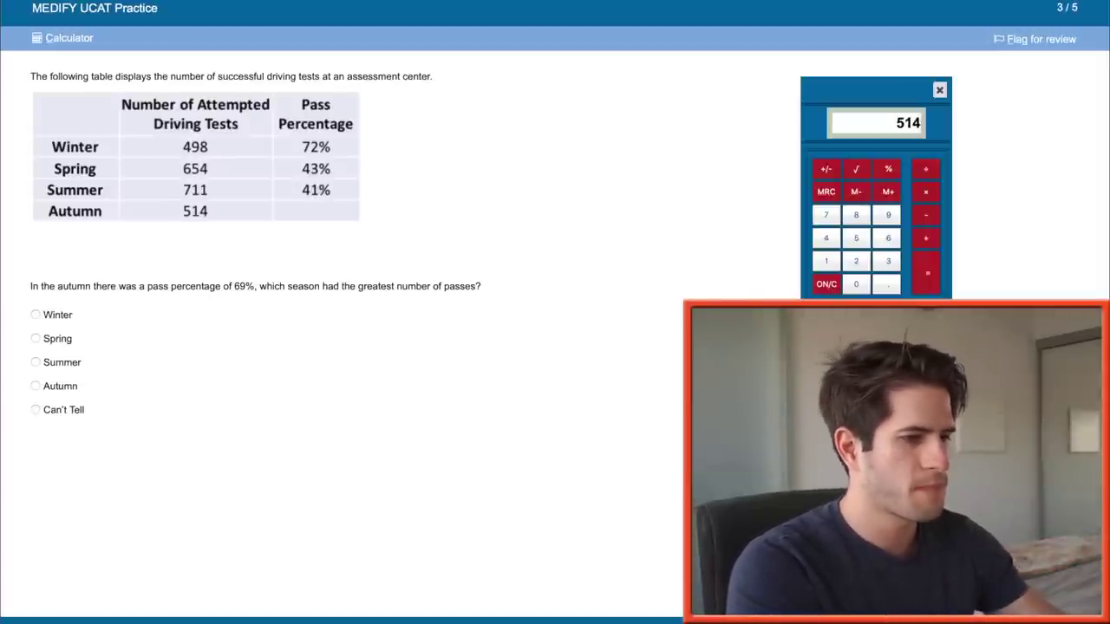
{"action": "type", "text": "*.69"}
{"action": "key", "text": "Return"}
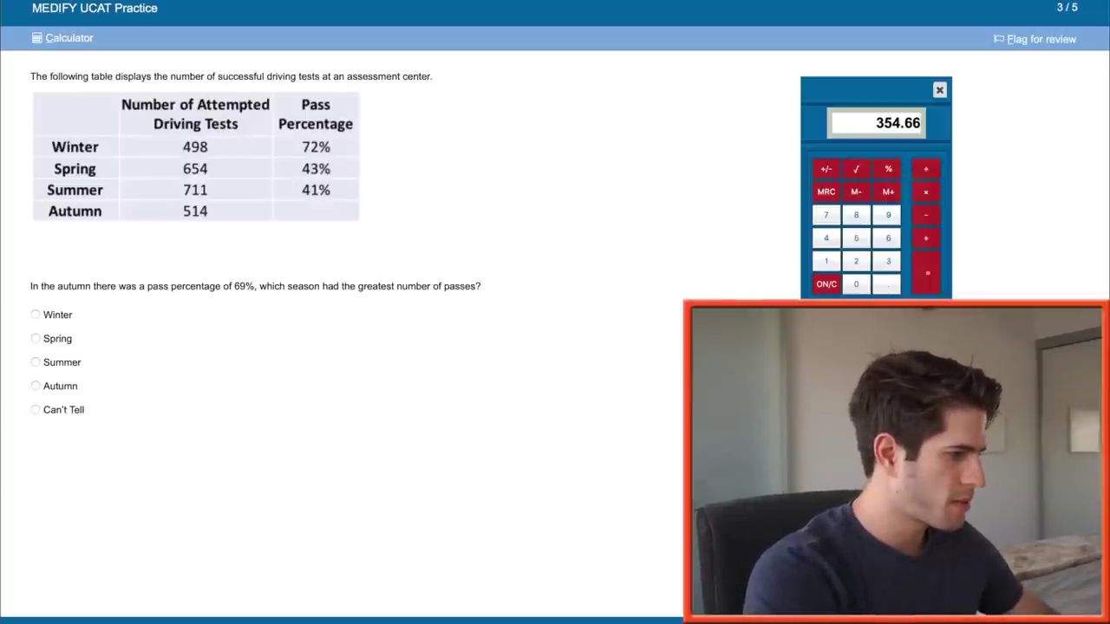
Check back on question 2, and calculate the summer passes for question 3 as 711 × 0.41.
{"action": "key", "text": "alt+p"}
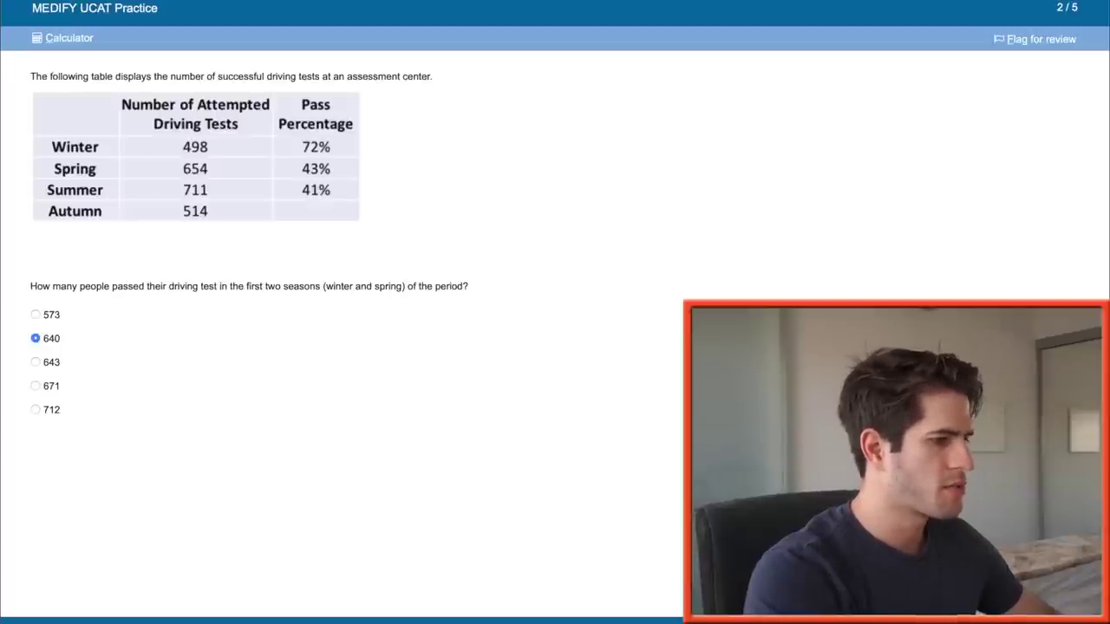
{"action": "key", "text": "alt+n"}
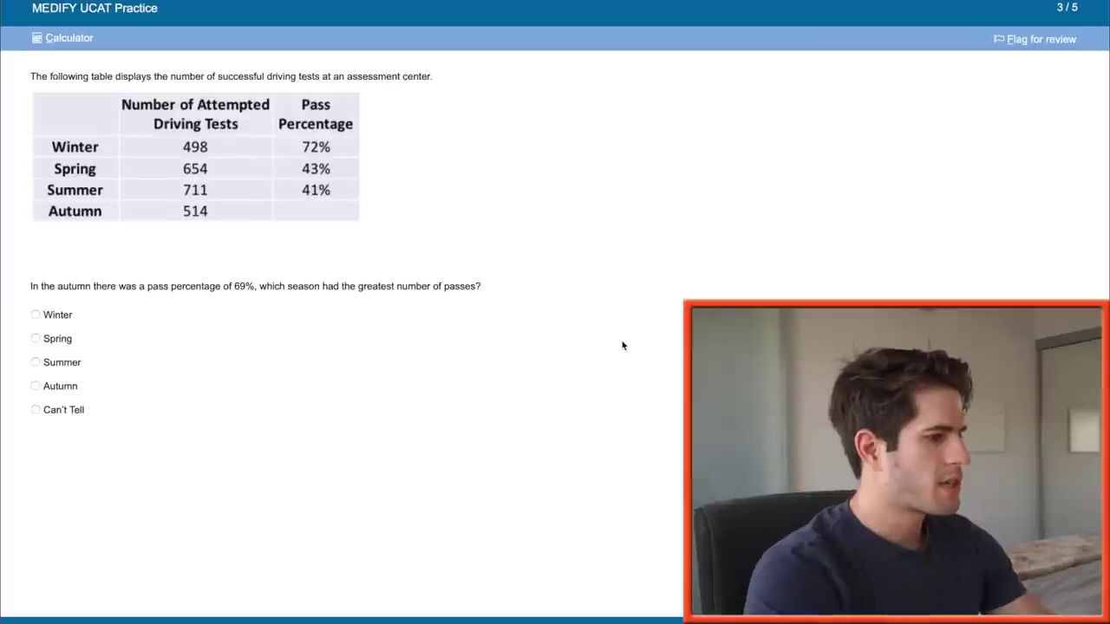
{"action": "left_click", "coordinate": [67, 40]}
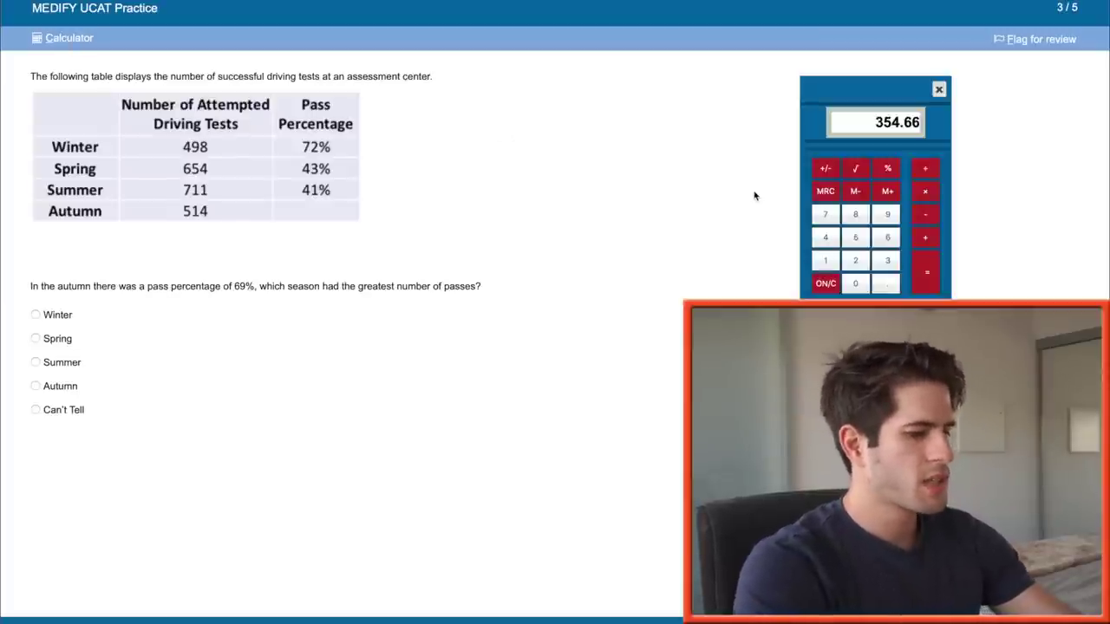
{"action": "type", "text": "711*0.41"}
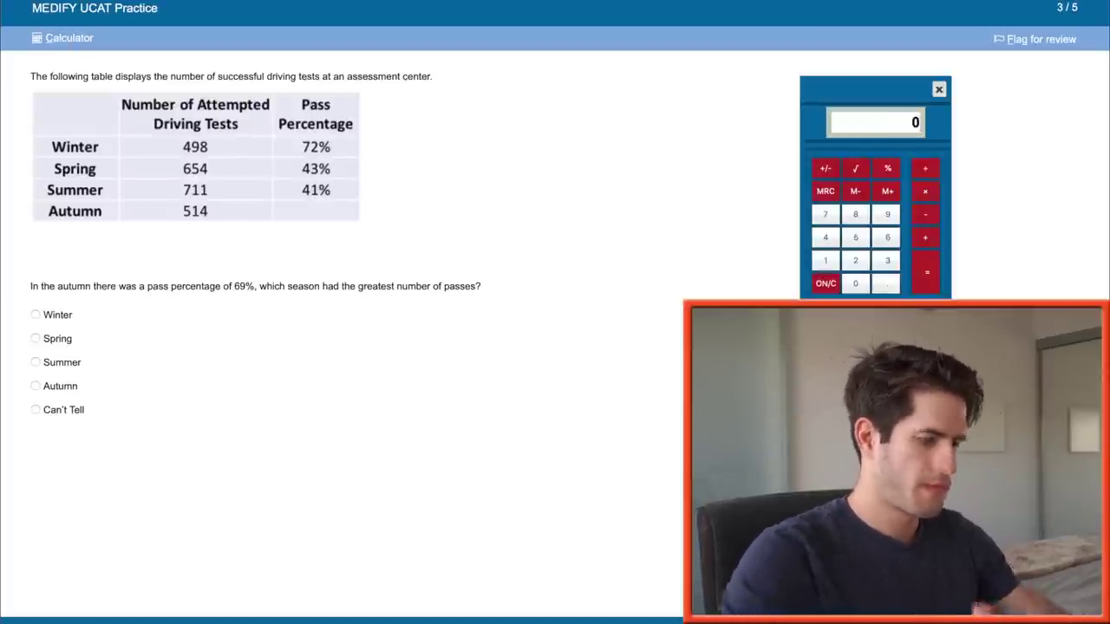
{"action": "key", "text": "Return"}
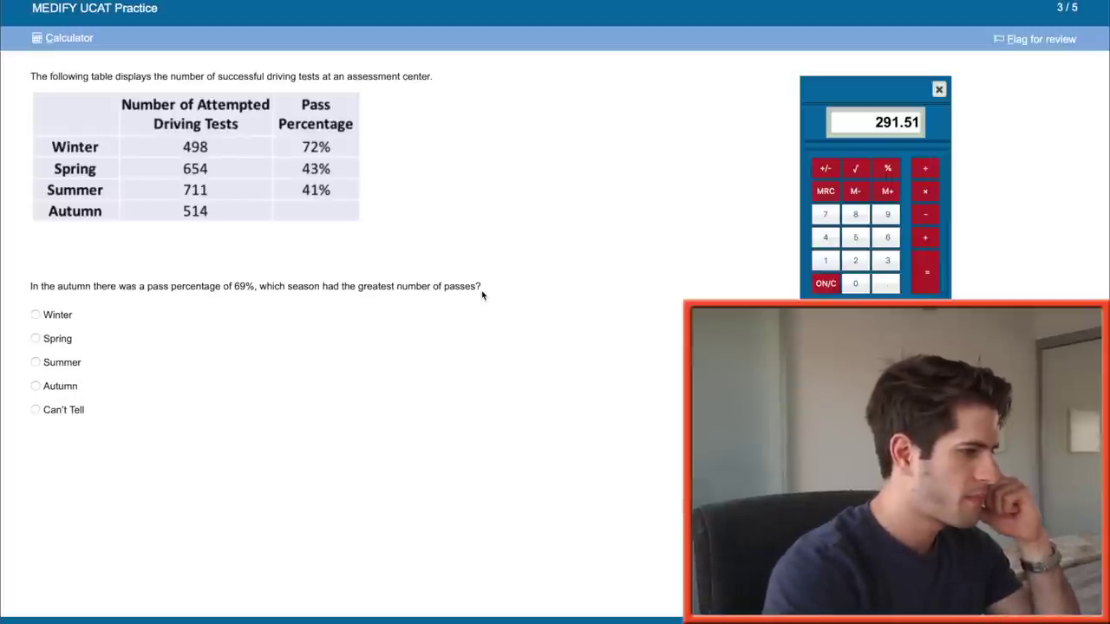
Answer the greatest number of passes question with Winter and advance to question 4.
{"action": "left_click", "coordinate": [61, 317]}
{"action": "key", "text": "alt+c"}
{"action": "key", "text": "alt+n"}
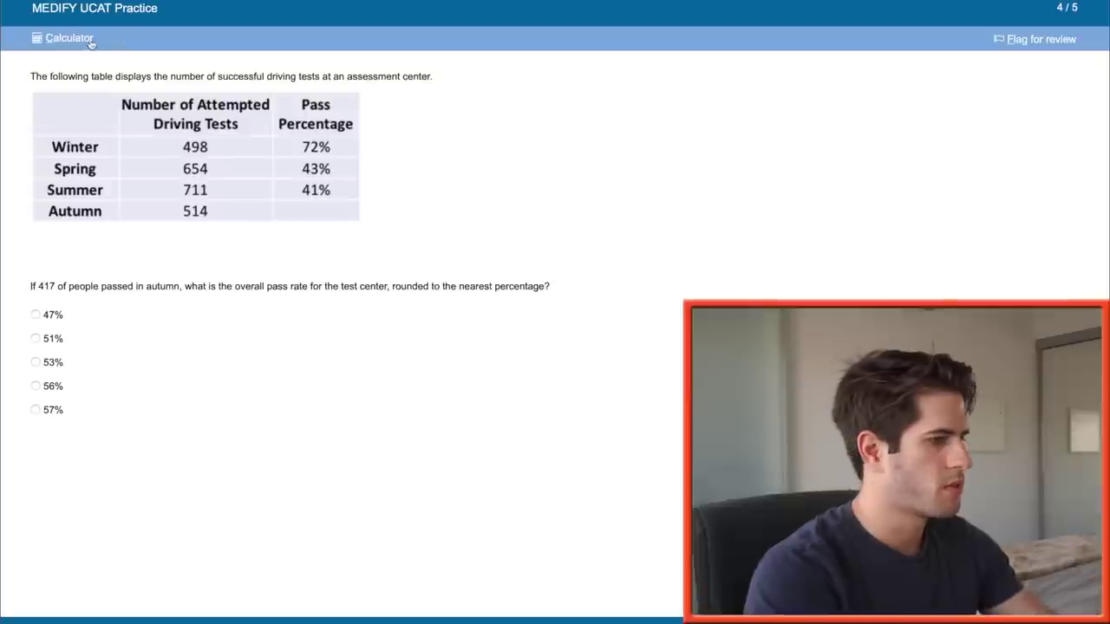
For question 4, open the calculator and calculate the autumn pass rate as 417 ÷ 514.
{"action": "key", "text": "alt+c"}
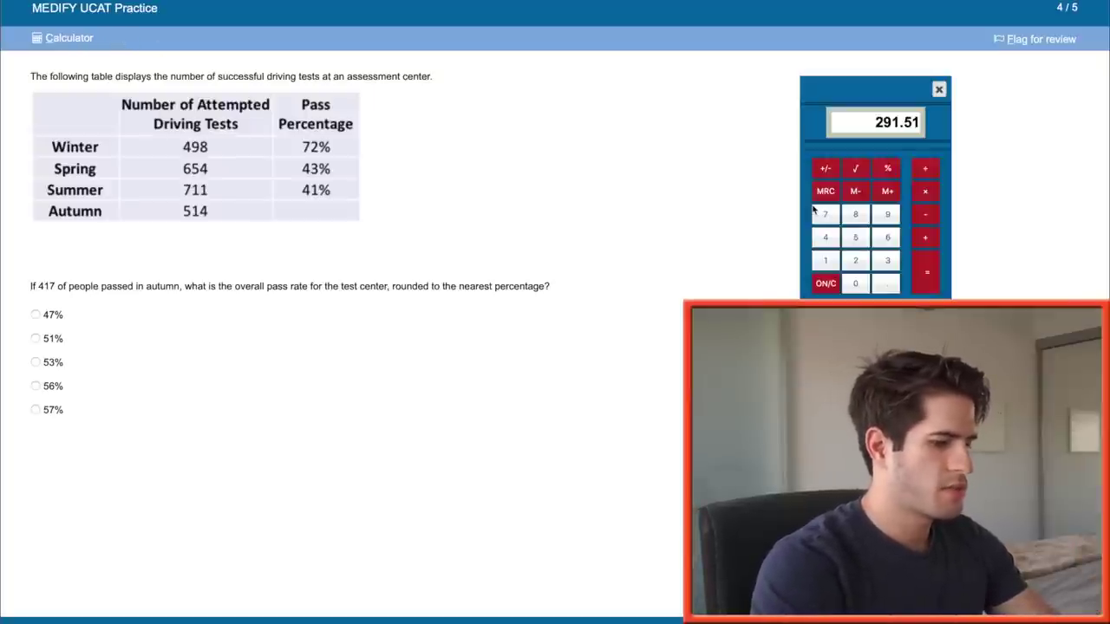
{"action": "type", "text": "417/514"}
{"action": "key", "text": "Return"}
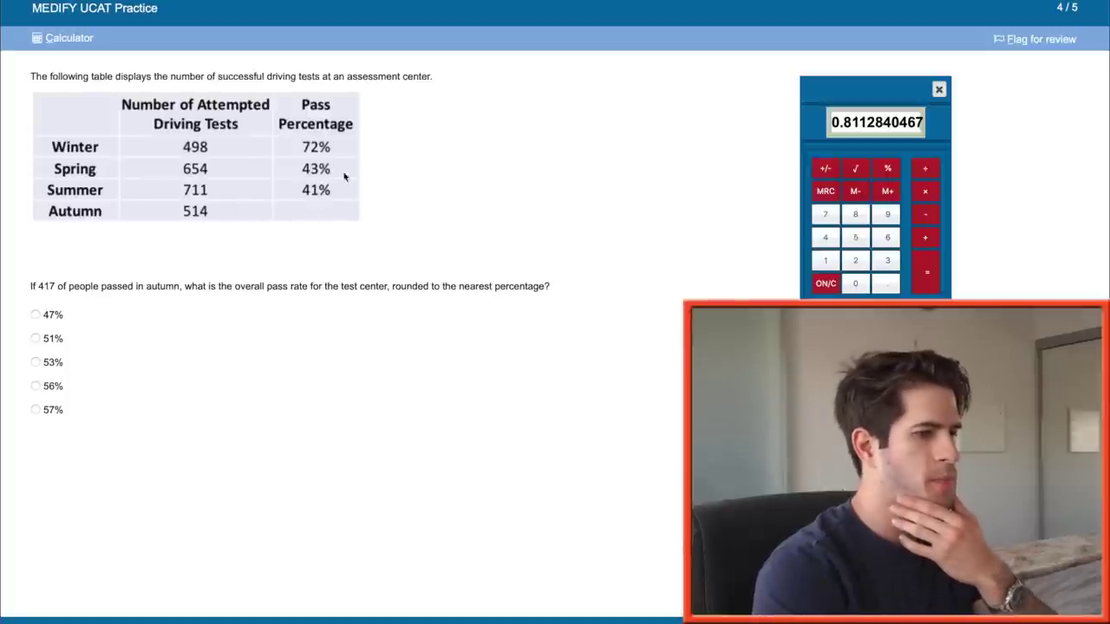
For question 4, calculate the year's total passes as 417 + 291.51 + 281.22 + 358.56.
{"action": "left_click", "coordinate": [827, 240]}
{"action": "left_click", "coordinate": [829, 262]}
{"action": "left_click", "coordinate": [826, 216]}
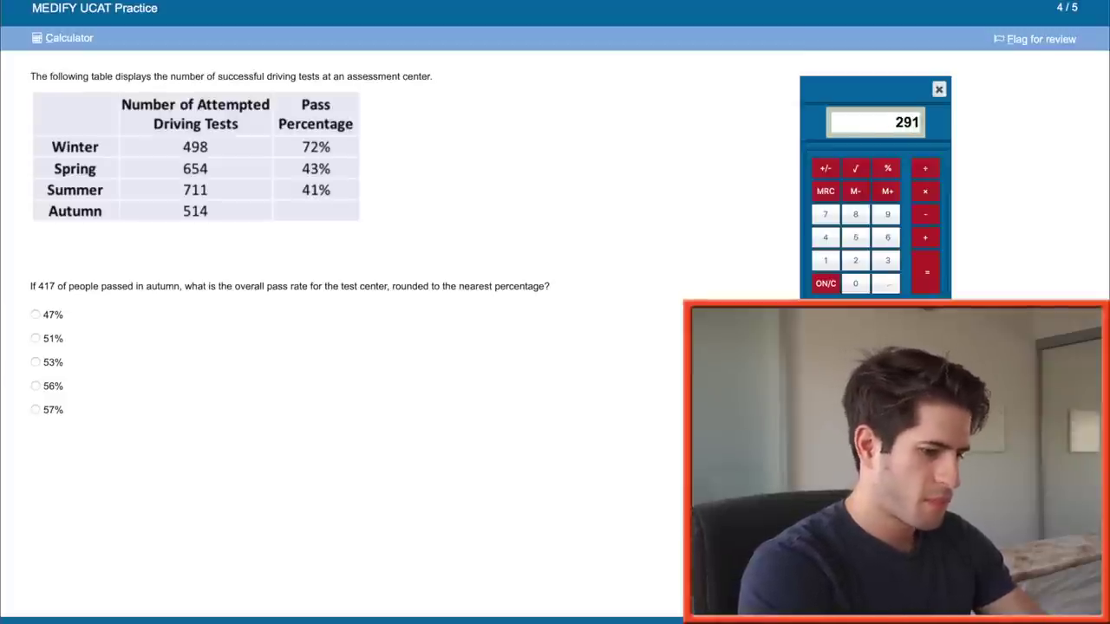
{"action": "type", "text": ".51"}
{"action": "key", "text": "Return"}
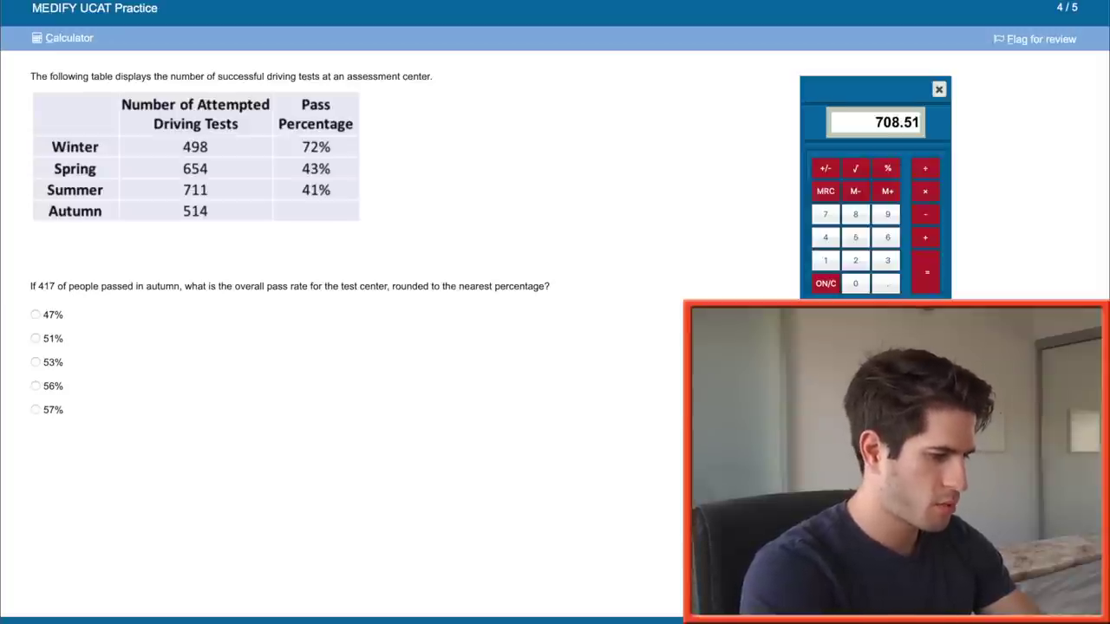
{"action": "type", "text": "281.22"}
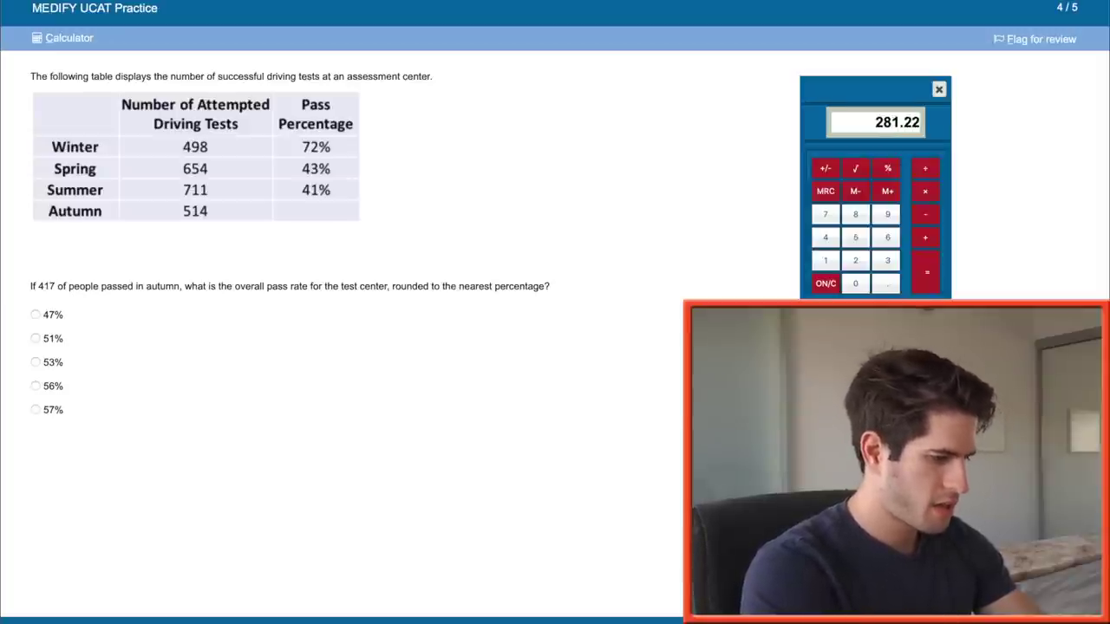
{"action": "key", "text": "plus"}
{"action": "type", "text": "35"}
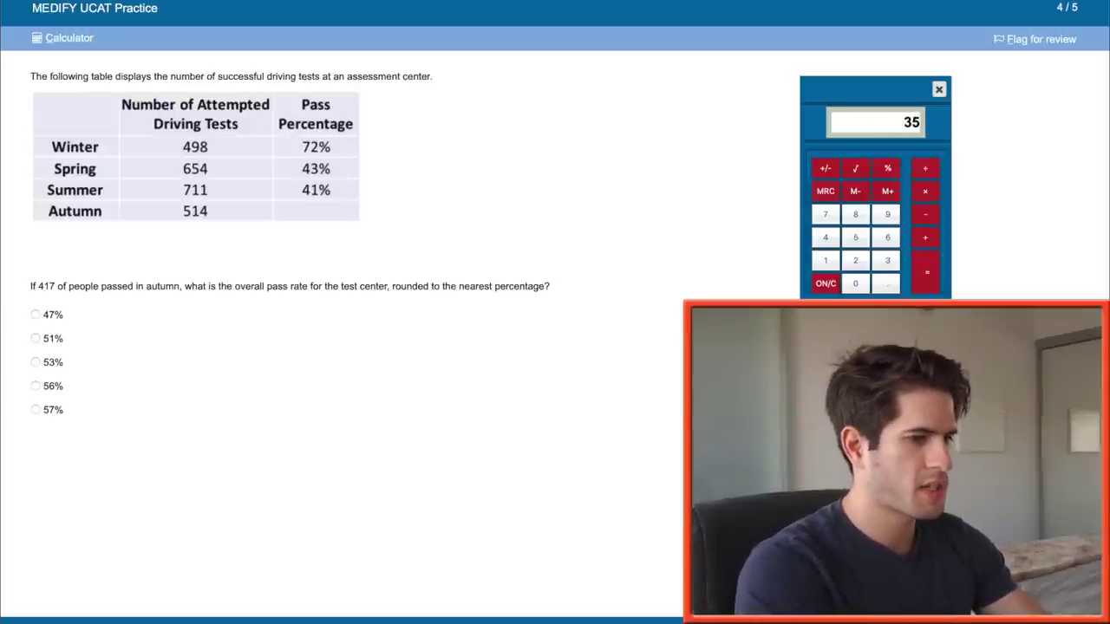
{"action": "type", "text": "8.56"}
{"action": "key", "text": "plus"}
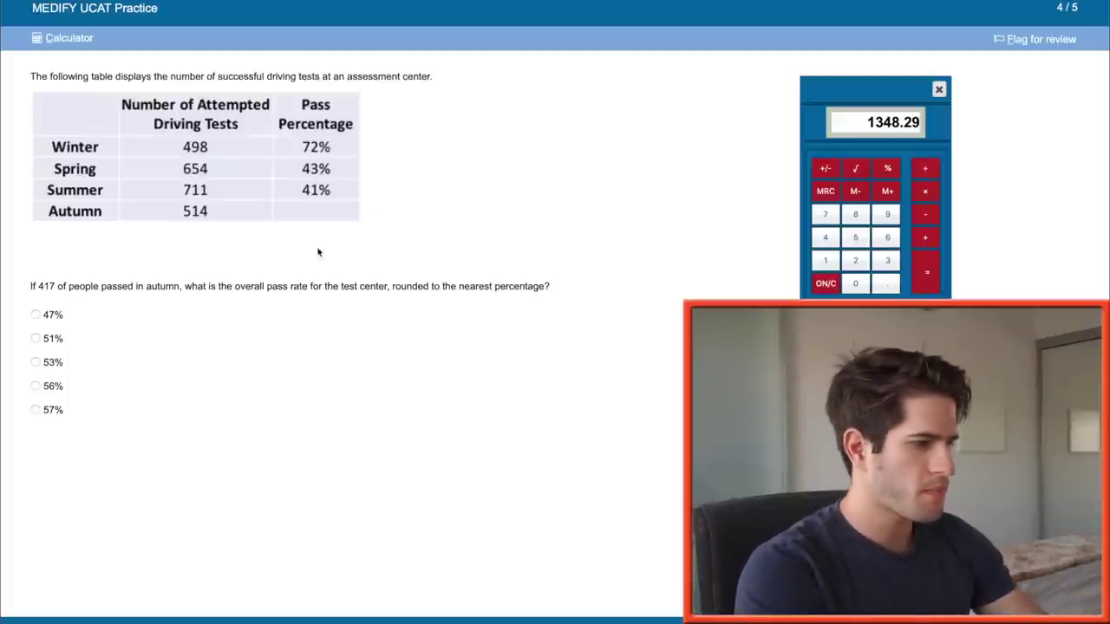
Clear the calculator and total the attempted tests as 498 + 654 + 711 + 514.
{"action": "left_click", "coordinate": [827, 285]}
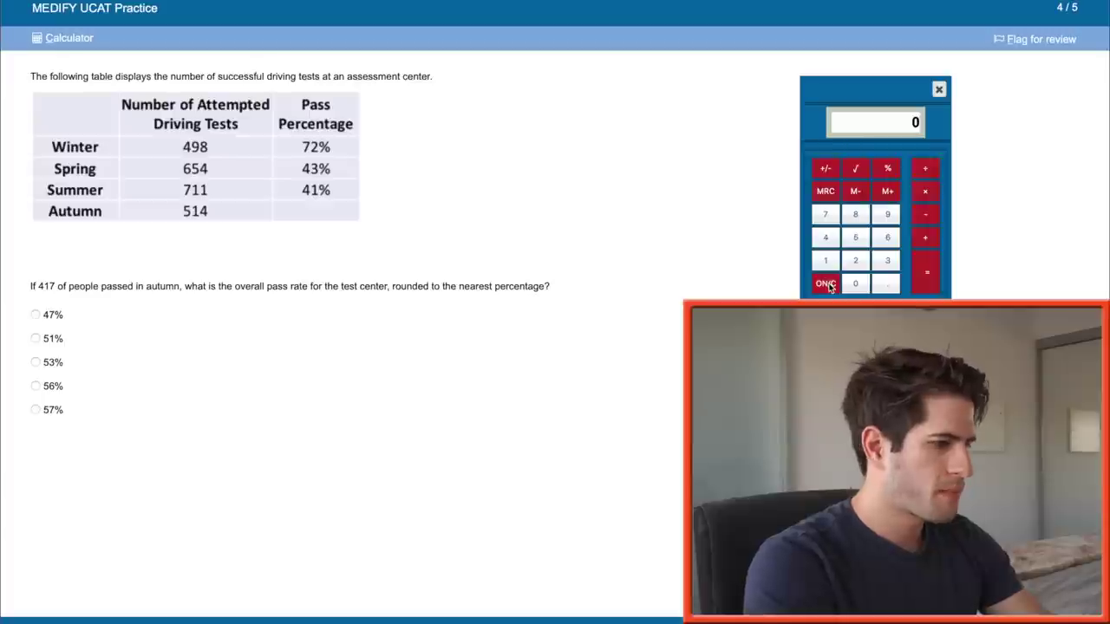
{"action": "type", "text": "498"}
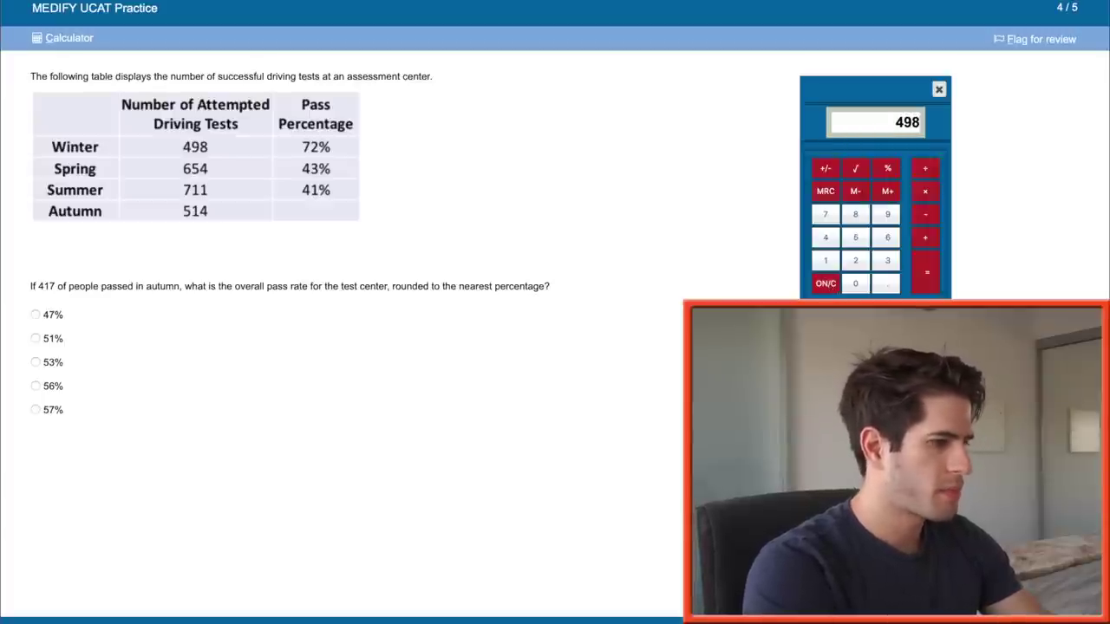
{"action": "type", "text": "+654+711+514+"}
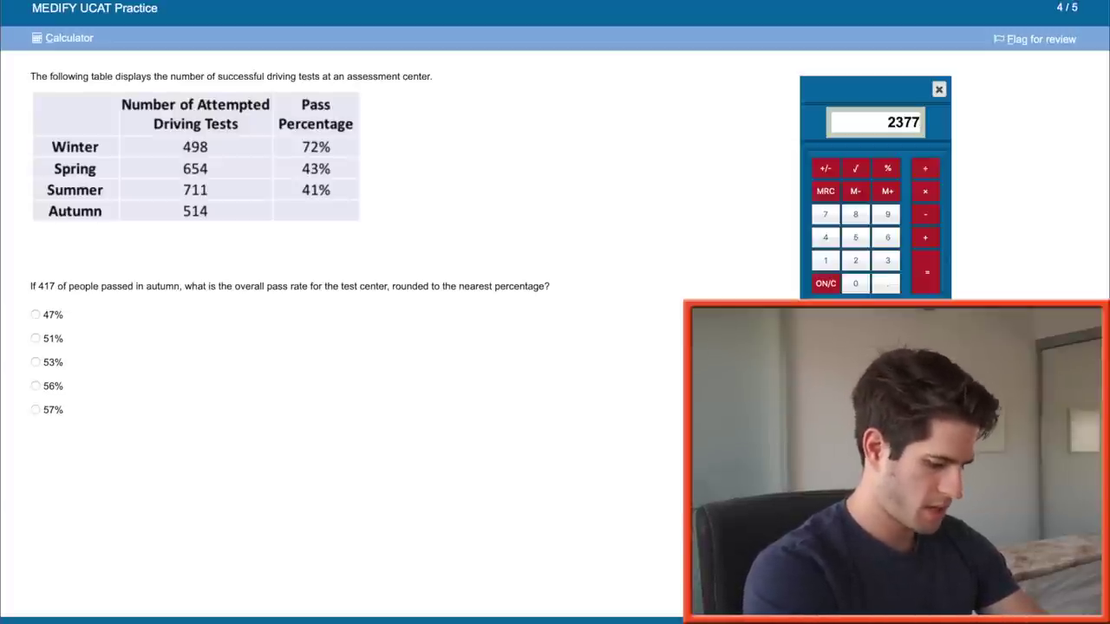
Calculate the overall pass rate for the test center as 1348.28 ÷ 2377.
{"action": "type", "text": "1348"}
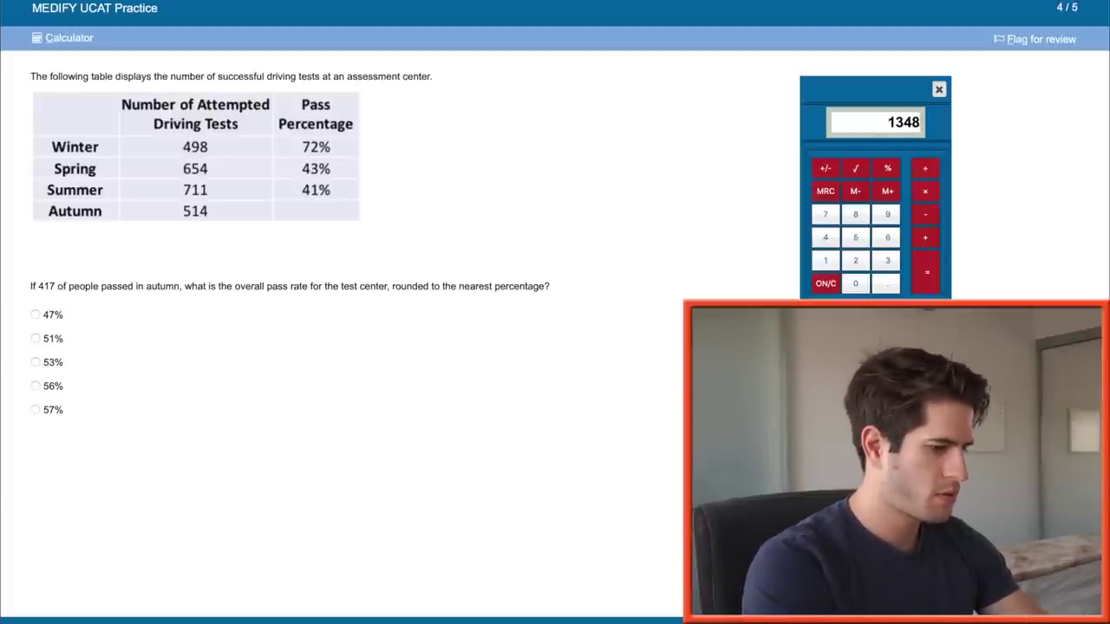
{"action": "type", "text": ".28/23"}
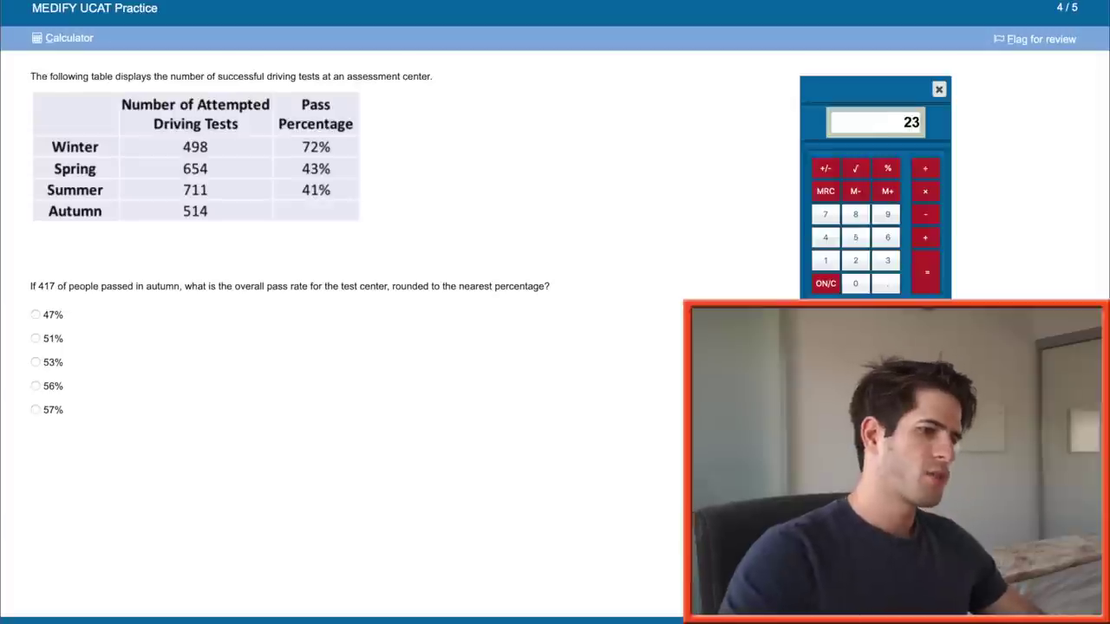
{"action": "type", "text": "77"}
{"action": "key", "text": "Return"}
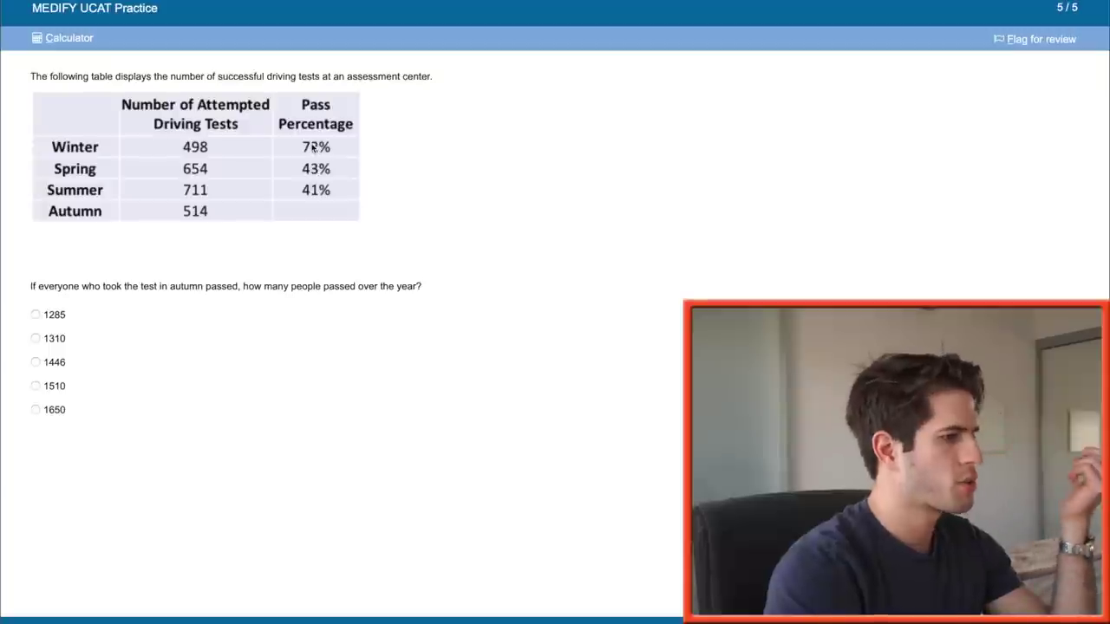
For question 5, open the calculator and total the year's passes as 514 + 291.51 + 281.22 + 358.56.
{"action": "key", "text": "alt+c"}
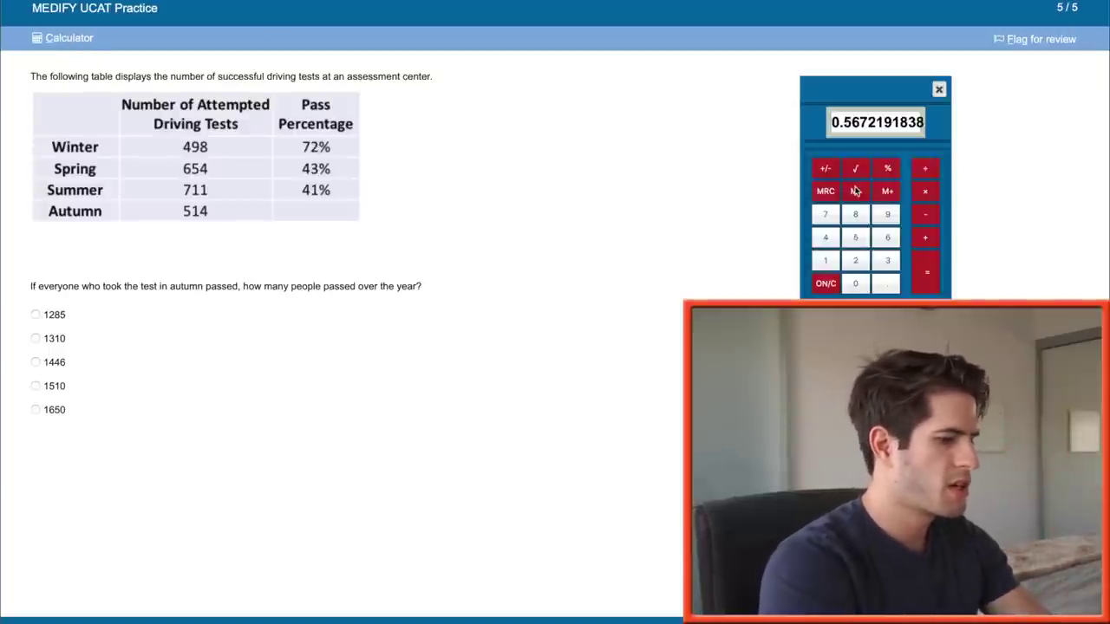
{"action": "type", "text": "514"}
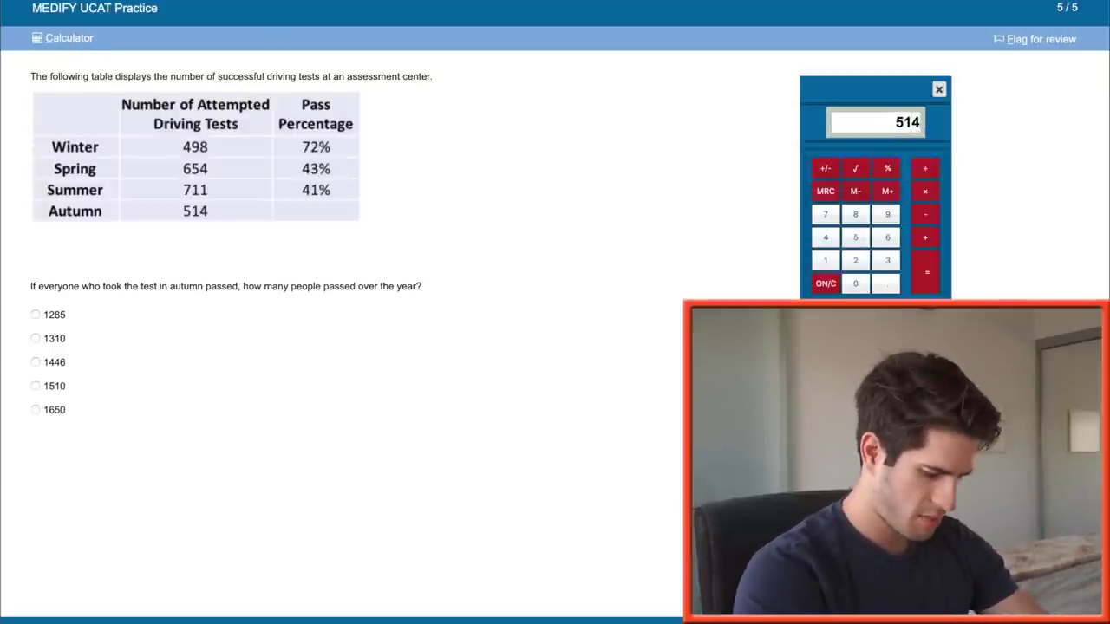
{"action": "type", "text": "+291.5"}
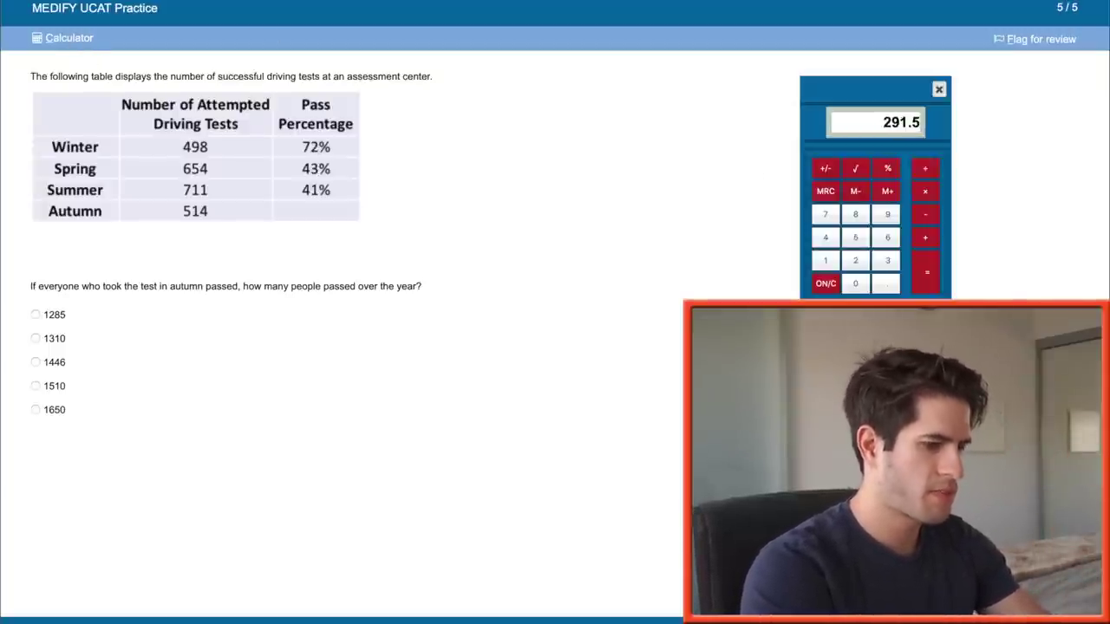
{"action": "type", "text": "1+28"}
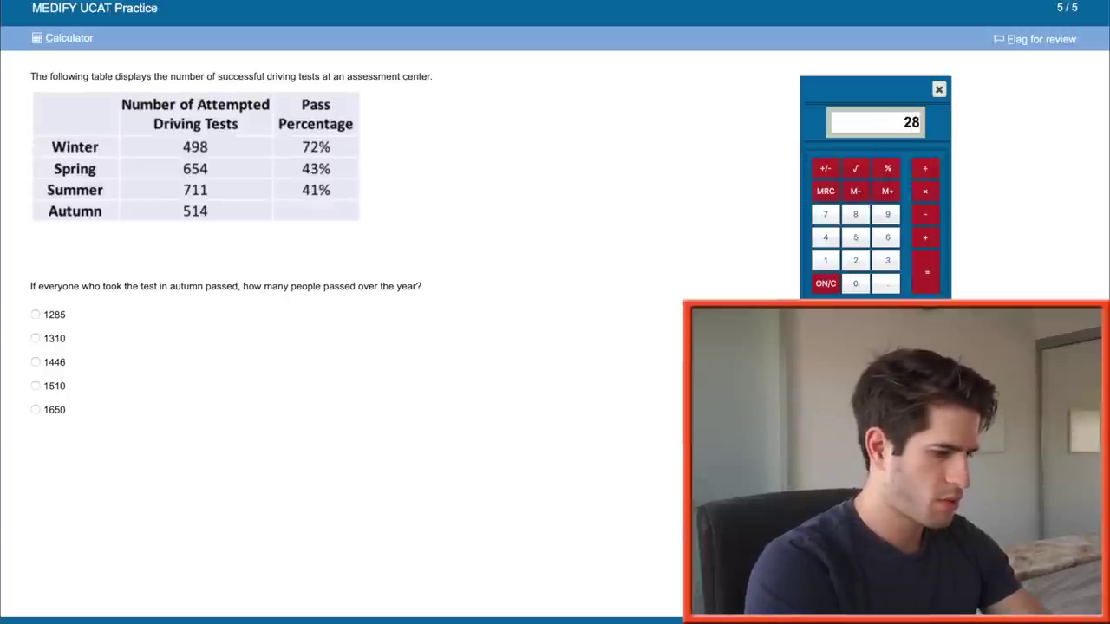
{"action": "type", "text": "1.22+358.56="}
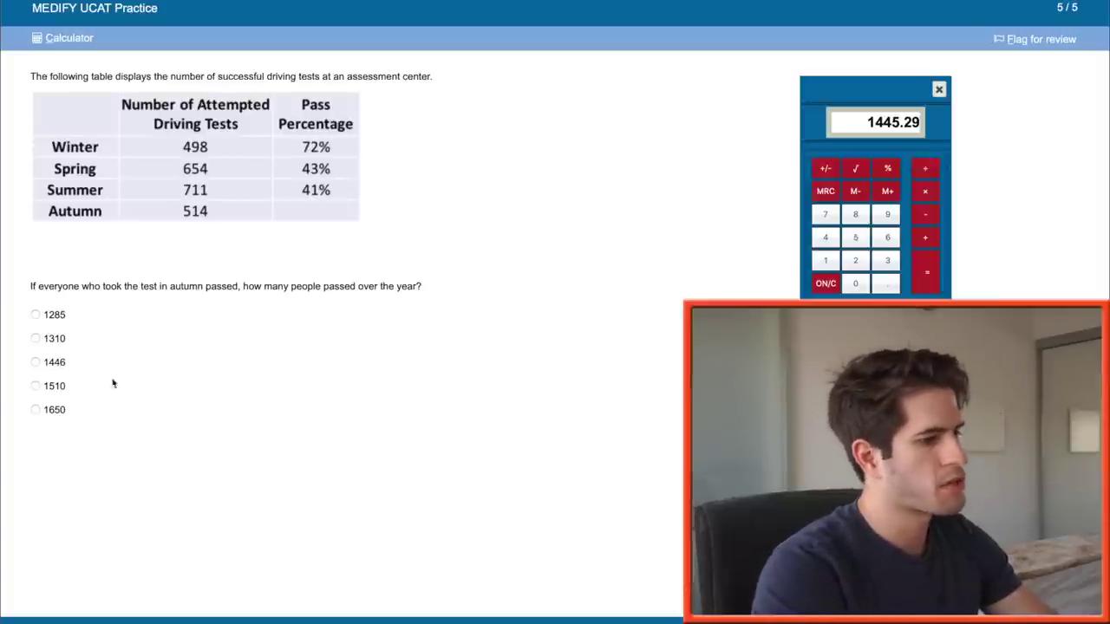
Answer the question on passes over the year with 1446 and start another Quantitative Reasoning practice set.
{"action": "left_click", "coordinate": [61, 365]}
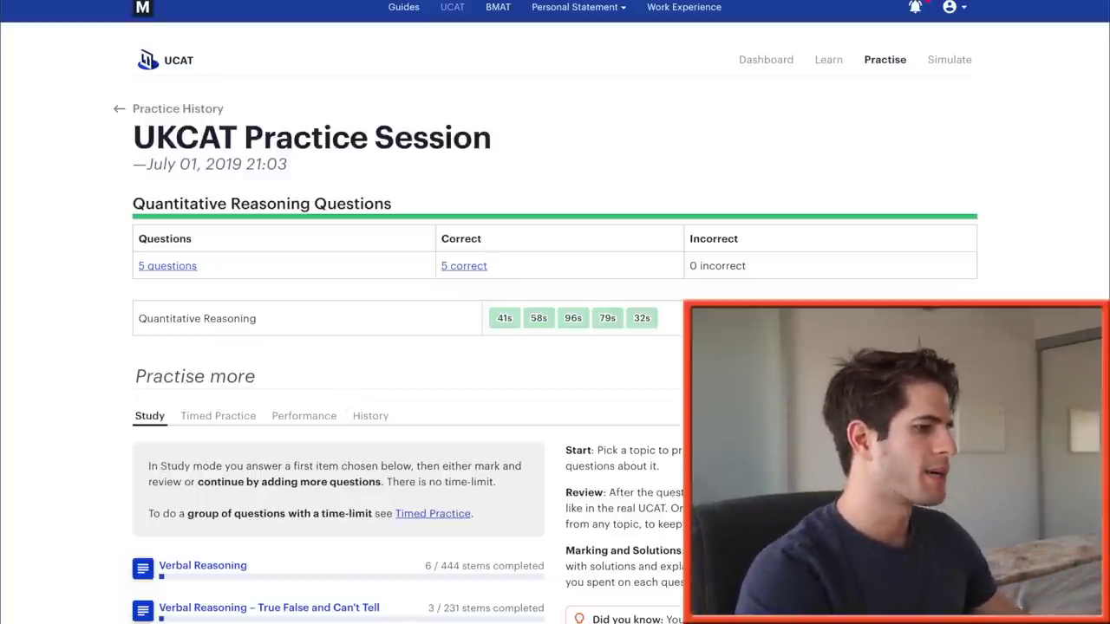
{"action": "scroll", "coordinate": [426, 240], "scroll_direction": "down", "scroll_amount": 5}
{"action": "left_click", "coordinate": [275, 193]}
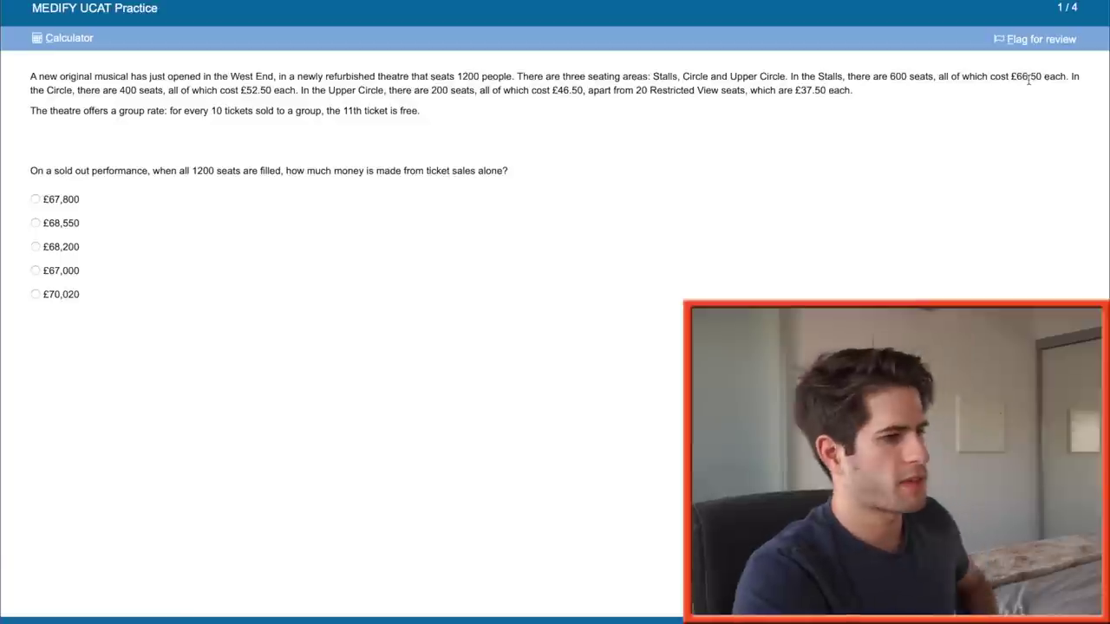
Open the calculator, move it clear of the question, and calculate ticket sales for the Stalls (600 × 66.5) and the Circle (400 × 52.5).
{"action": "left_click", "coordinate": [47, 40]}
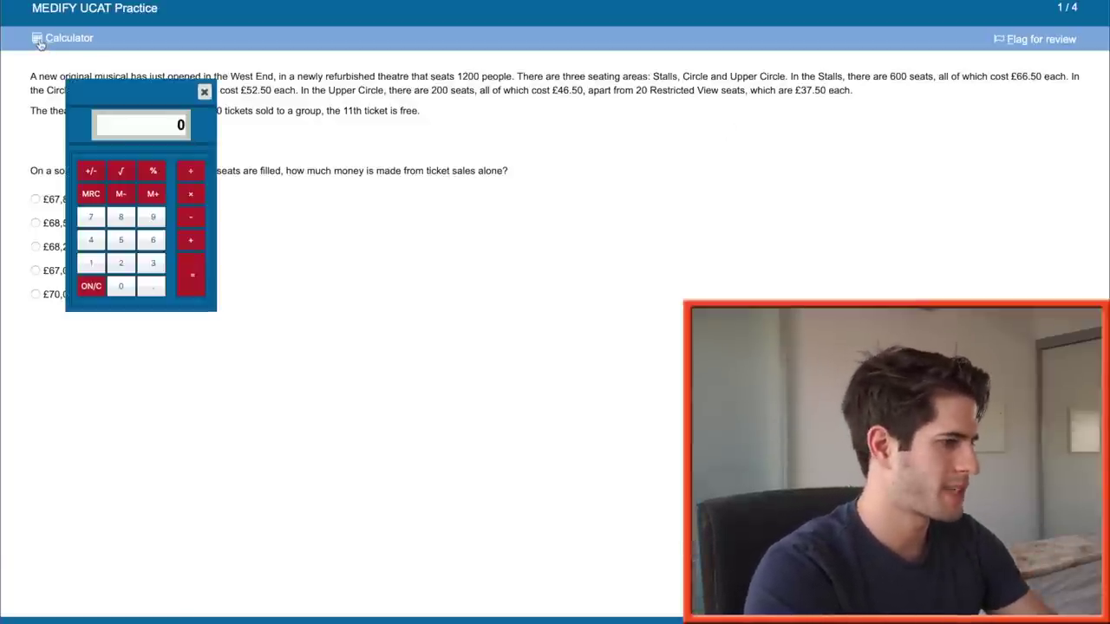
{"action": "left_click_drag", "start_coordinate": [123, 81], "coordinate": [794, 190]}
{"action": "type", "text": "600*66.5"}
{"action": "key", "text": "Return"}
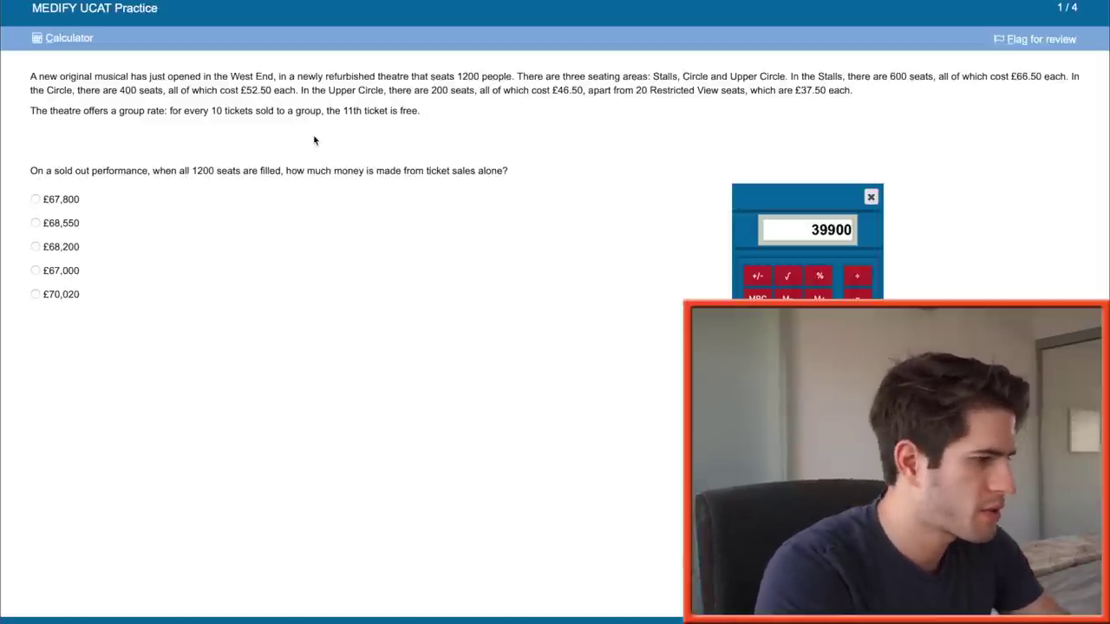
{"action": "type", "text": "400"}
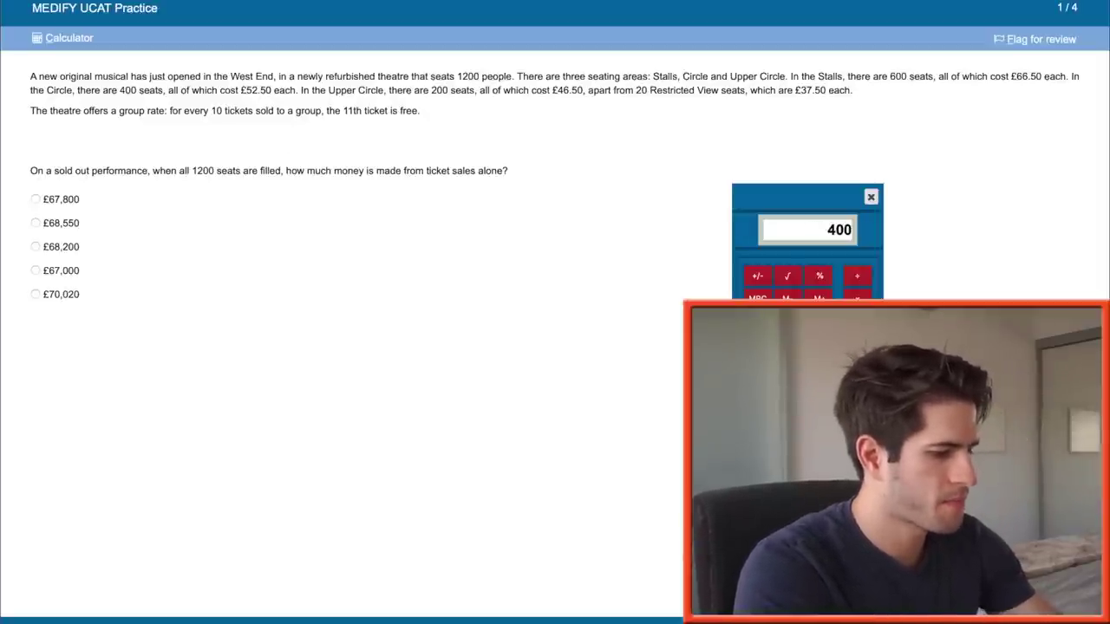
{"action": "type", "text": "*52.5"}
{"action": "key", "text": "Return"}
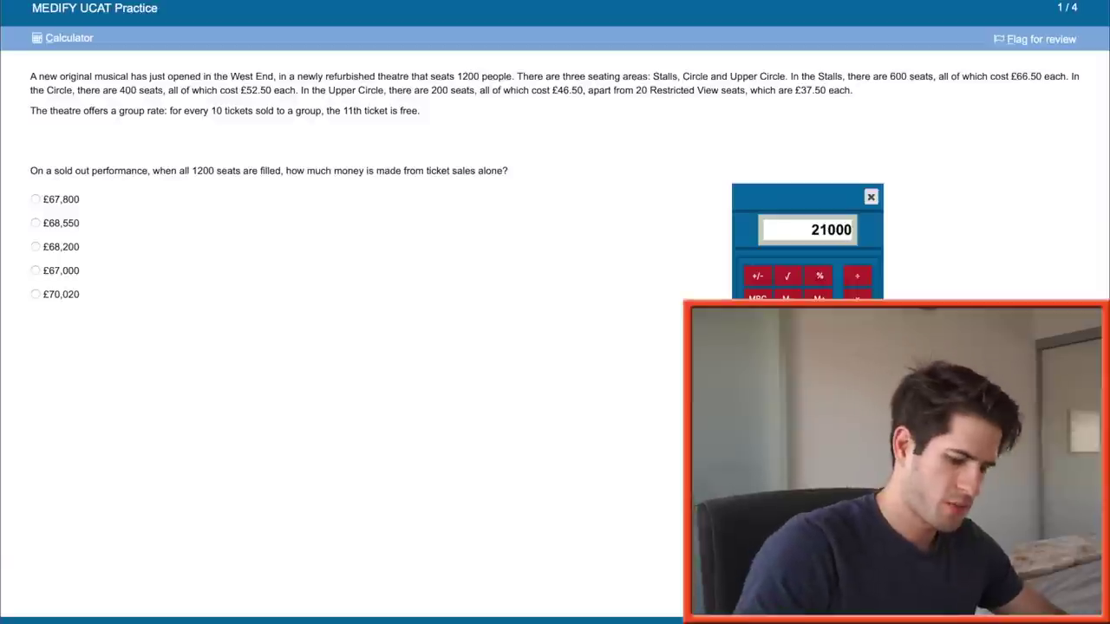
Calculate Upper Circle sales as 180 × 46.5 for the standard seats and 20 × 37.5 for the Restricted View seats.
{"action": "key", "text": "Escape"}
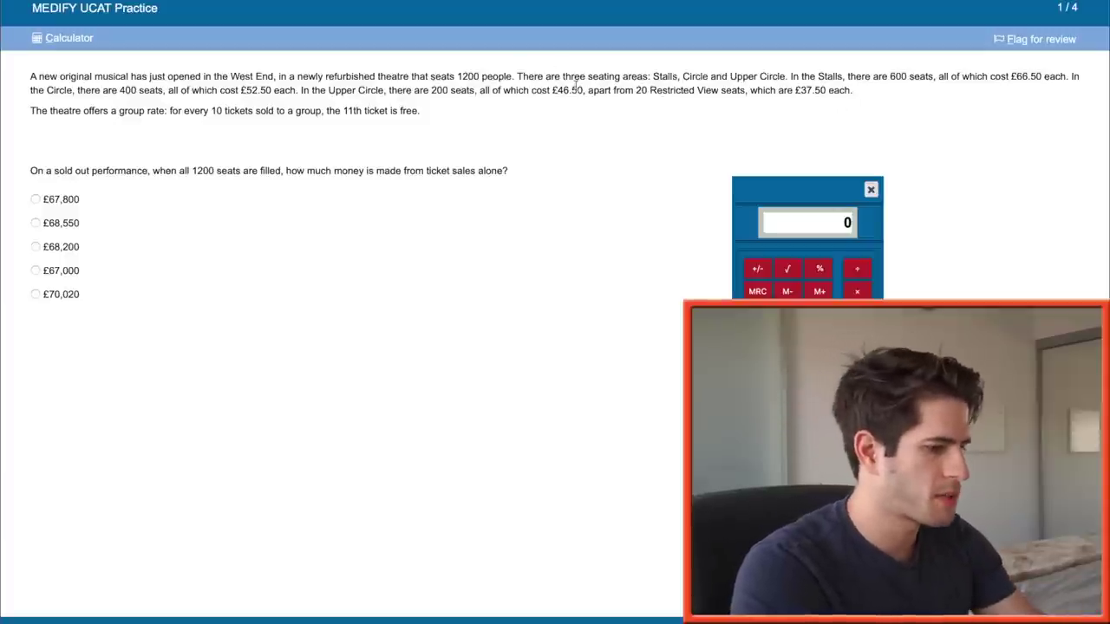
{"action": "type", "text": "160"}
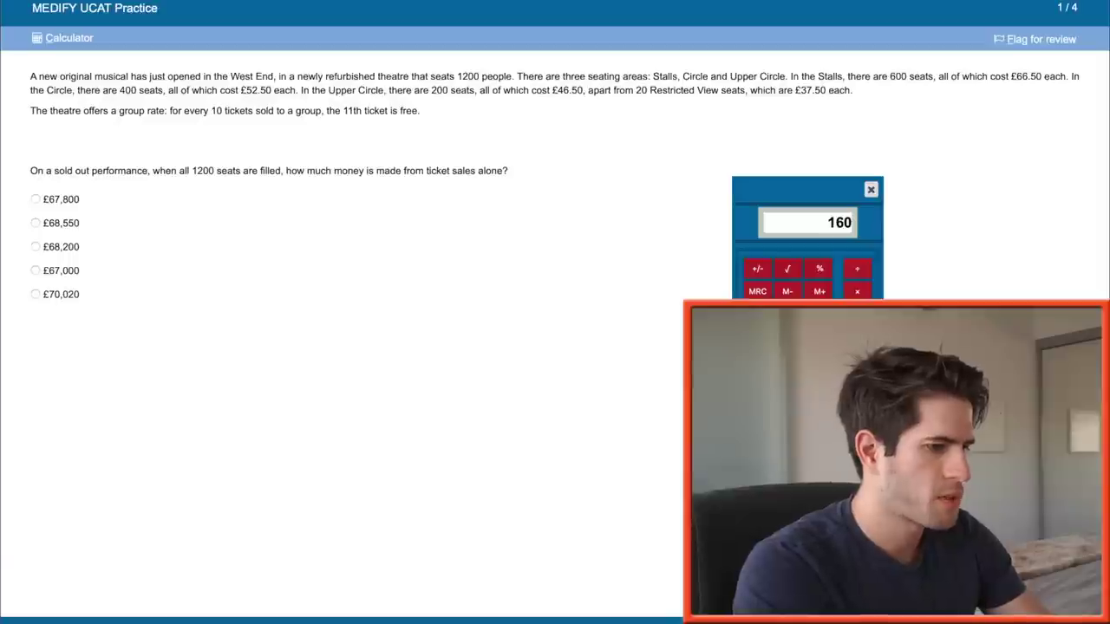
{"action": "key", "text": "Escape"}
{"action": "type", "text": "180"}
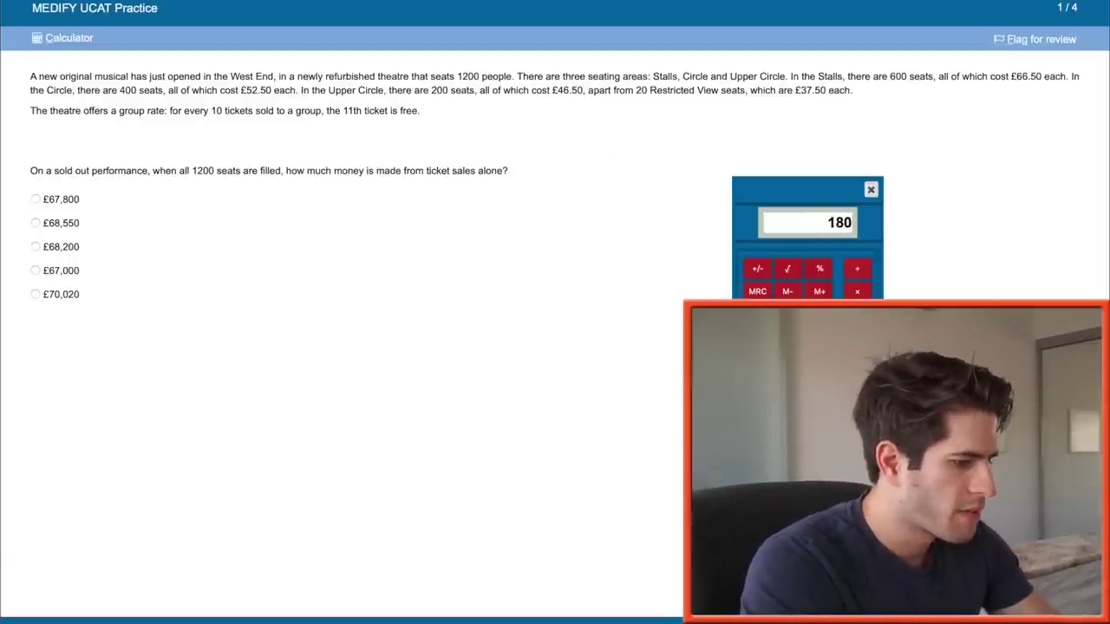
{"action": "type", "text": "*46.5"}
{"action": "key", "text": "Return"}
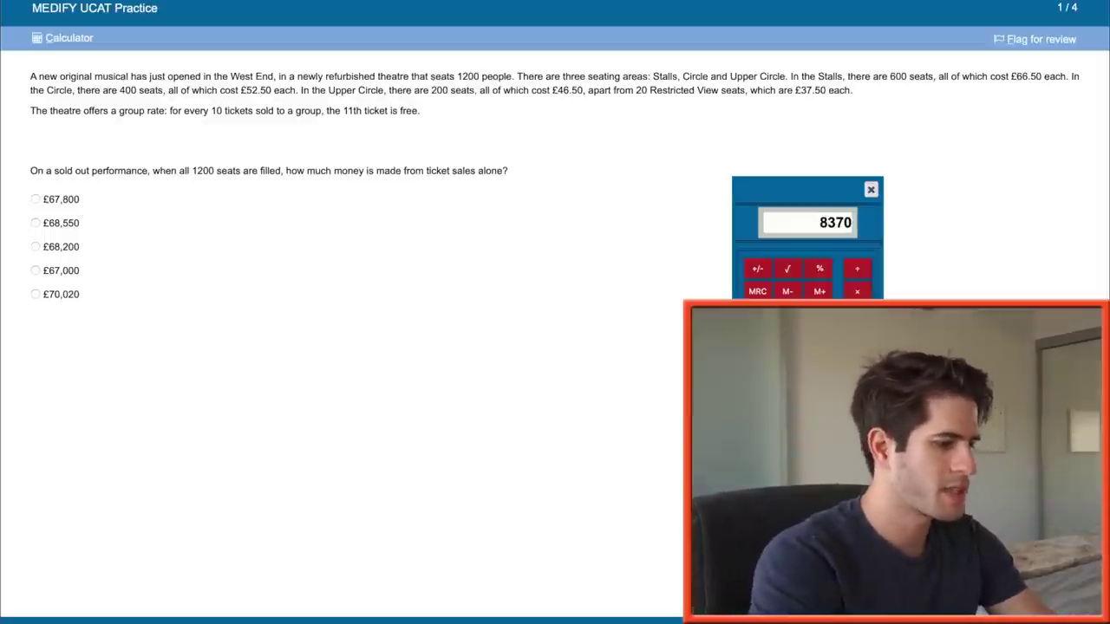
{"action": "type", "text": "20"}
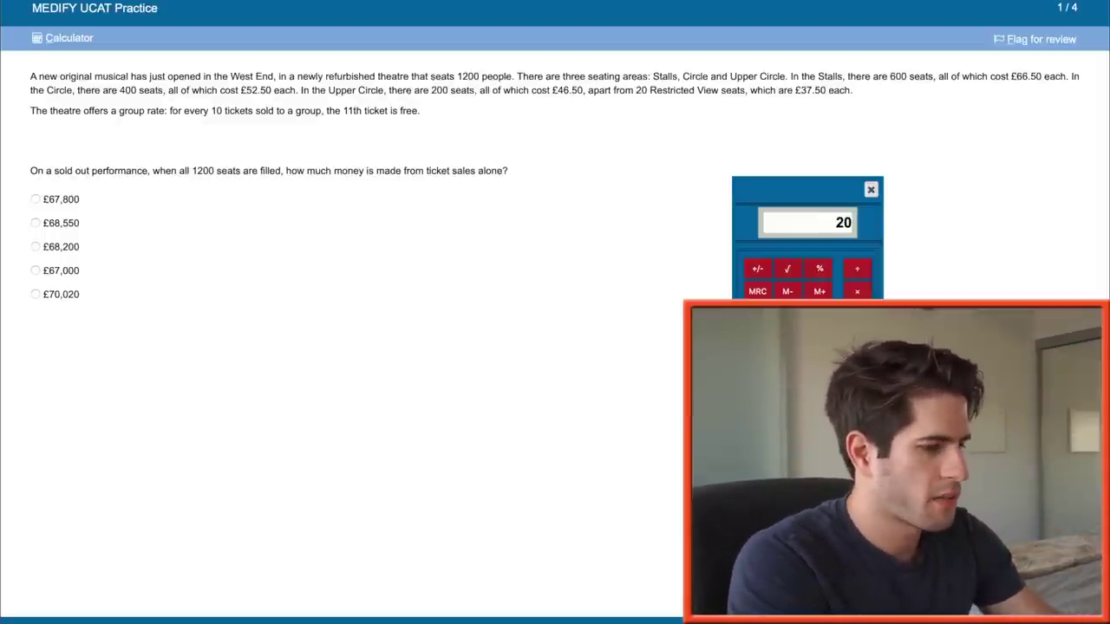
{"action": "type", "text": "*37.5"}
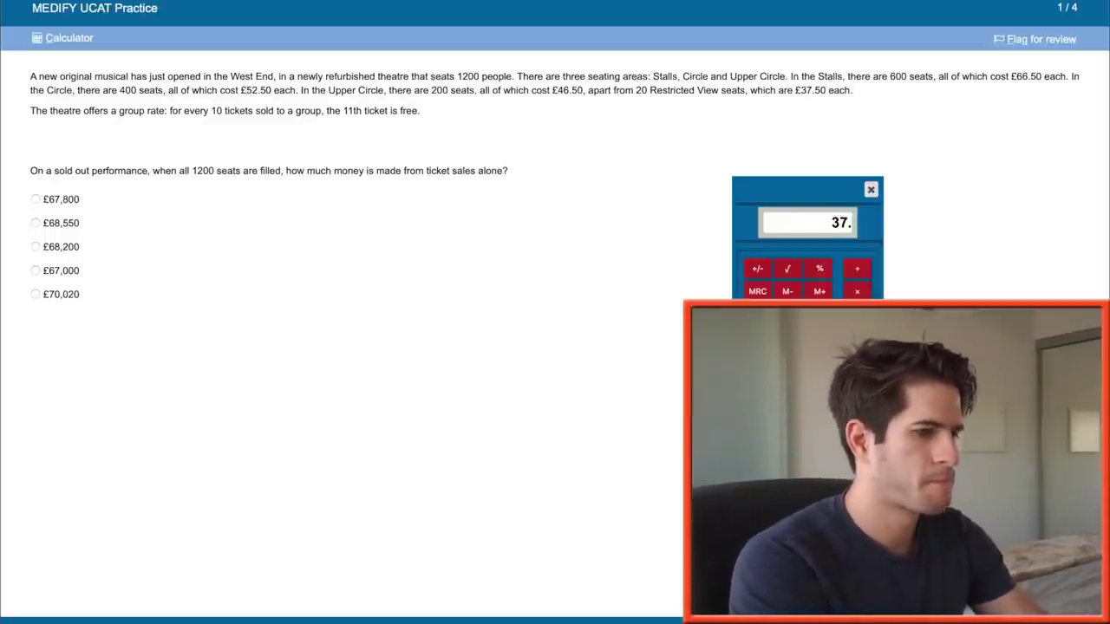
{"action": "key", "text": "Return"}
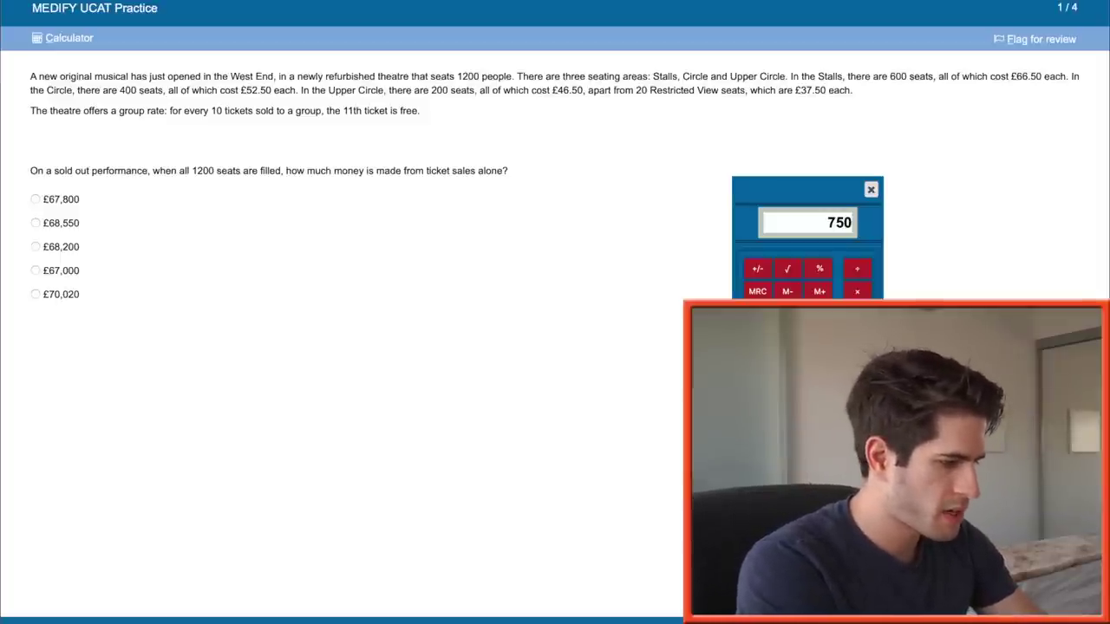
Total the ticket sales for the sold-out performance as 39900 + 21000 + 8370 + 750.
{"action": "type", "text": "399"}
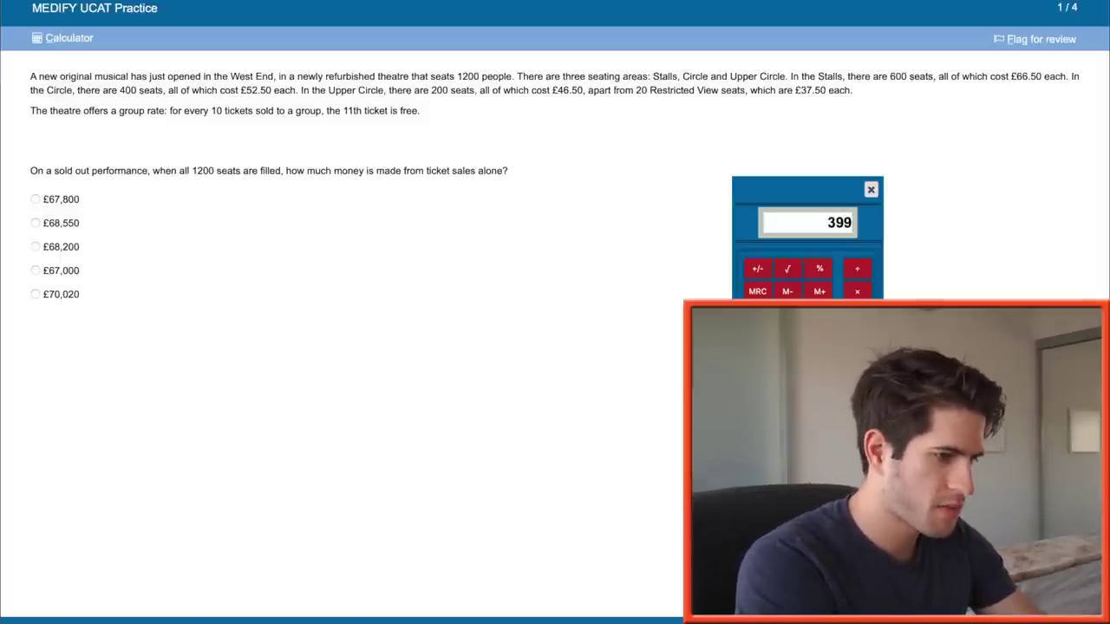
{"action": "type", "text": "00+21000"}
{"action": "type", "text": "+8370"}
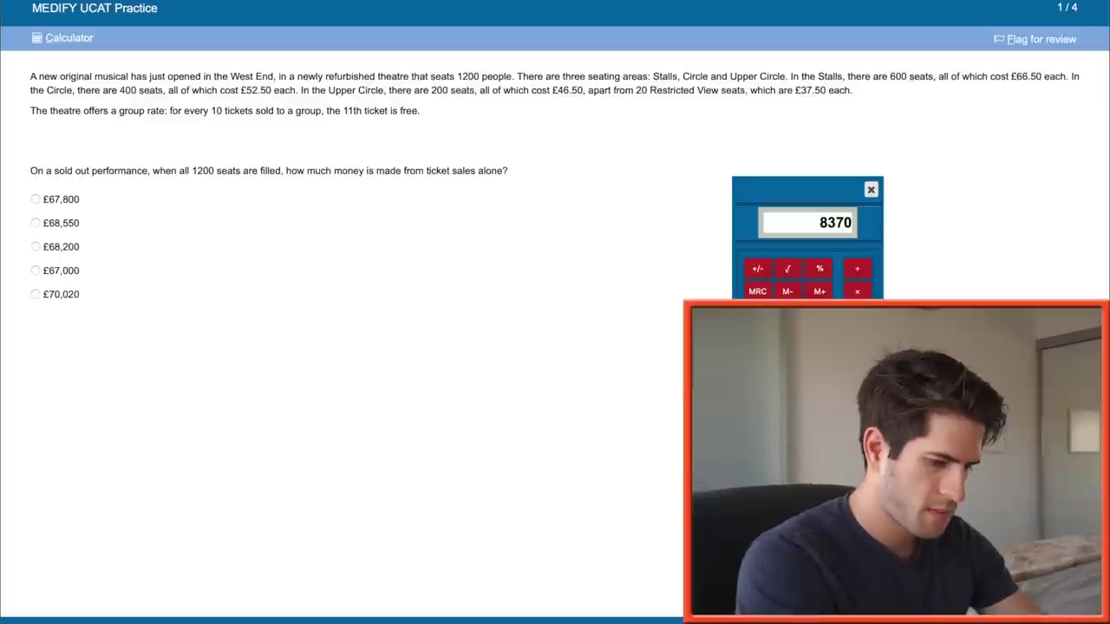
{"action": "type", "text": "+750"}
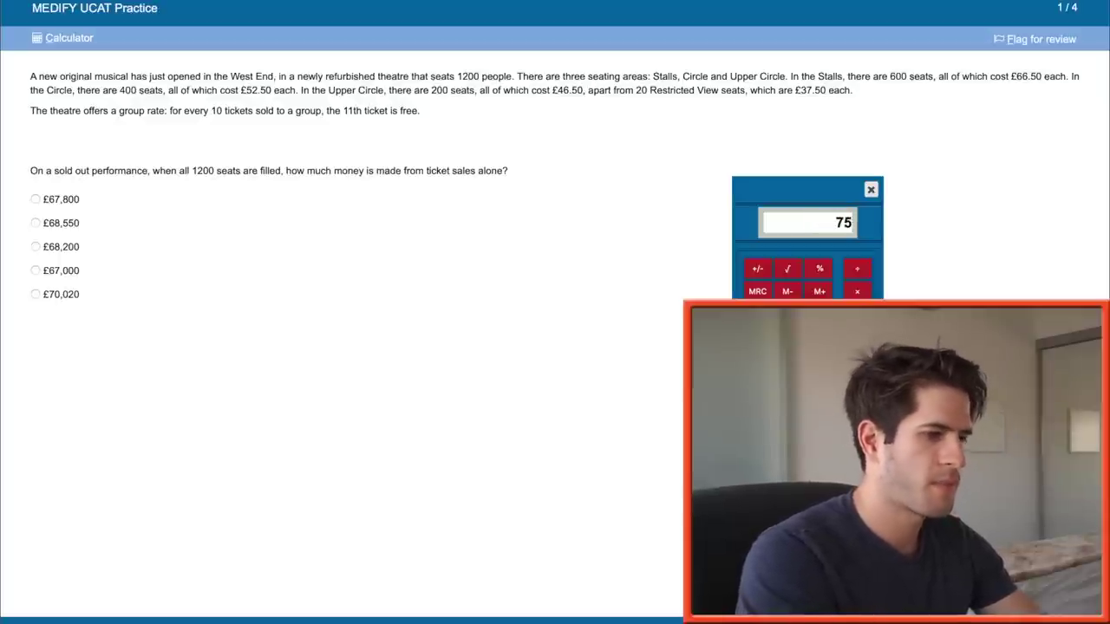
{"action": "key", "text": "Return"}
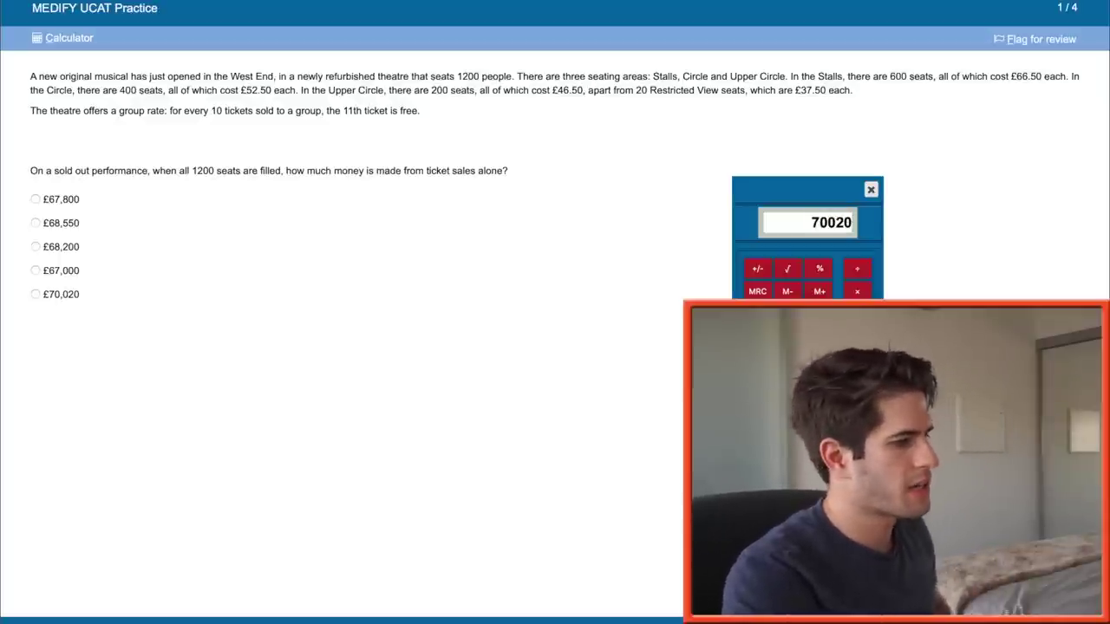
Answer the sold-out performance question with £70,020 and advance to question 2.
{"action": "left_click", "coordinate": [62, 295]}
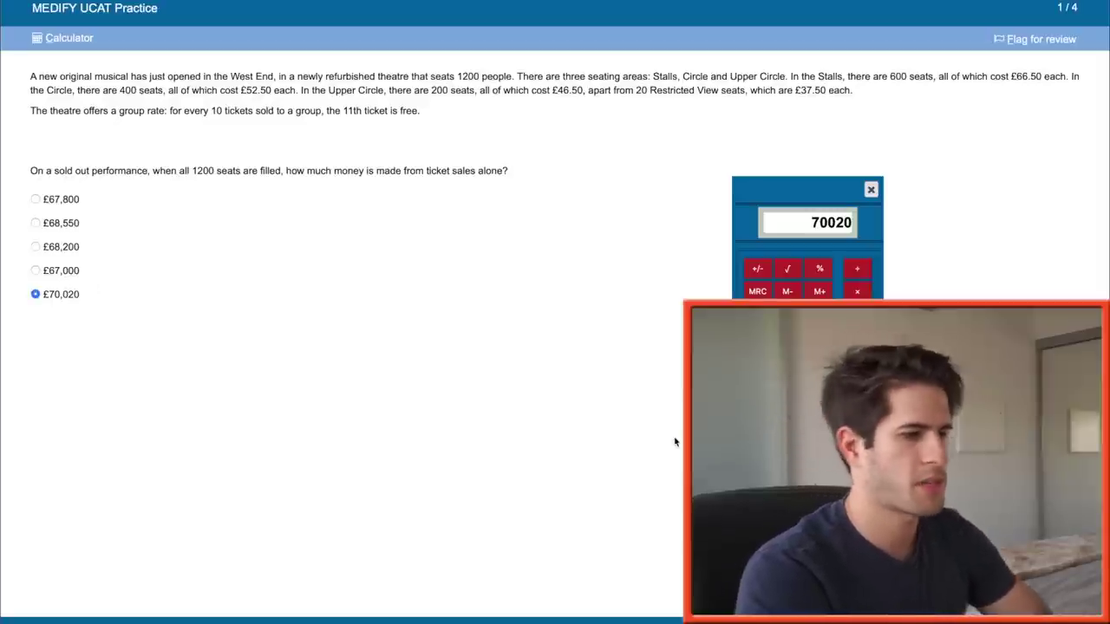
{"action": "key", "text": "alt+n"}
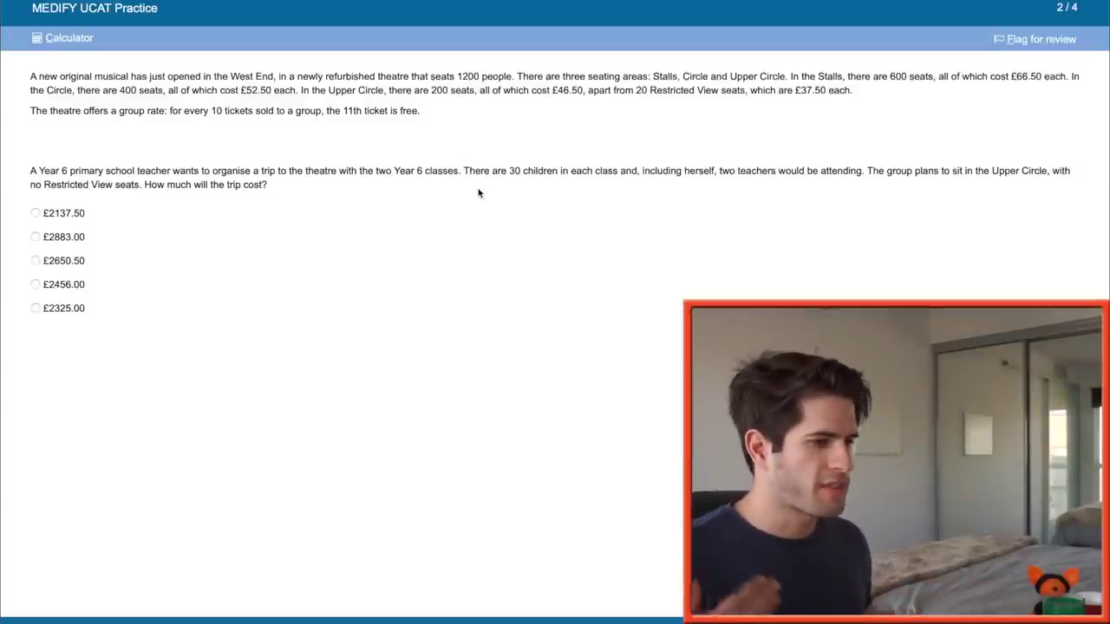
Calculate the school trip's cost as 57 × 46.5 and answer with £2650.50, moving on to question 3.
{"action": "left_click", "coordinate": [59, 37]}
{"action": "type", "text": "57"}
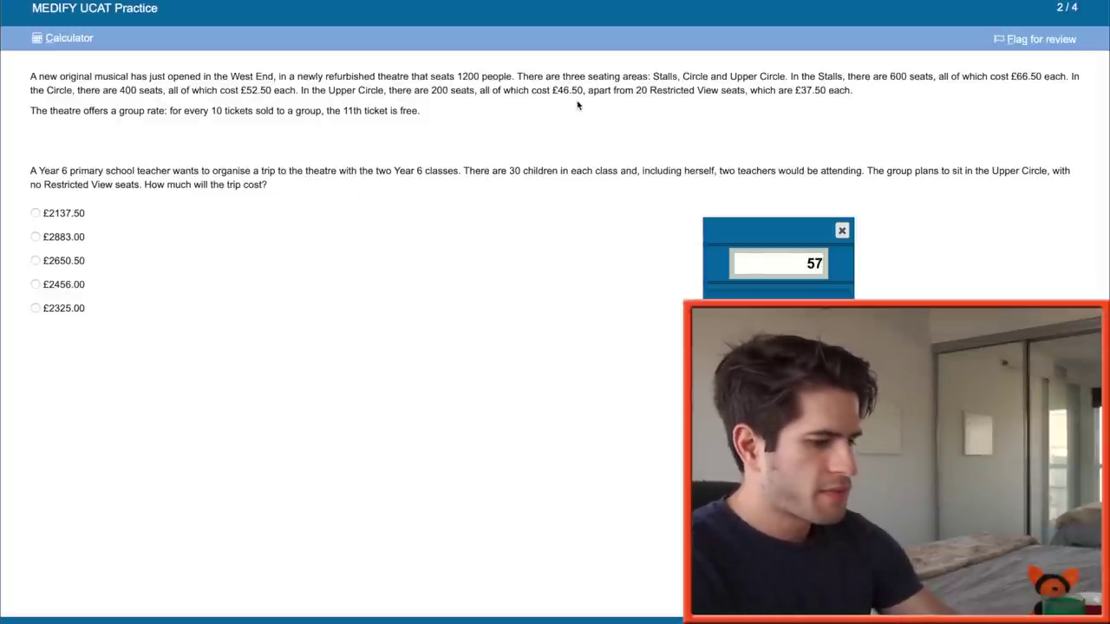
{"action": "type", "text": "*46.5"}
{"action": "key", "text": "Return"}
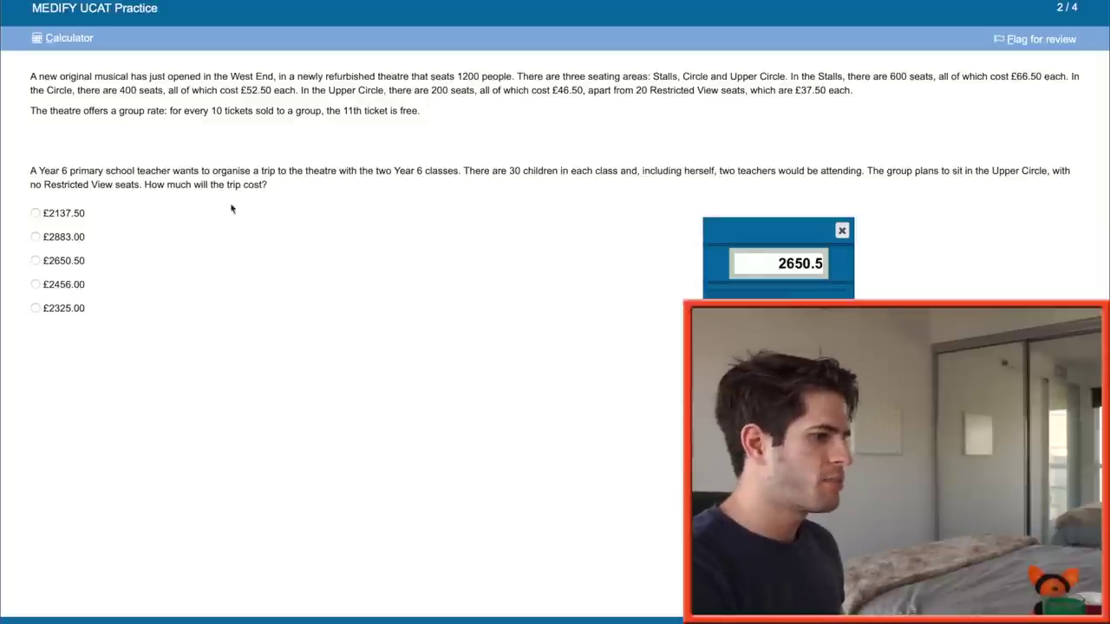
{"action": "left_click", "coordinate": [67, 260]}
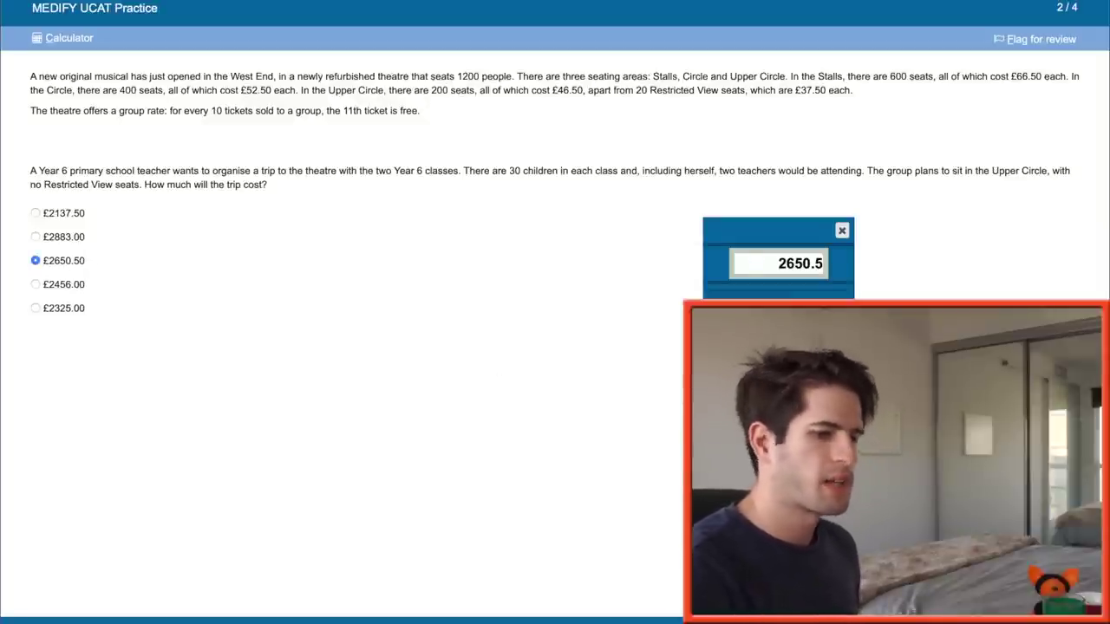
{"action": "key", "text": "alt+n"}
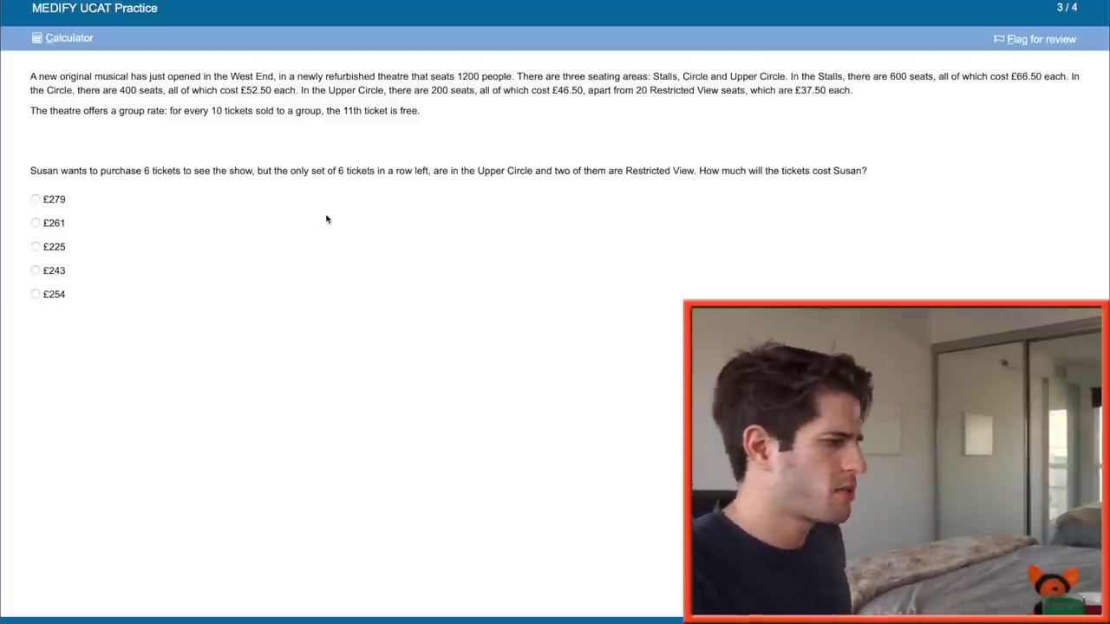
Calculate the cost of four standard Upper Circle tickets (46.5 × 4) and two Restricted View tickets (37.5 × 2).
{"action": "left_click", "coordinate": [76, 39]}
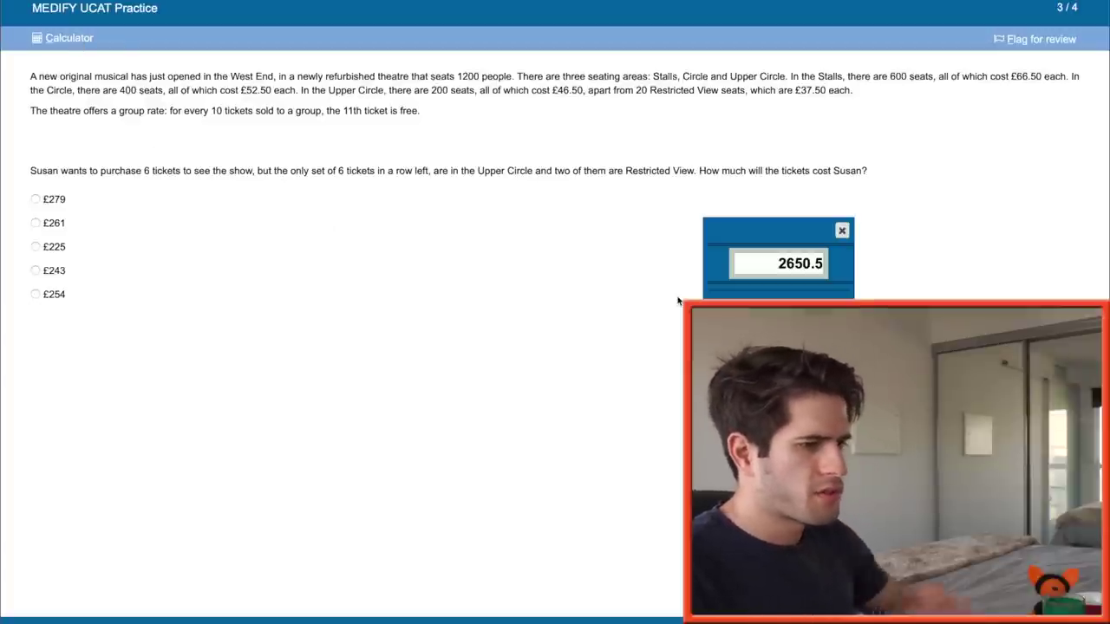
{"action": "type", "text": "4"}
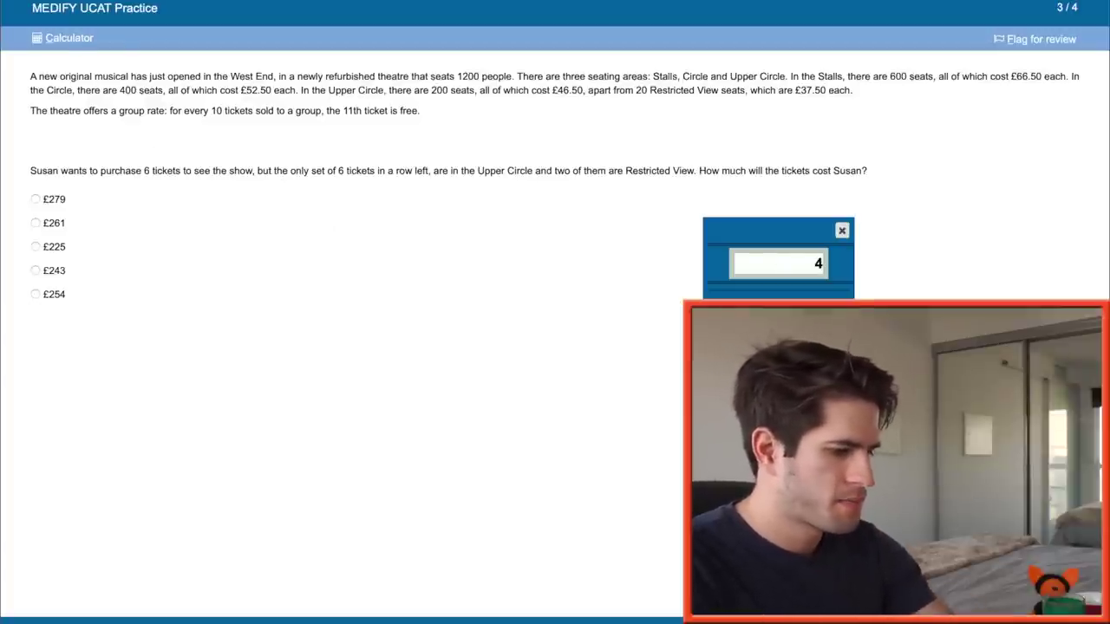
{"action": "type", "text": "6.5*4"}
{"action": "key", "text": "Return"}
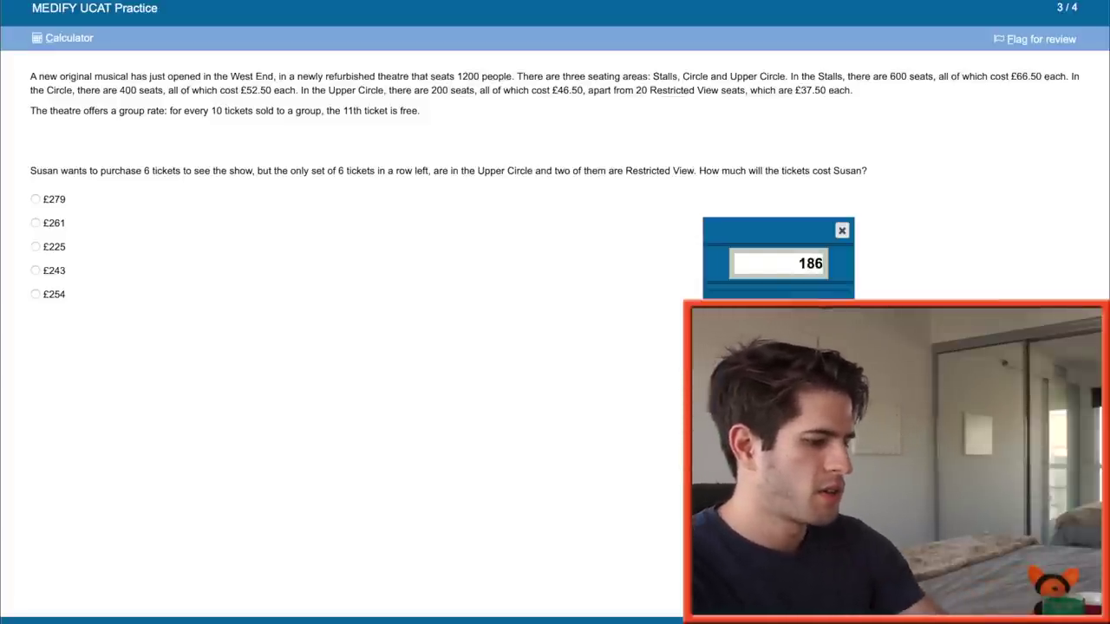
{"action": "type", "text": "37.5*2"}
{"action": "key", "text": "Return"}
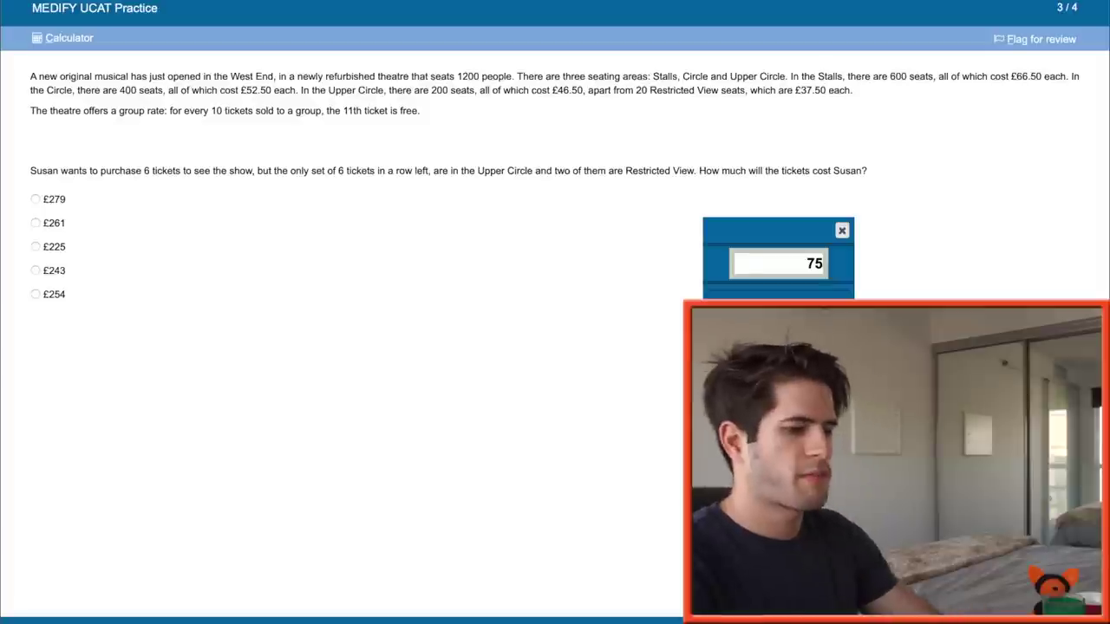
Add 186 to the Restricted View cost and answer the six-ticket question with £261, moving on to question 4.
{"action": "type", "text": "+186"}
{"action": "key", "text": "Return"}
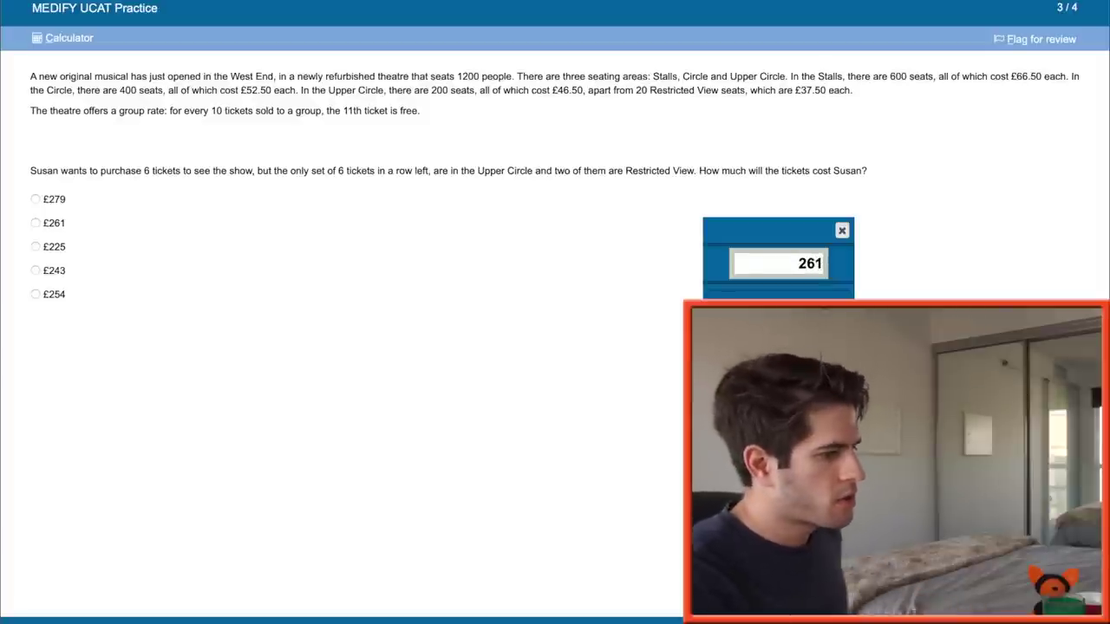
{"action": "left_click", "coordinate": [55, 224]}
{"action": "key", "text": "alt+n"}
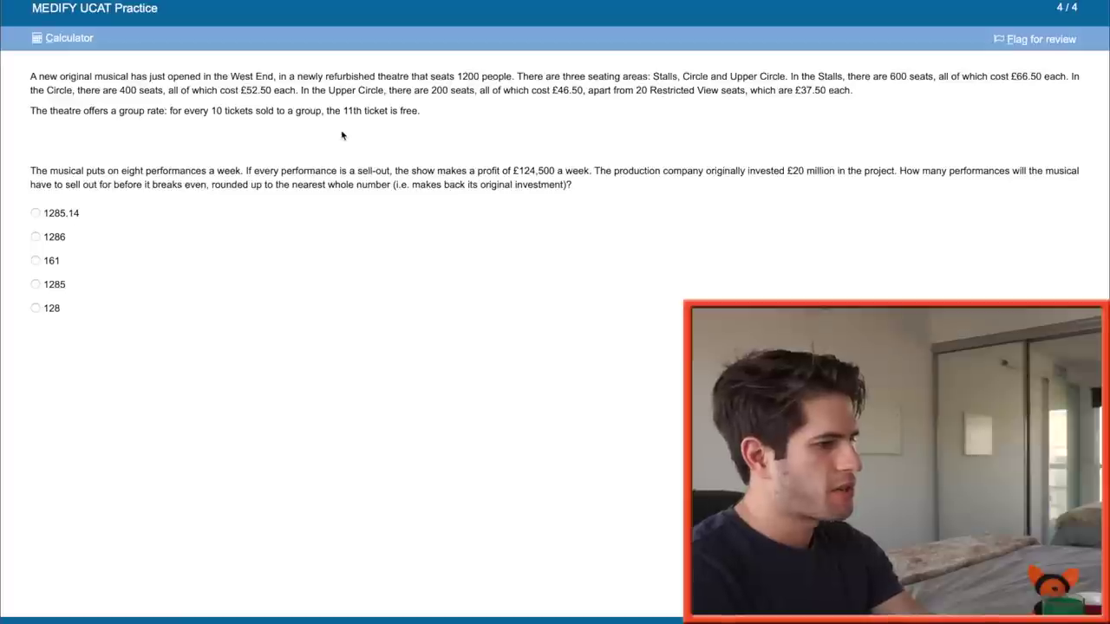
Calculate the profit per performance by dividing the weekly profit of 124500 by 8.
{"action": "left_click", "coordinate": [69, 40]}
{"action": "type", "text": "124500"}
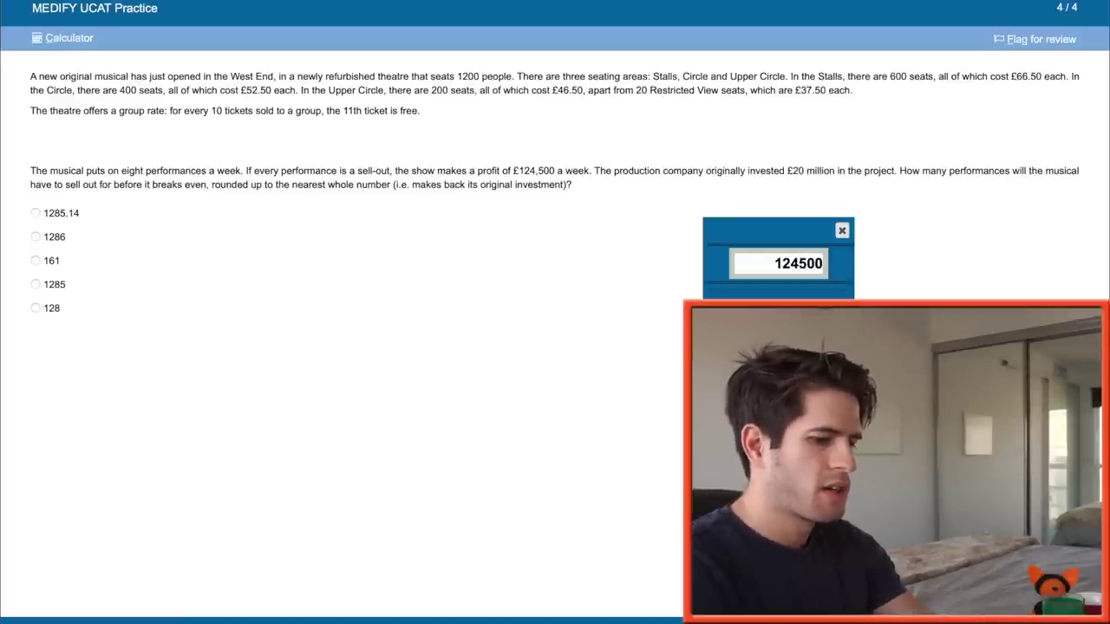
{"action": "type", "text": "/8"}
{"action": "key", "text": "Return"}
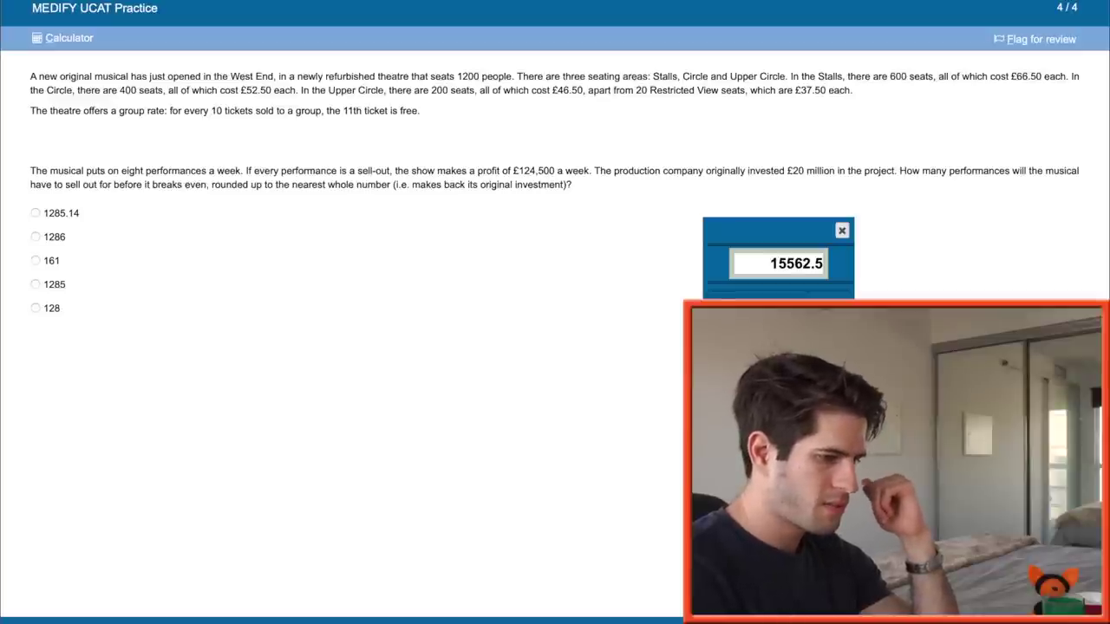
Calculate the number of performances needed to break even as 20000000 ÷ 15562.5.
{"action": "type", "text": "20000"}
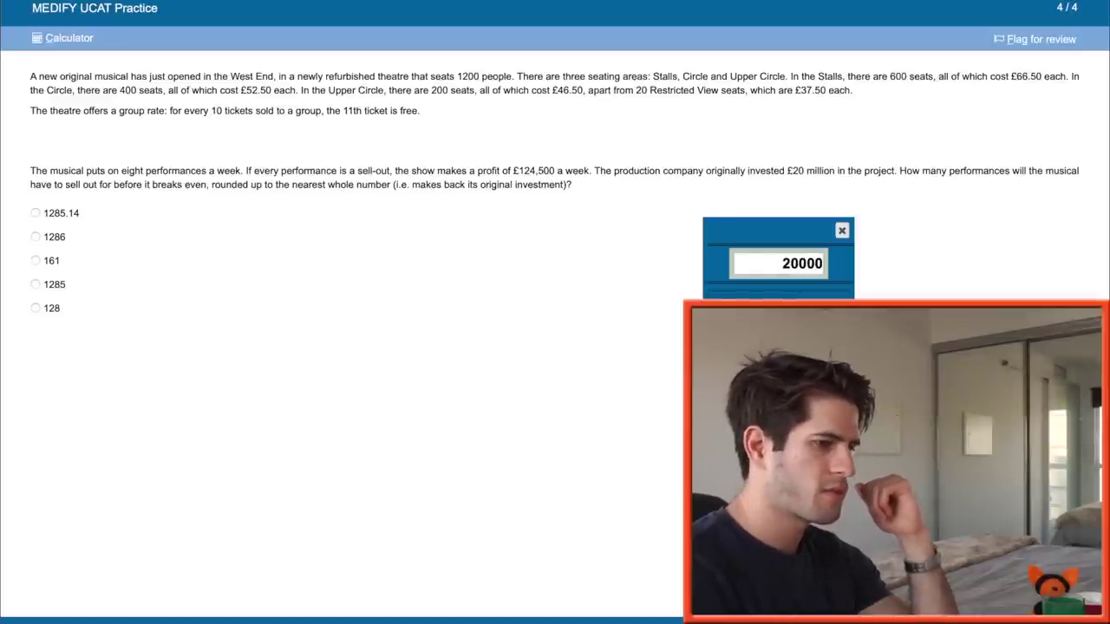
{"action": "type", "text": "000"}
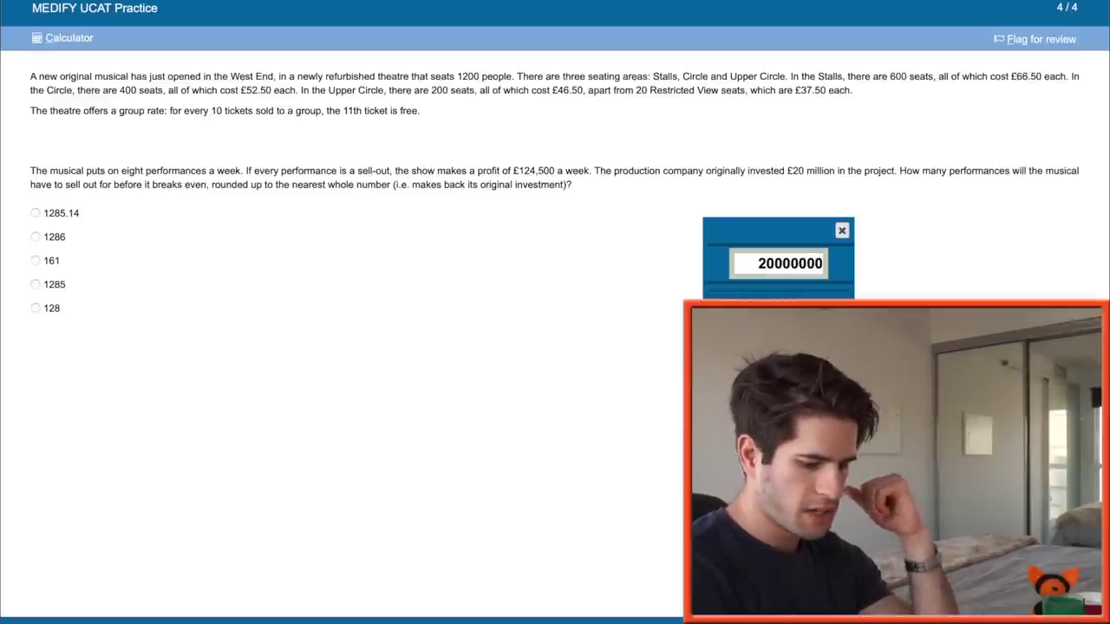
{"action": "type", "text": "/15"}
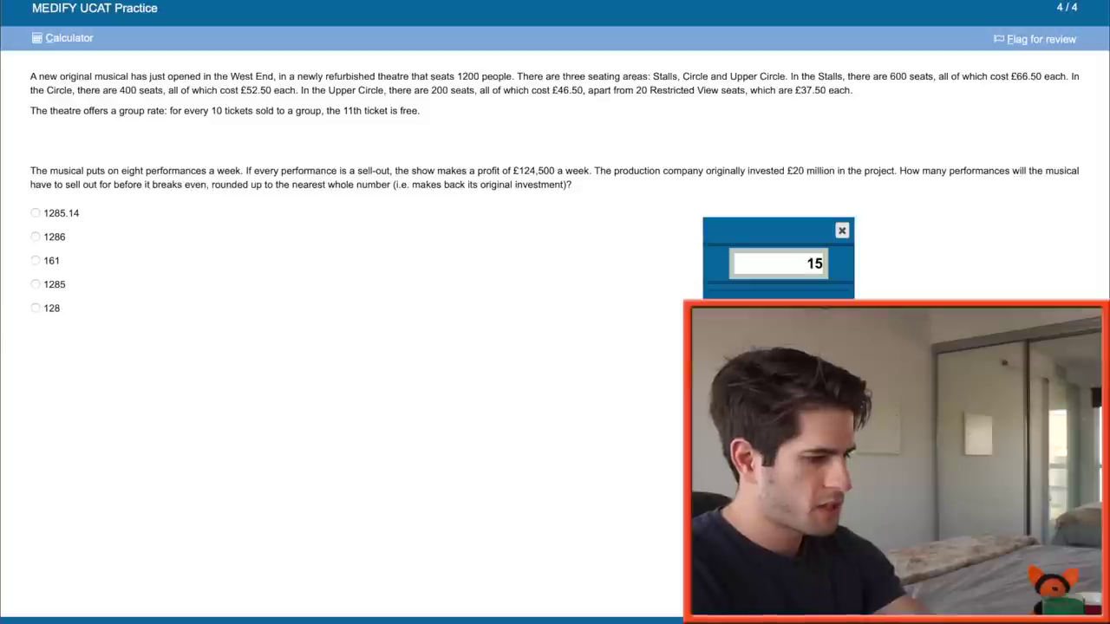
{"action": "type", "text": "562.5"}
{"action": "key", "text": "Return"}
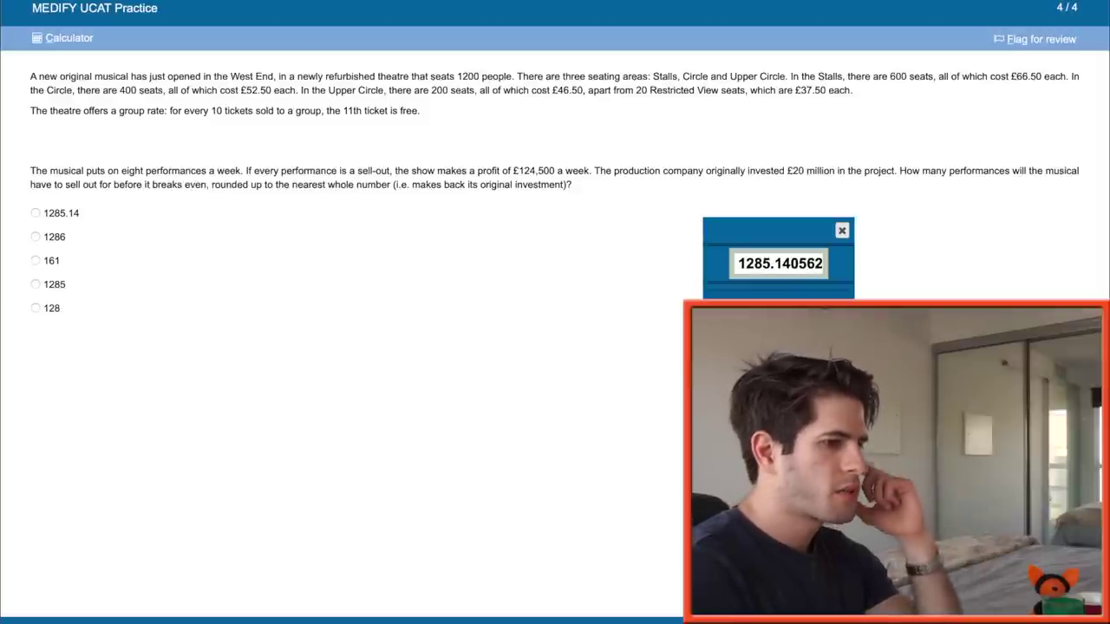
Try the 1285.14 and 1285 options for the break-even question and settle on 1286 as the answer.
{"action": "left_click", "coordinate": [61, 242]}
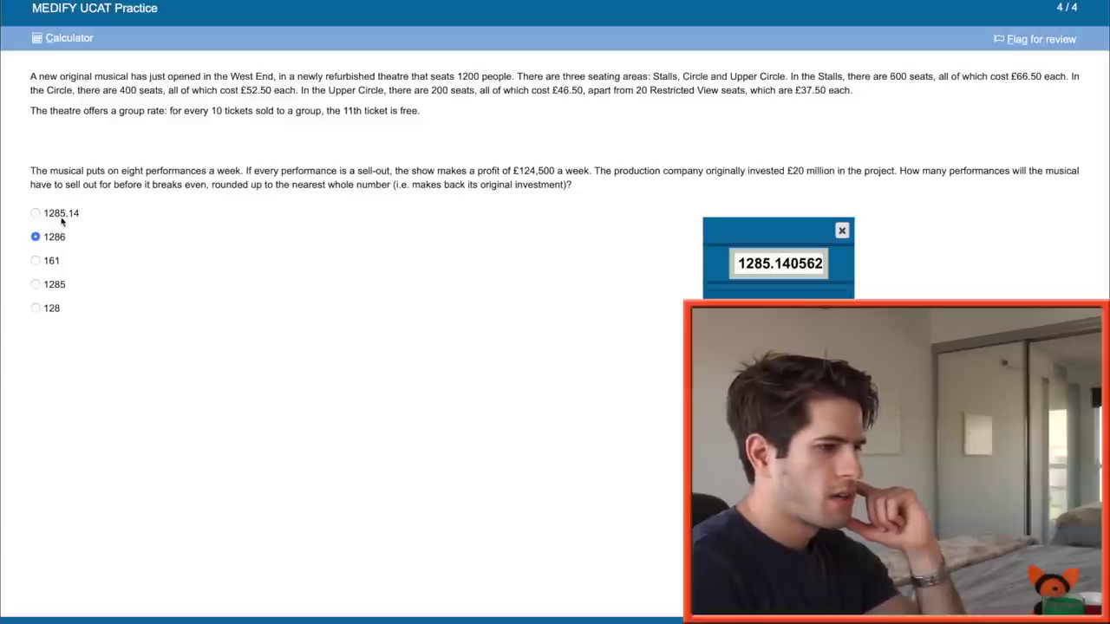
{"action": "left_click", "coordinate": [62, 221]}
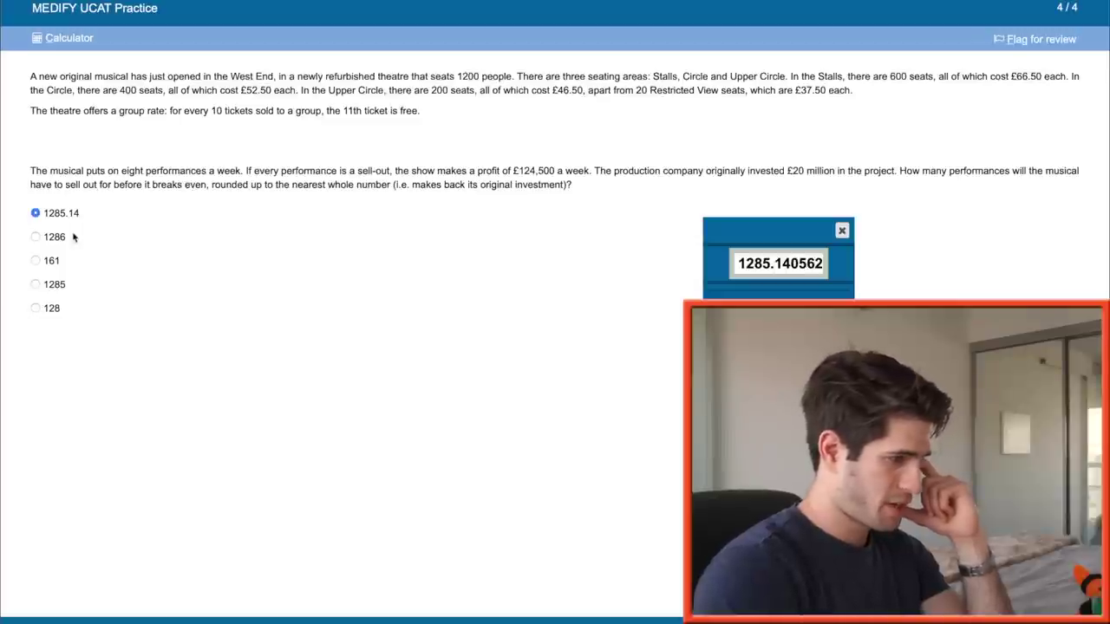
{"action": "left_click", "coordinate": [52, 239]}
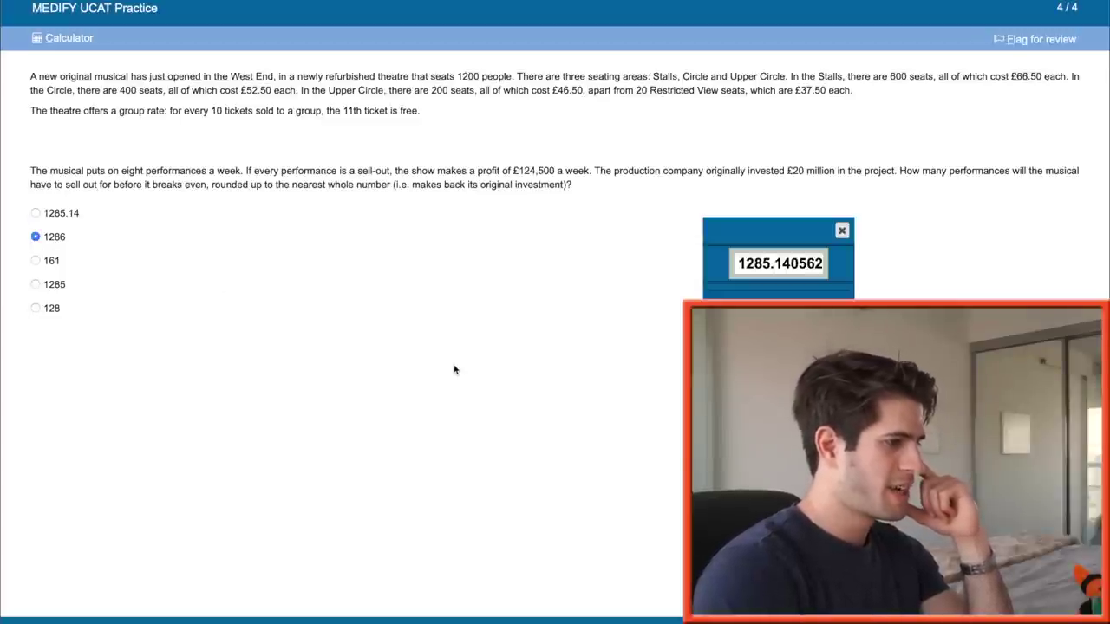
{"action": "left_click", "coordinate": [60, 288]}
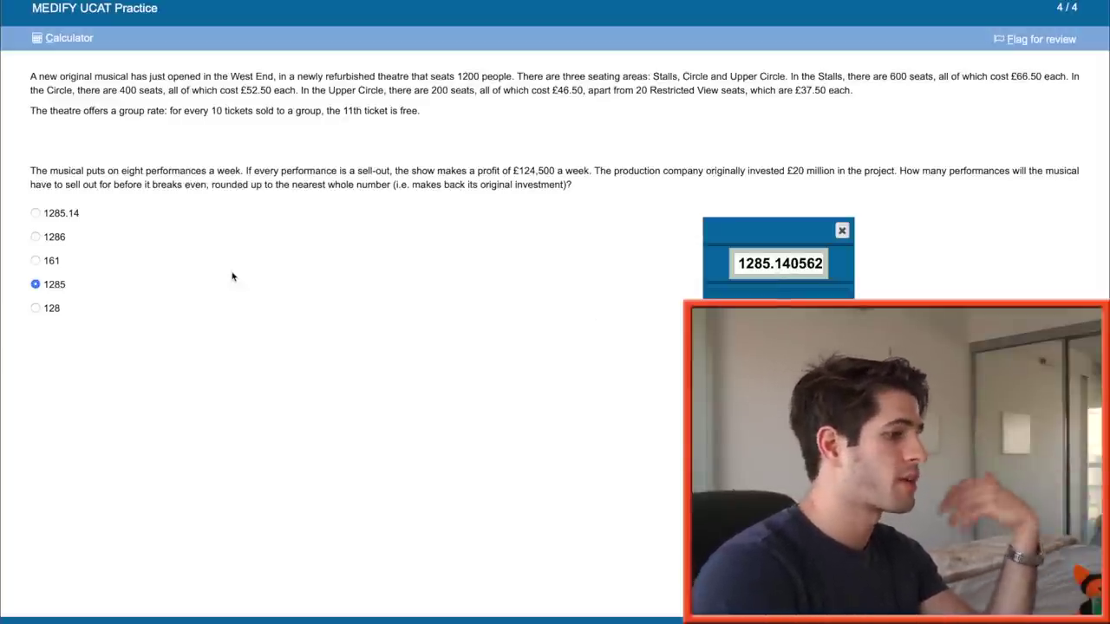
{"action": "left_click", "coordinate": [59, 237]}
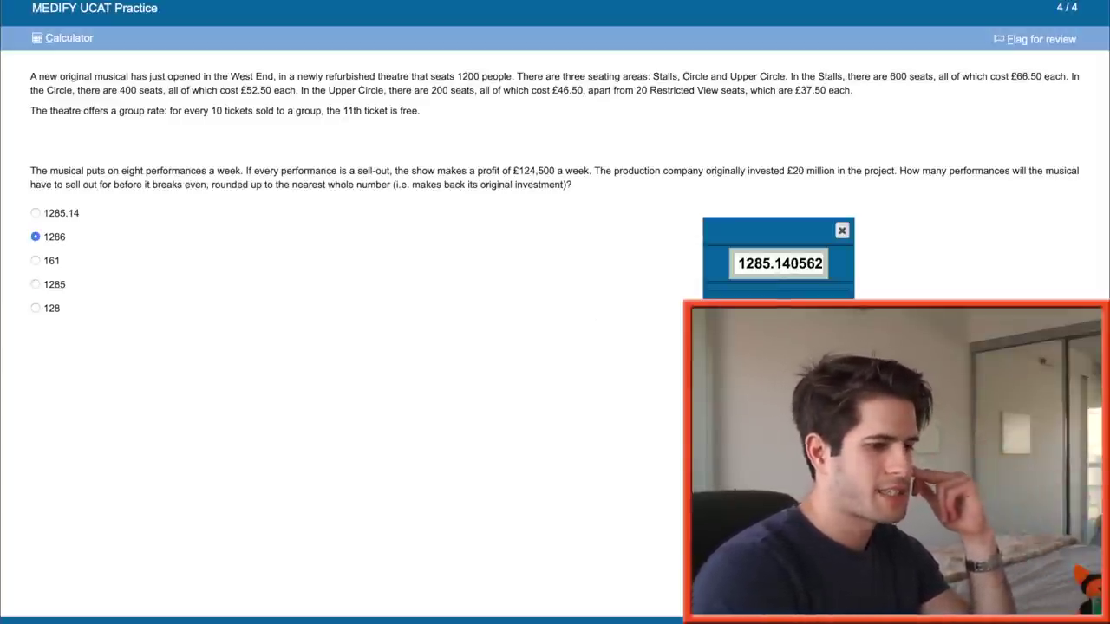